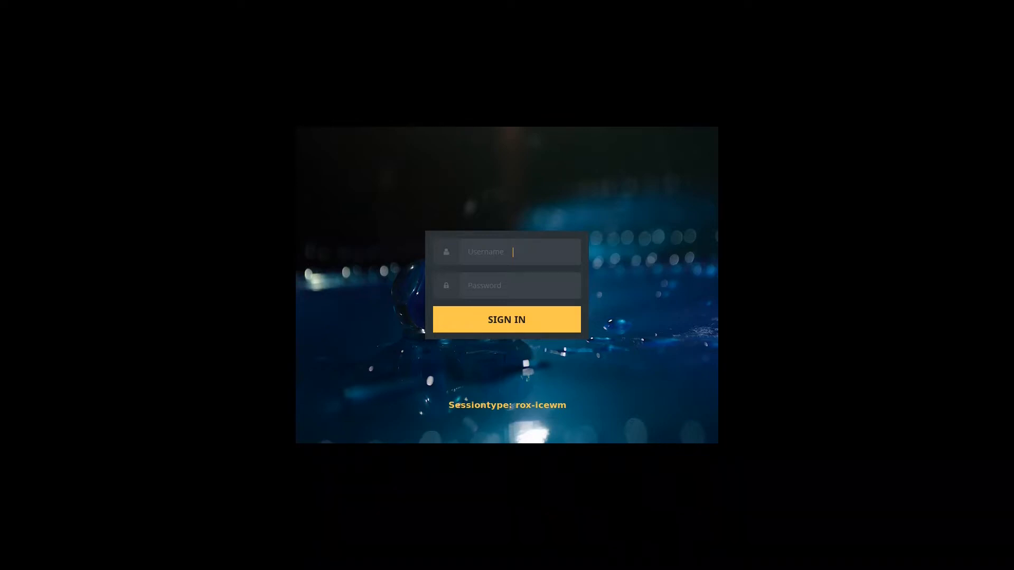
Sign in with the username and password, cycling the session type to herbstluftwm.
type("antix")
key("Return")
type("*")
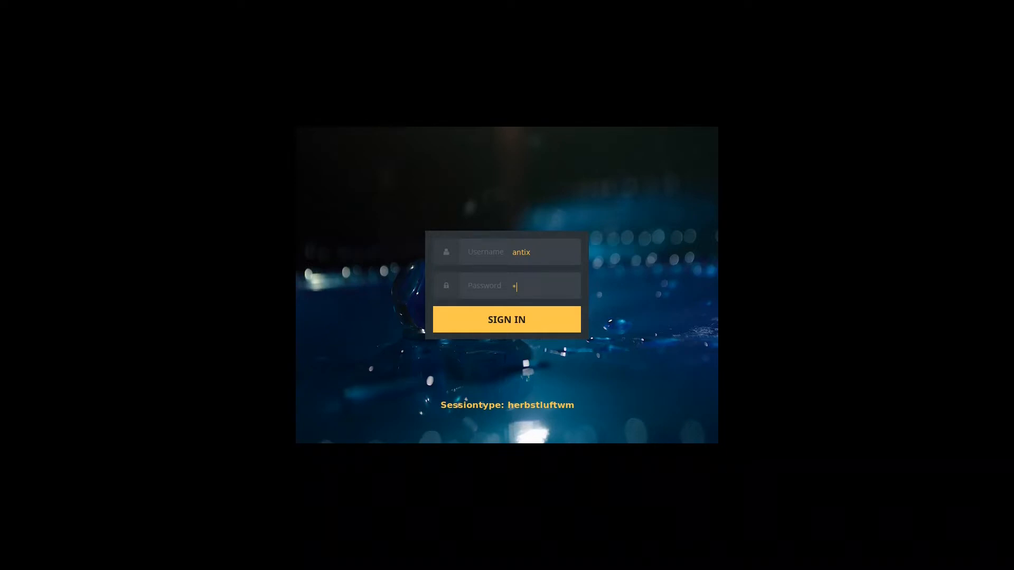
key("F1")
key("F1")
key("F1")
key("F1")
key("F1")
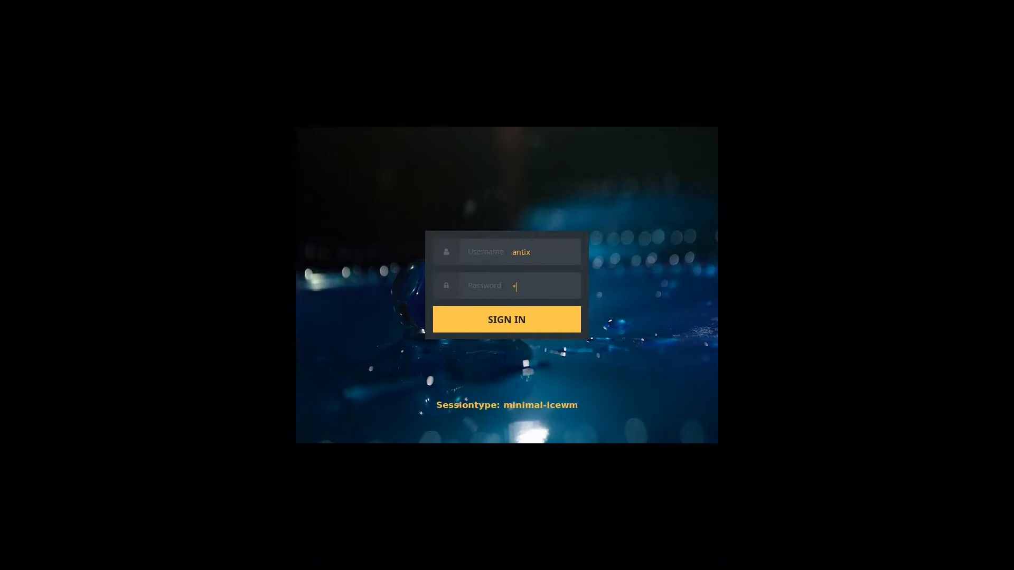
key("F1")
key("F1")
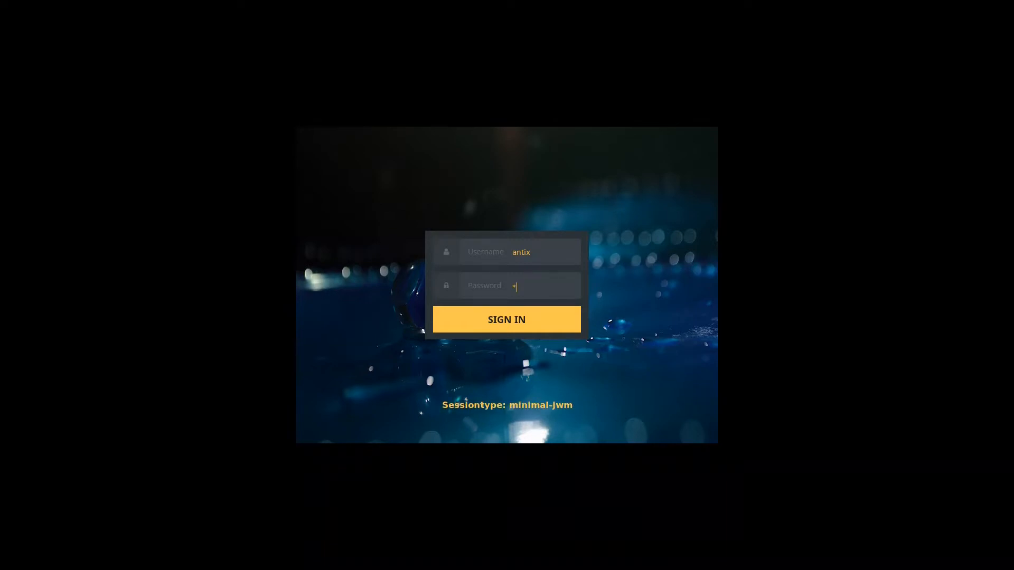
key("F1")
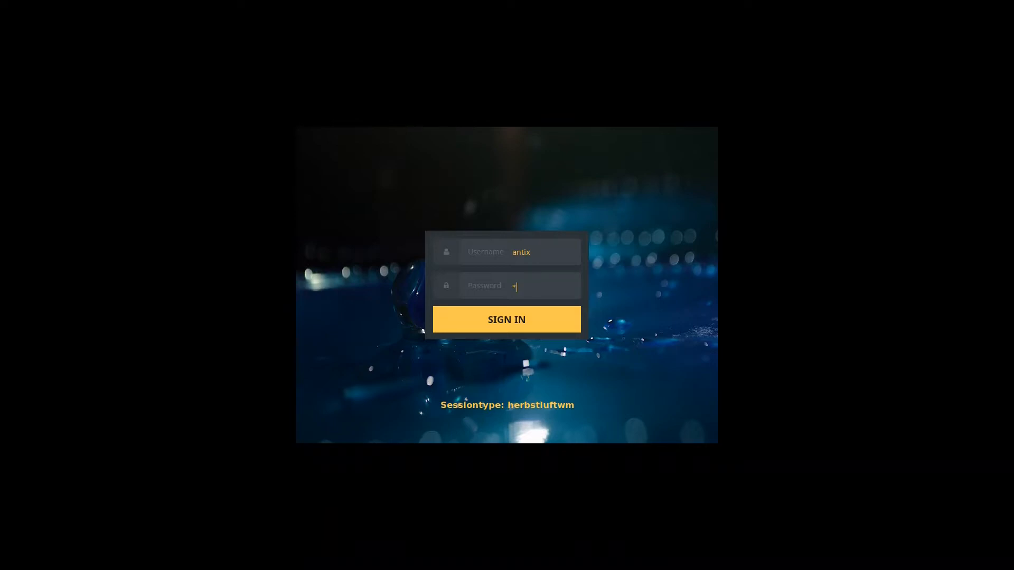
key("Return")
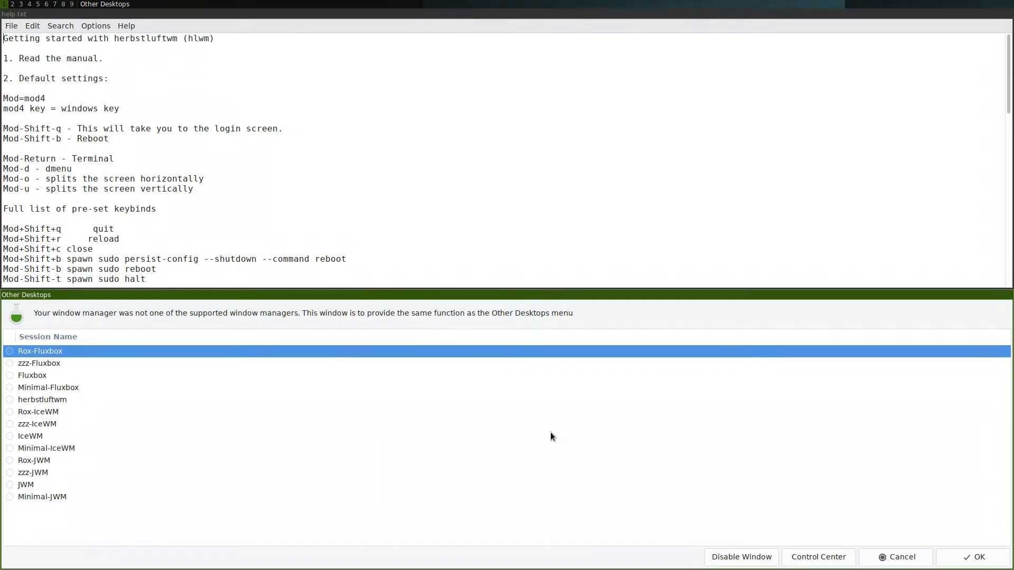
Cancel the Other Desktops session list so only help.txt remains.
left_click(889, 556)
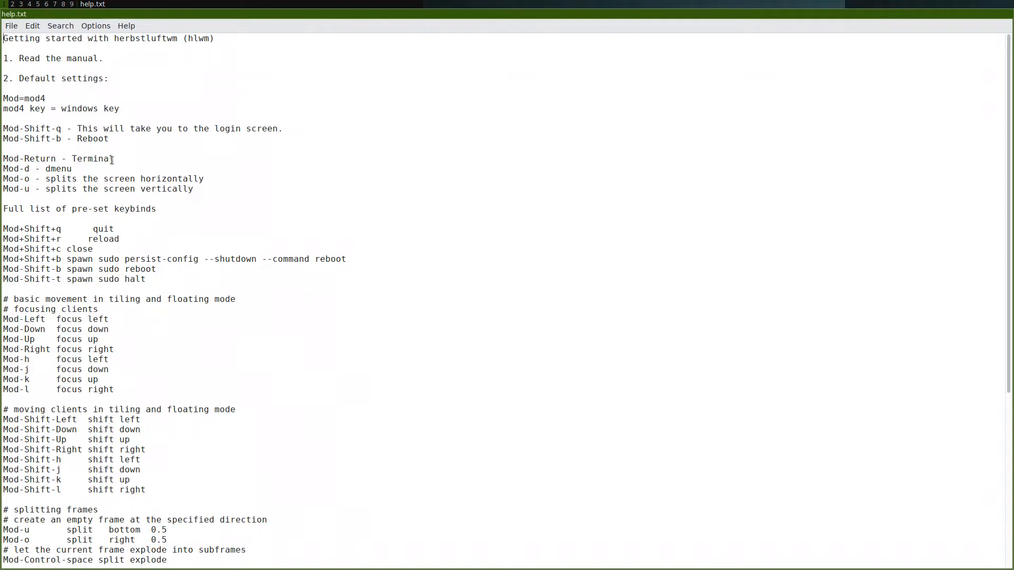
Open a ROXTerm terminal and change the layout to tile it beside help.txt.
key("super+Return")
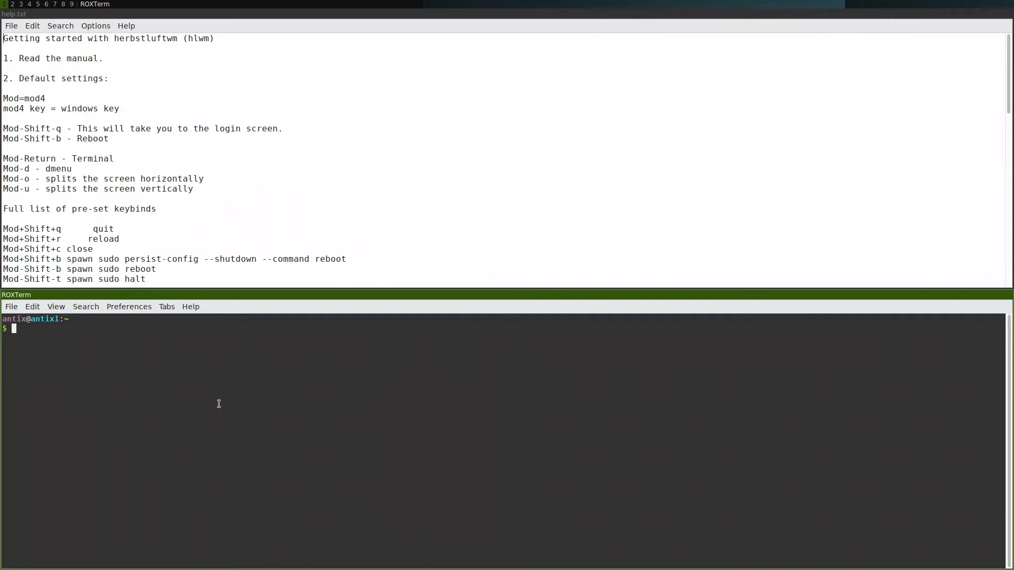
key("super+space")
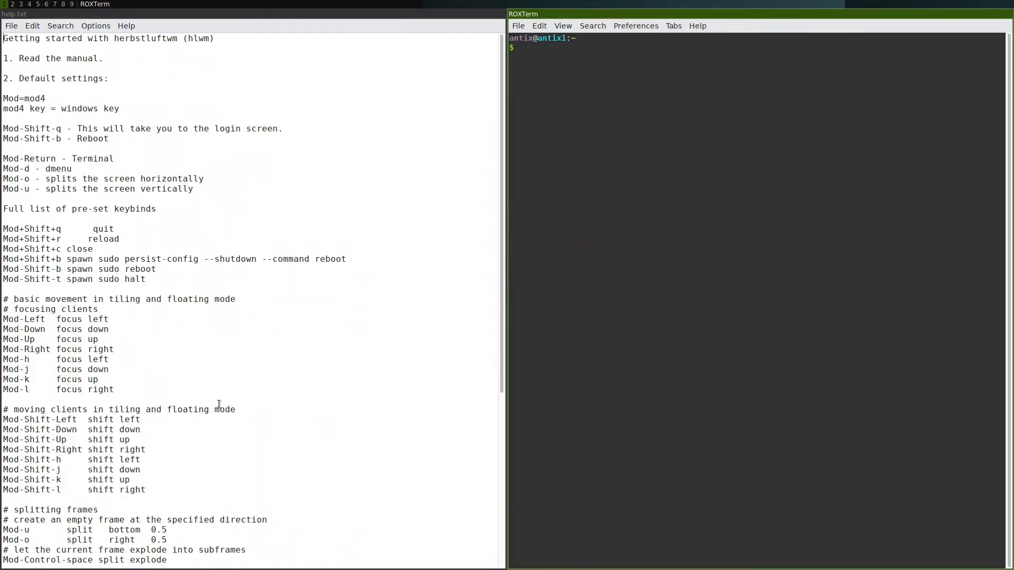
Exit the terminal so help.txt fills the screen, then bring up the dmenu launcher.
type("exit")
key("Return")
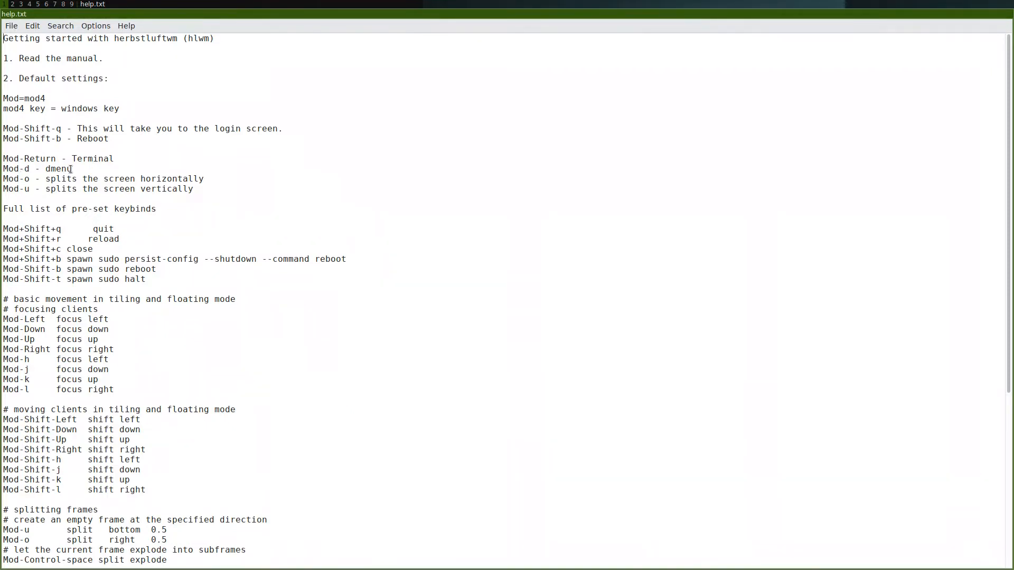
key("super+d")
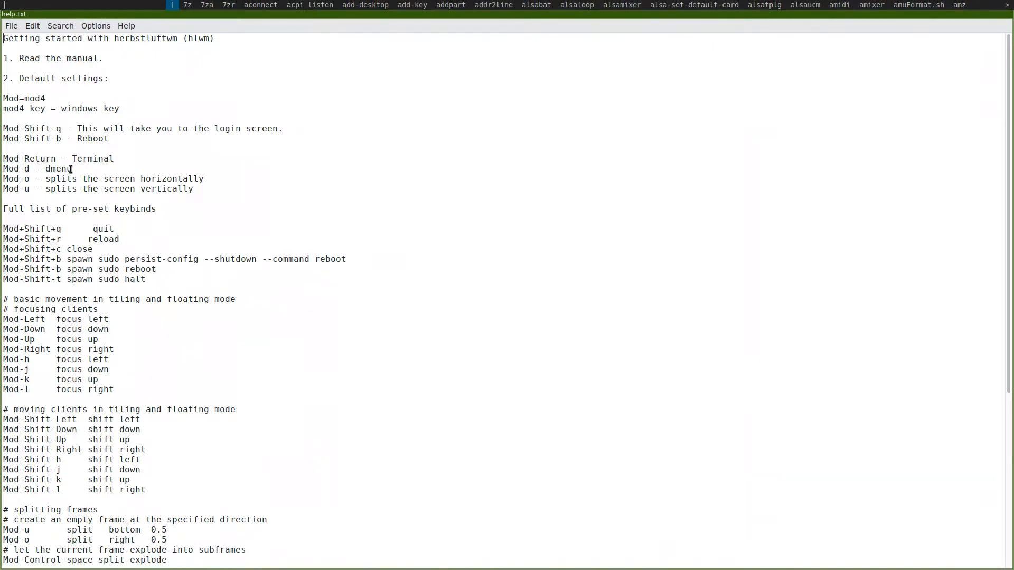
Search dmenu for antixcc.sh and launch the antiX Control Centre beside help.txt.
type("an")
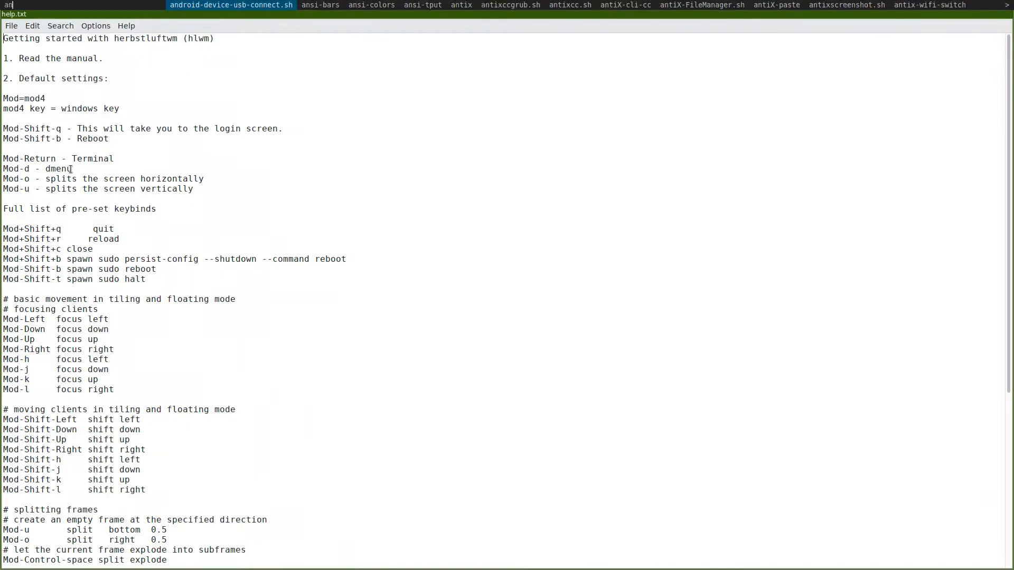
type("ticc")
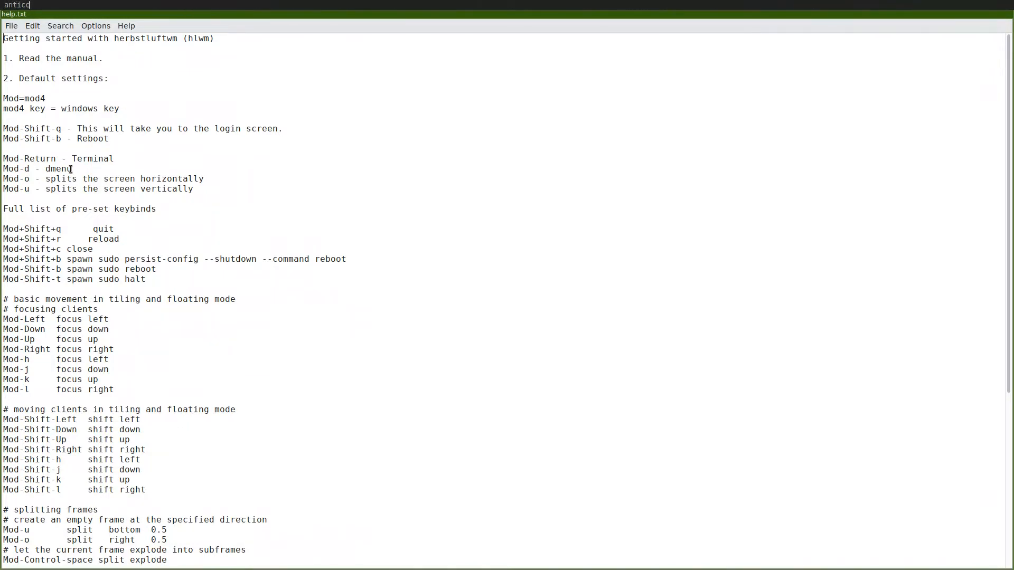
key("BackSpace")
key("BackSpace")
type("xc")
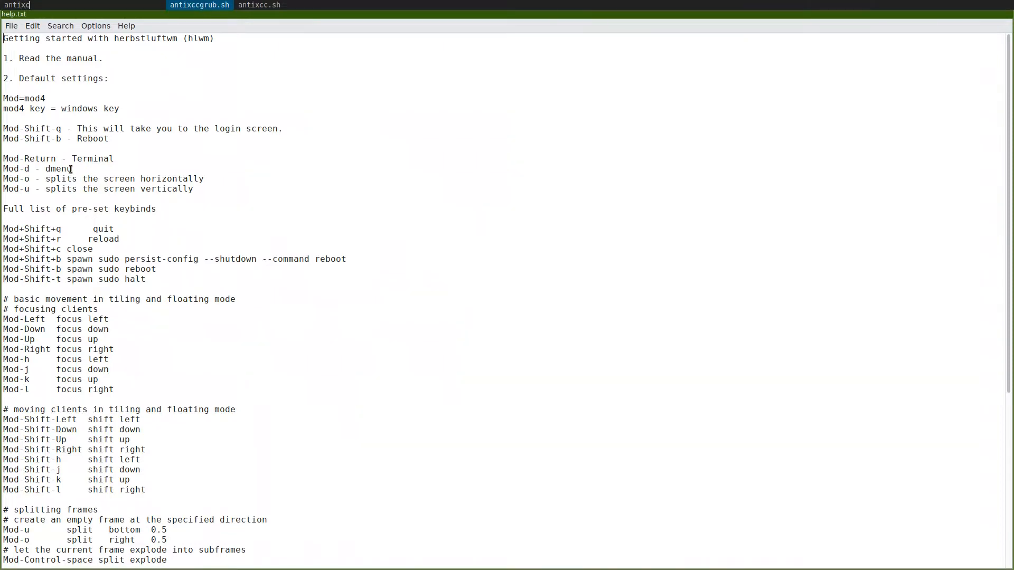
key("Right")
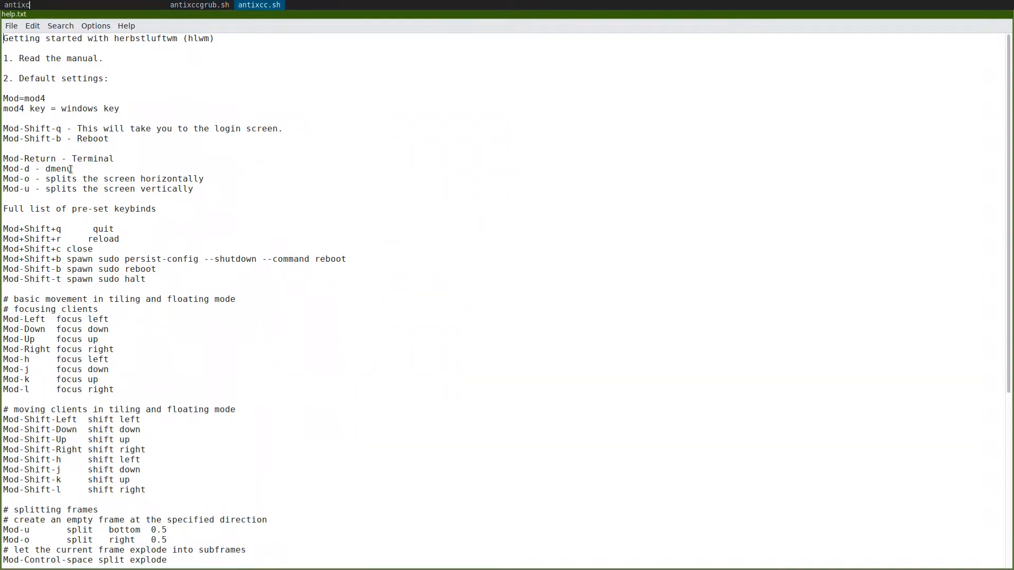
key("Return")
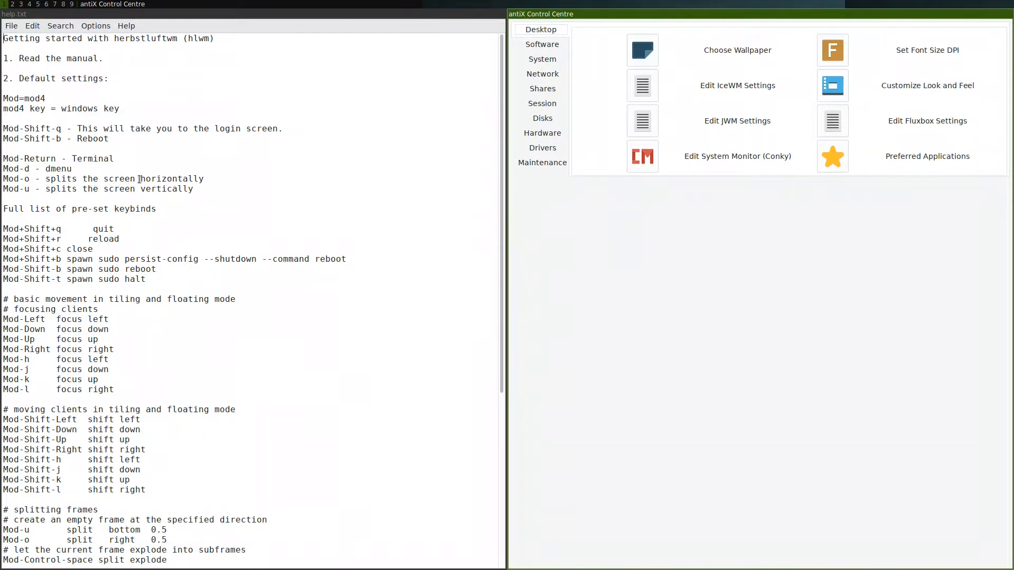
Close the antiX Control Centre with Mod+Shift+c, leaving help.txt full-screen.
scroll(140, 179, "down", 2)
scroll(158, 177, "up", 2)
key("super+shift+c")
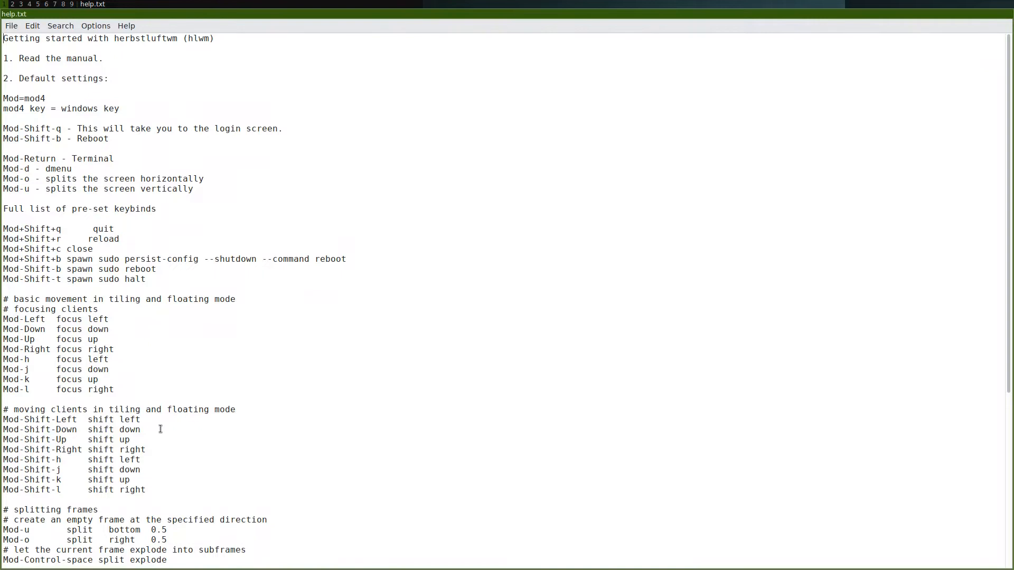
Read help.txt through to the end, then quit herbstluftwm back to the SLiM login.
scroll(160, 428, "down", 4)
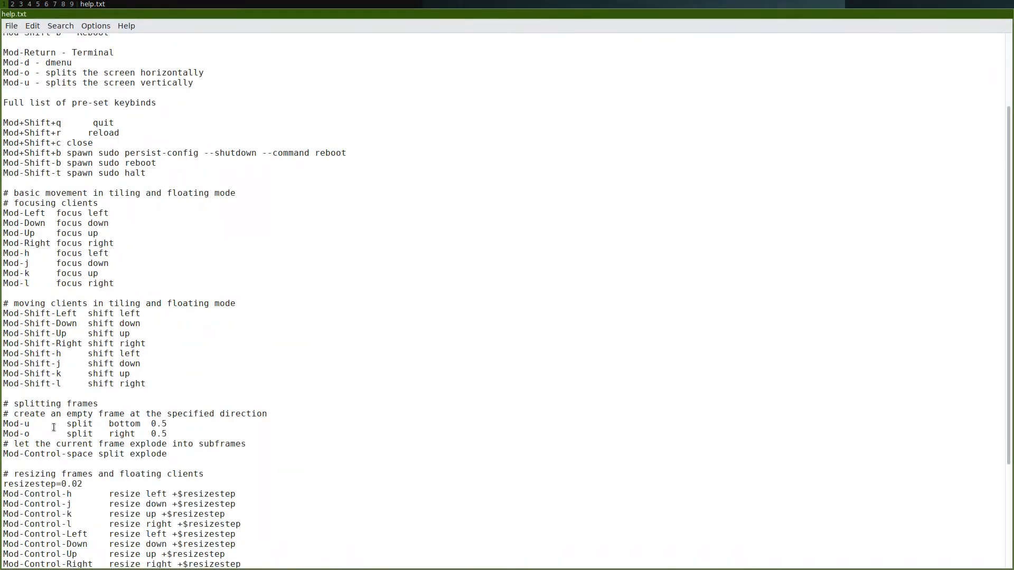
scroll(175, 427, "down", 4)
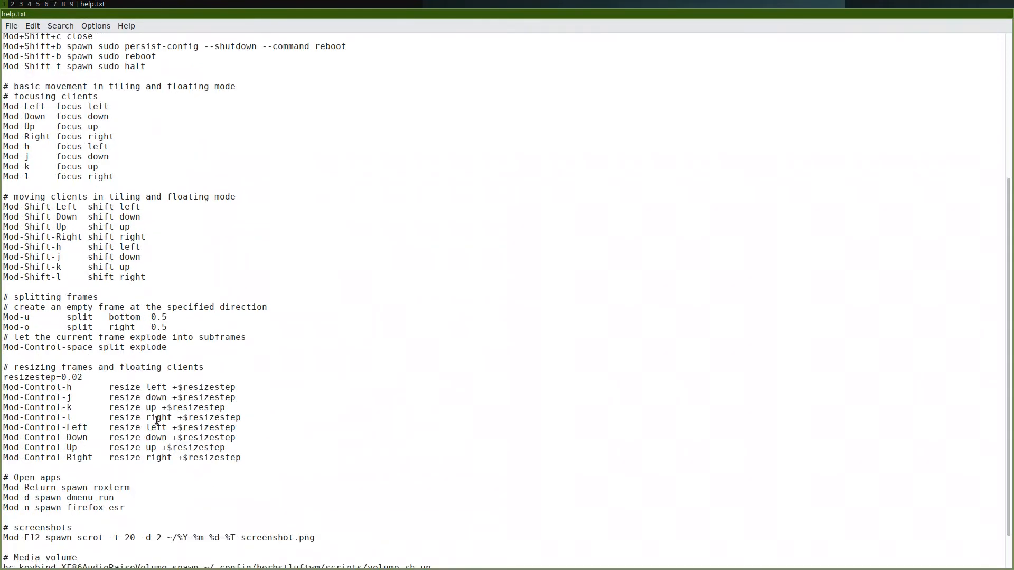
scroll(117, 432, "down", 2)
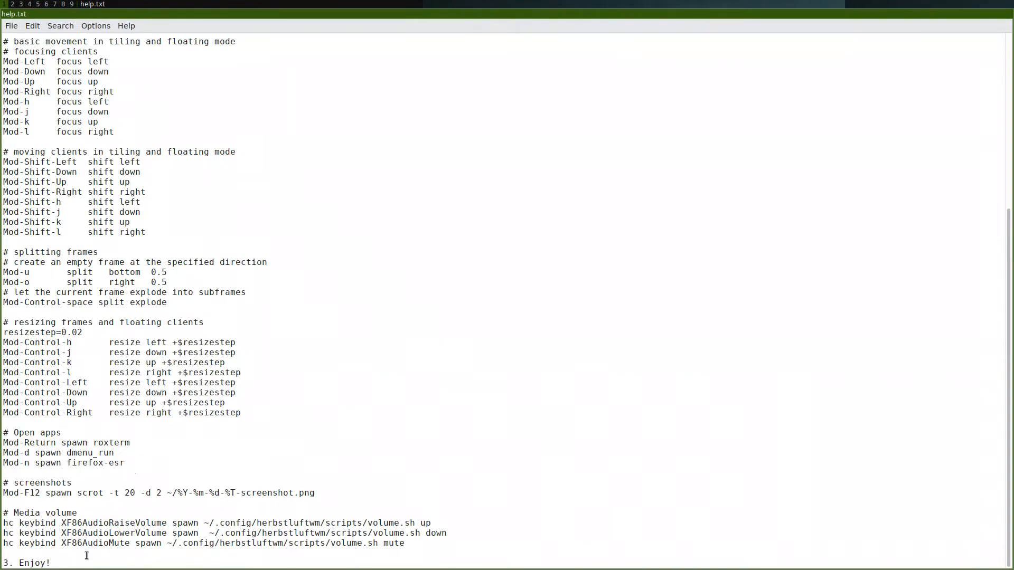
scroll(139, 425, "up", 8)
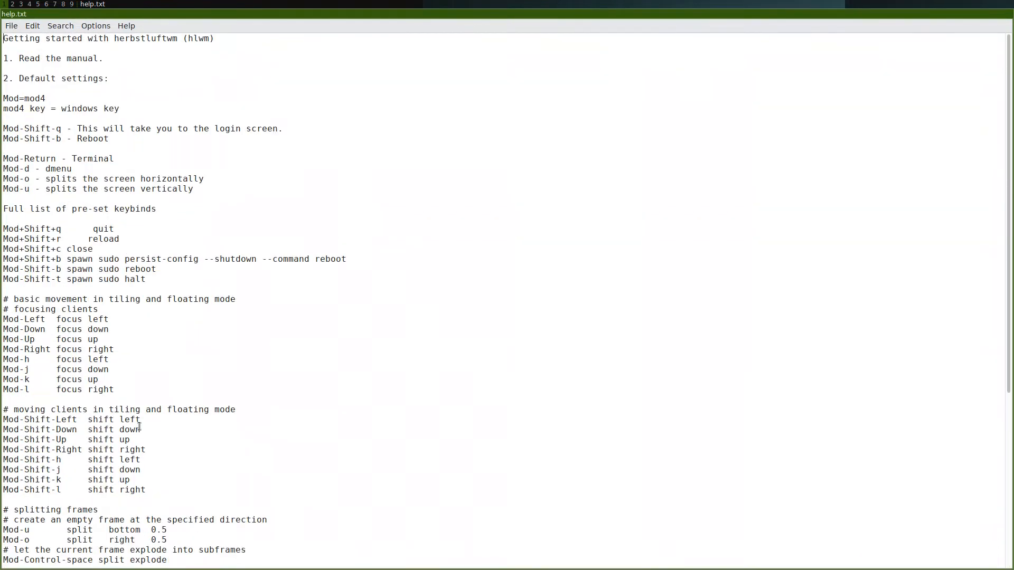
scroll(140, 425, "down", 9)
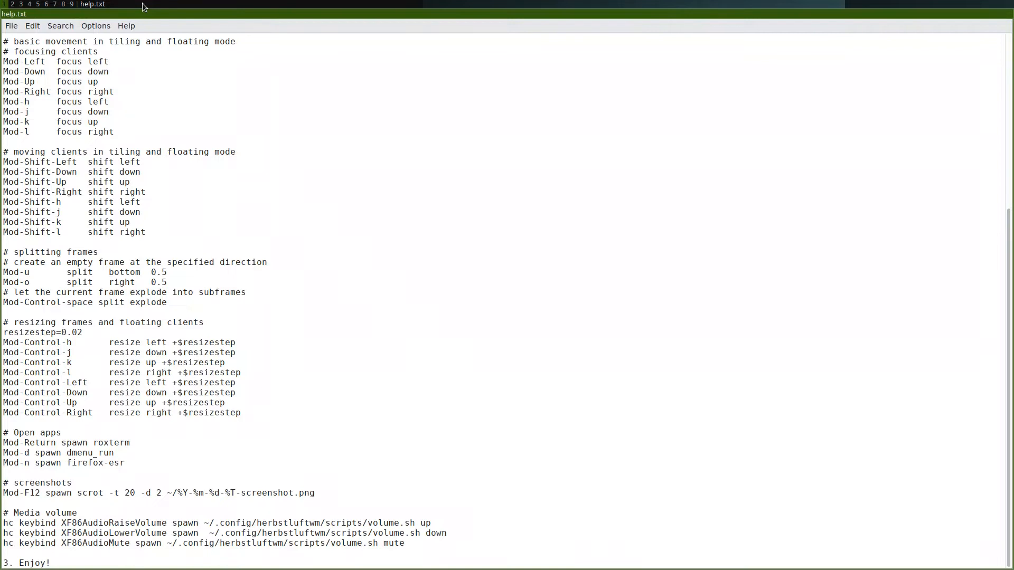
key("super+o")
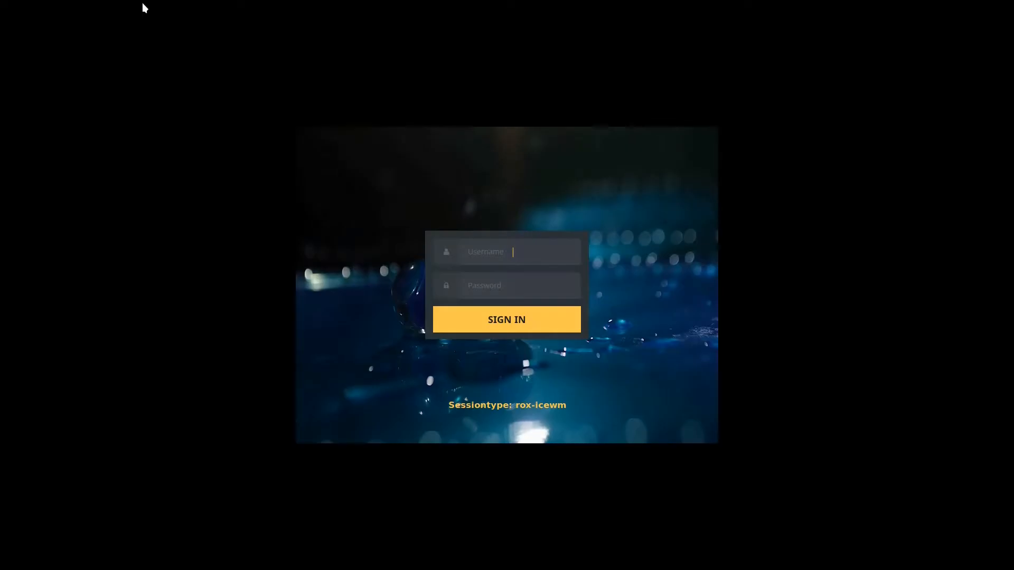
Sign in with the username and password, cycling the session type to rox-icewm.
type("antix")
key("Return")
type("*")
key("F1")
key("F1")
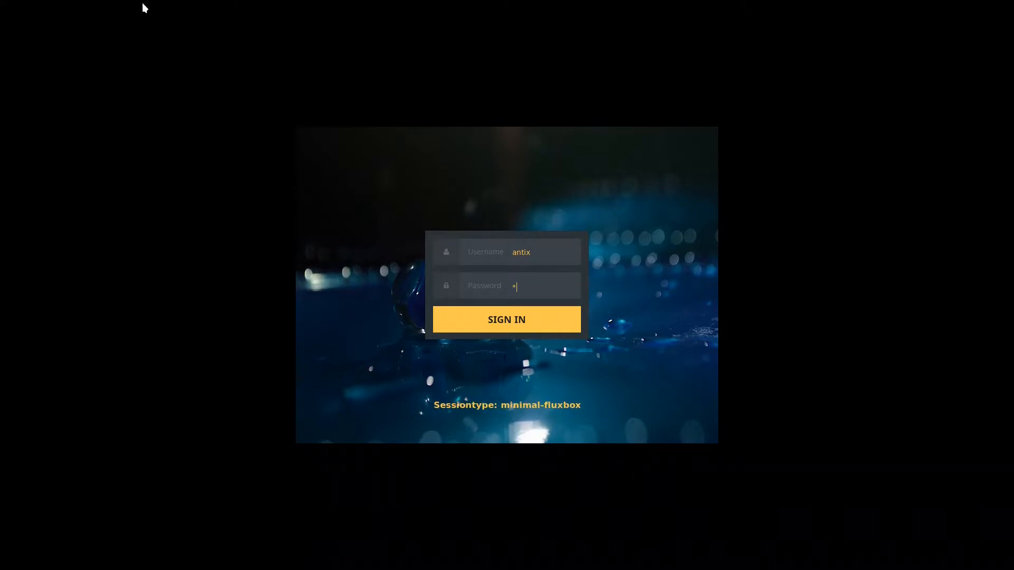
key("F1")
key("F1")
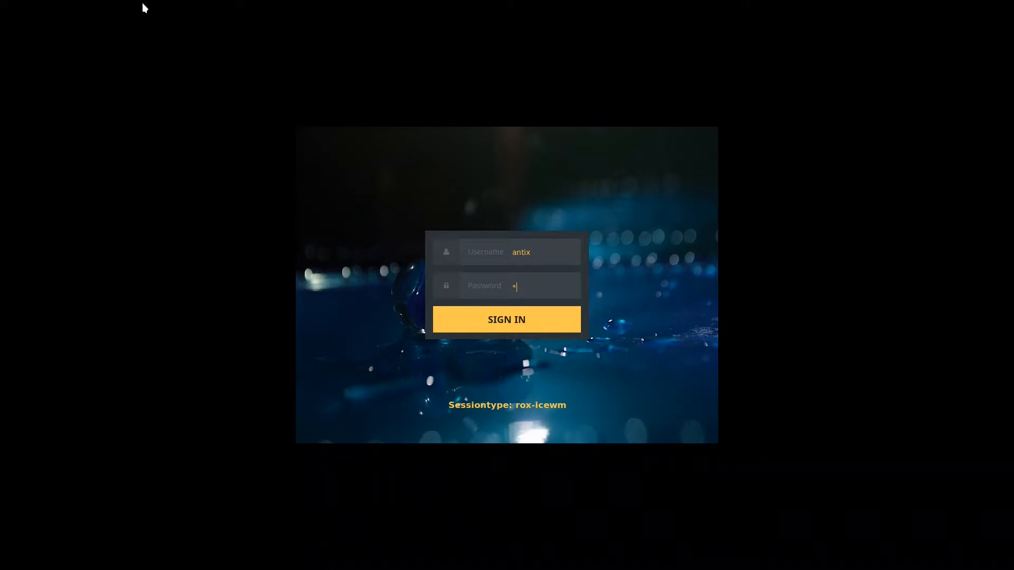
key("Return")
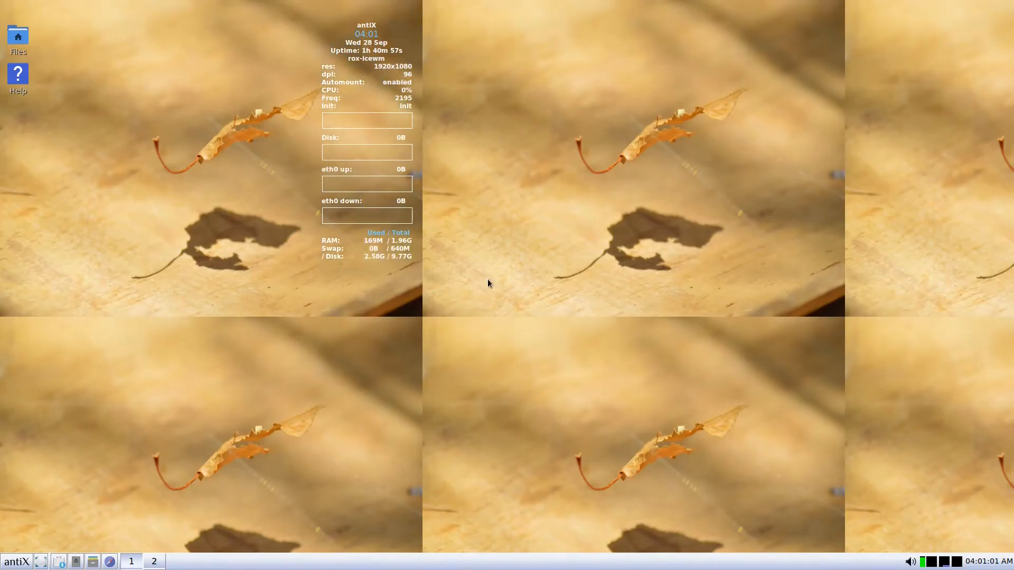
Apply a wallpaper via the Control Centre's wallpaper chooser, then close both windows.
right_click(501, 141)
mouse_move(577, 228)
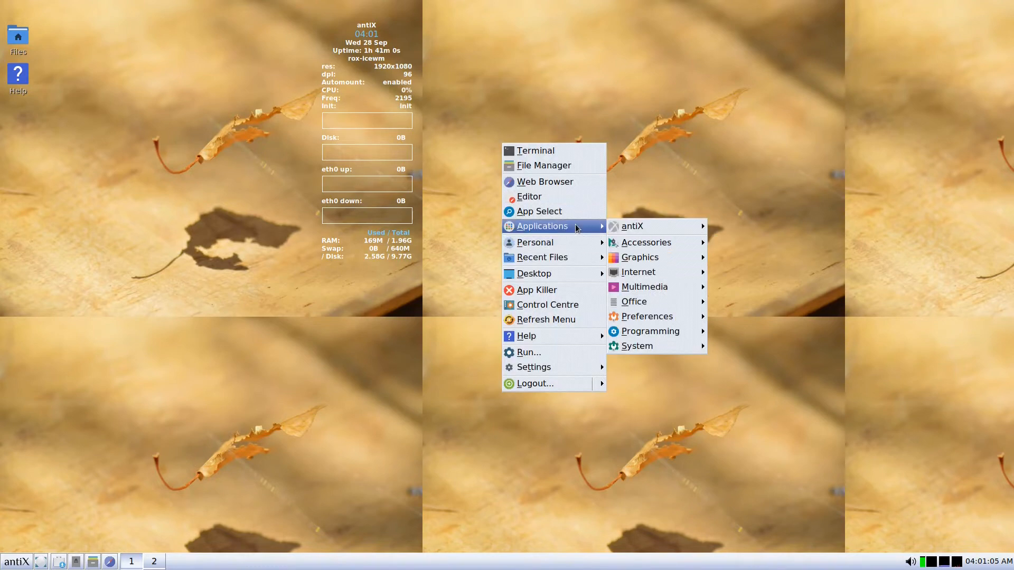
mouse_move(649, 320)
left_click(548, 304)
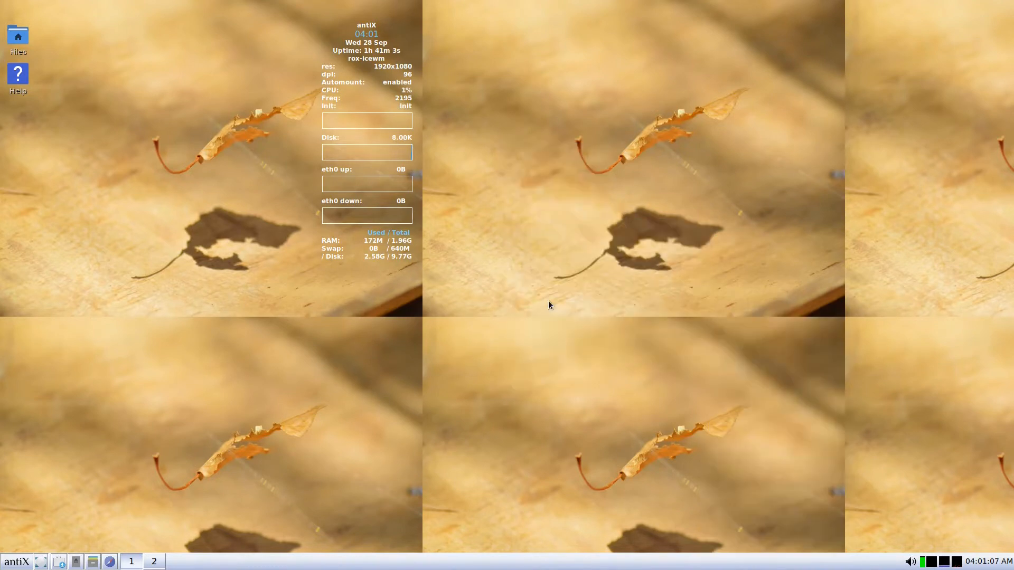
left_click(387, 241)
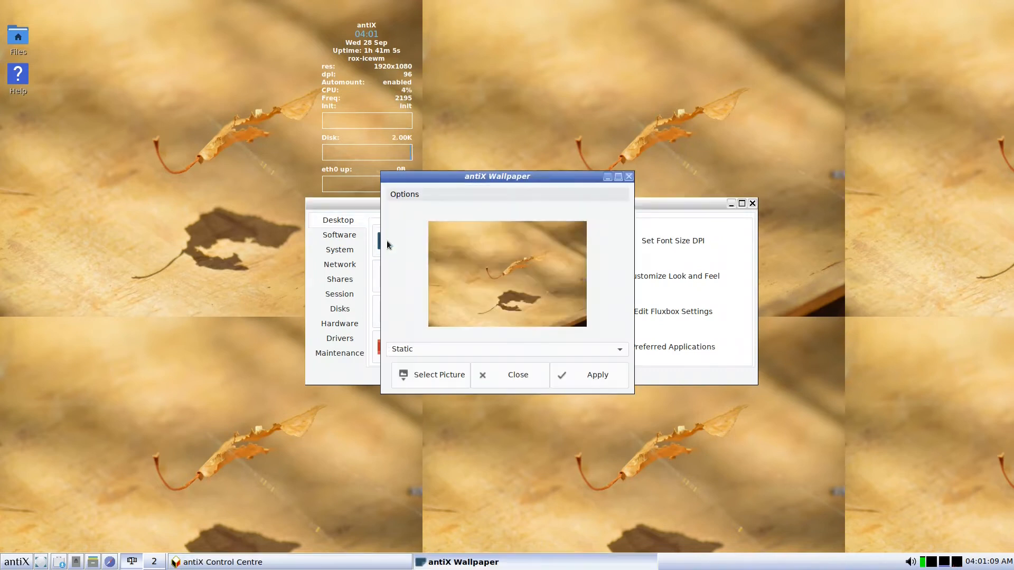
left_click(577, 372)
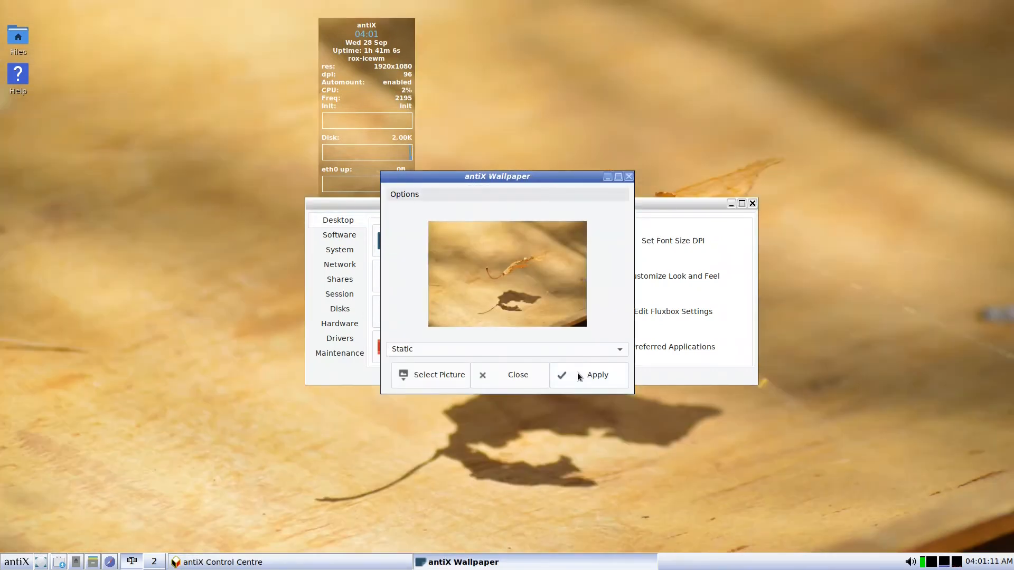
left_click(519, 379)
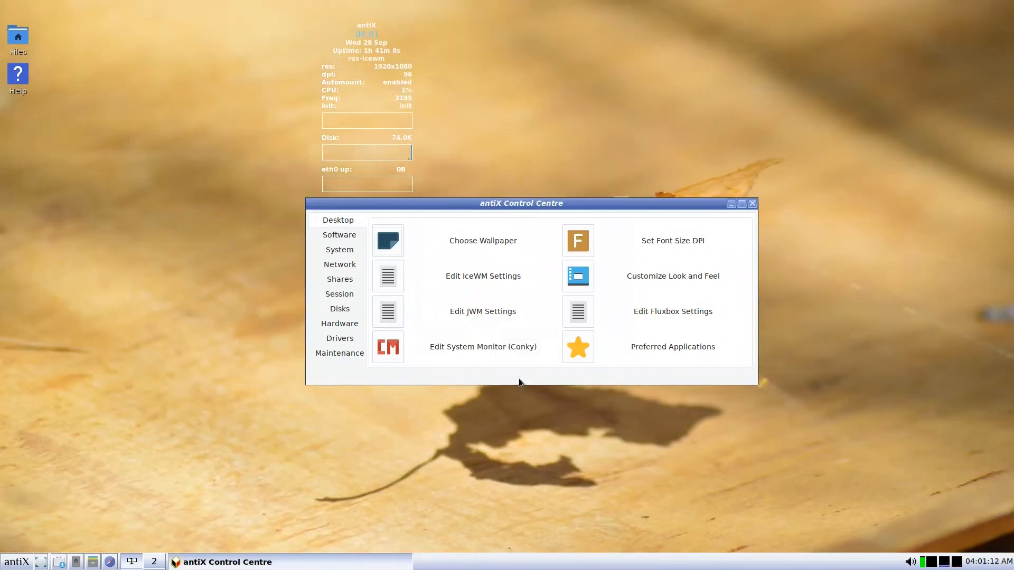
left_click(751, 203)
Restart Conky by toggling it off and back on from the desktop menu.
right_click(479, 209)
mouse_move(543, 342)
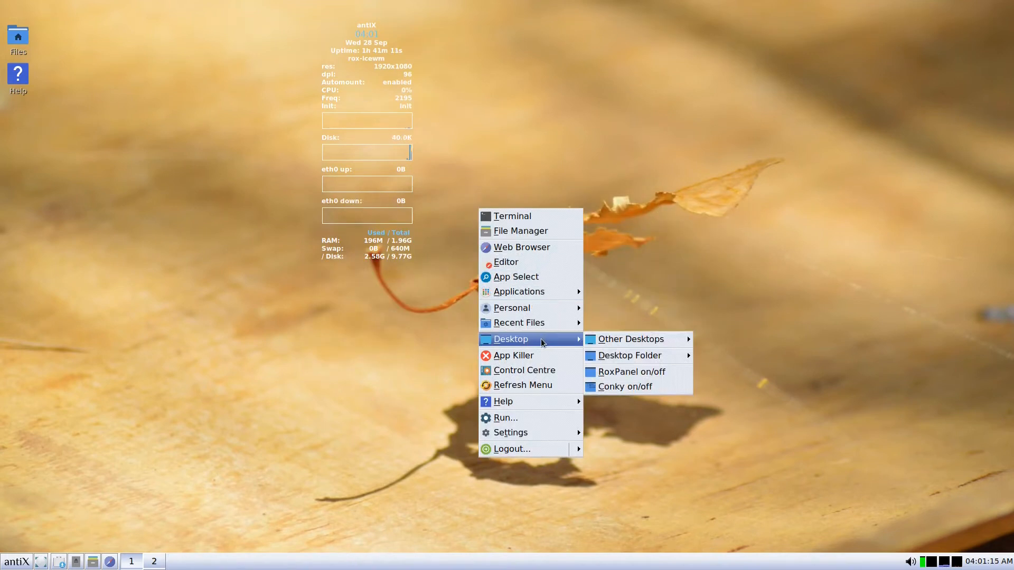
left_click(623, 387)
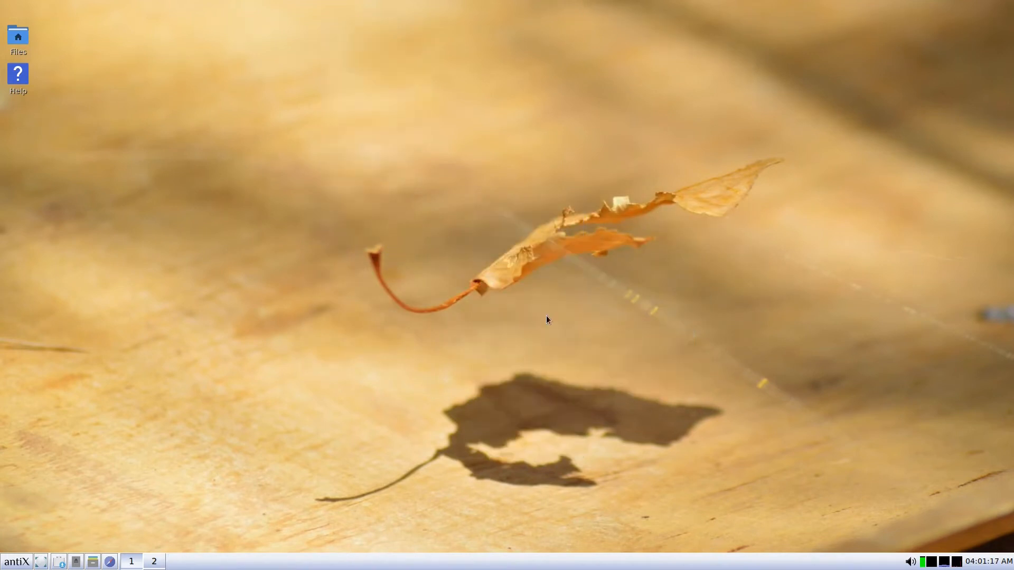
right_click(498, 257)
mouse_move(508, 325)
left_click(579, 368)
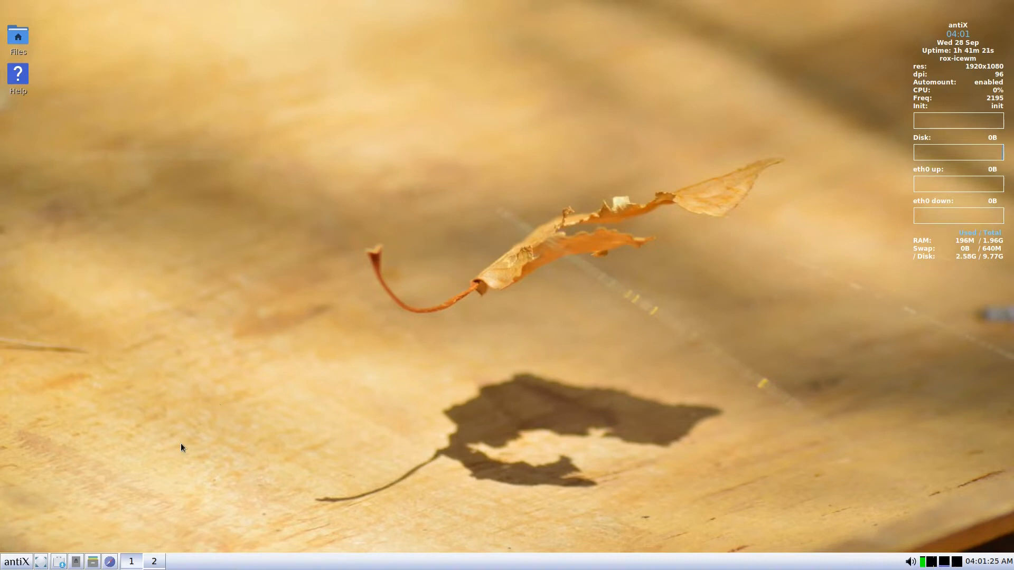
In ROX-Filer show hidden files, browse to ~/.config/herbstluftwm, and open autostart in the text editor.
left_click(93, 562)
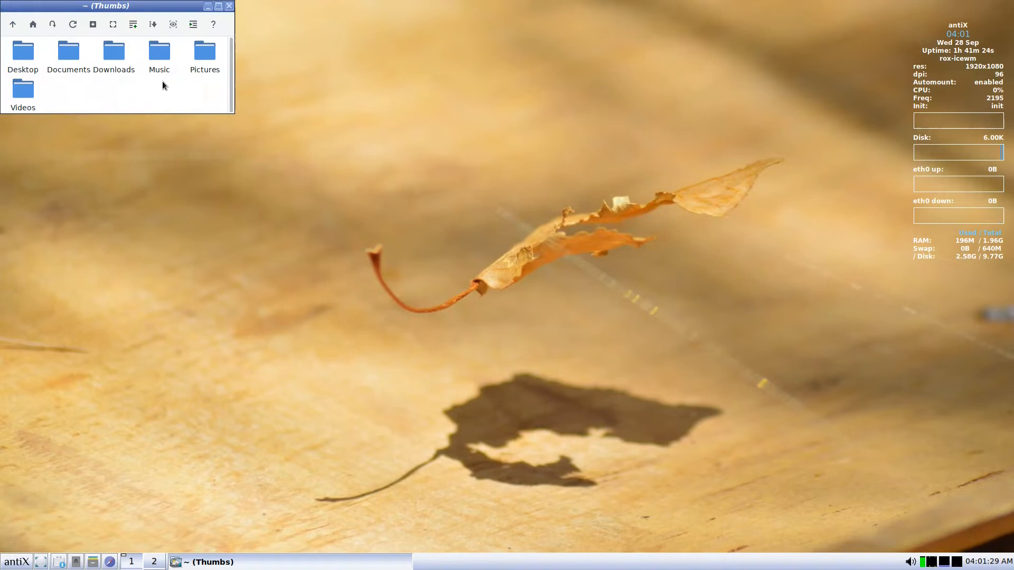
right_click(163, 82)
mouse_move(158, 67)
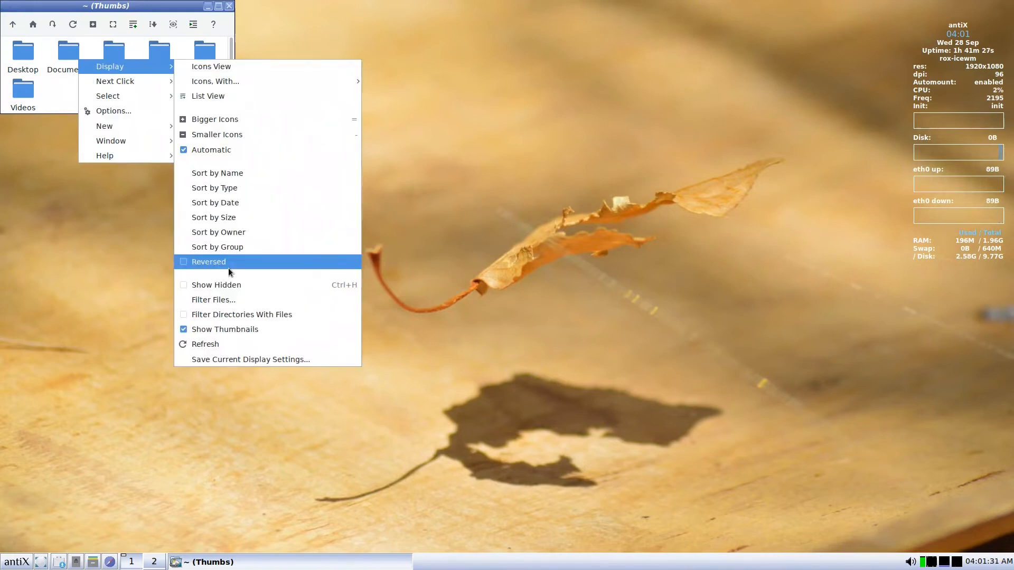
left_click(228, 284)
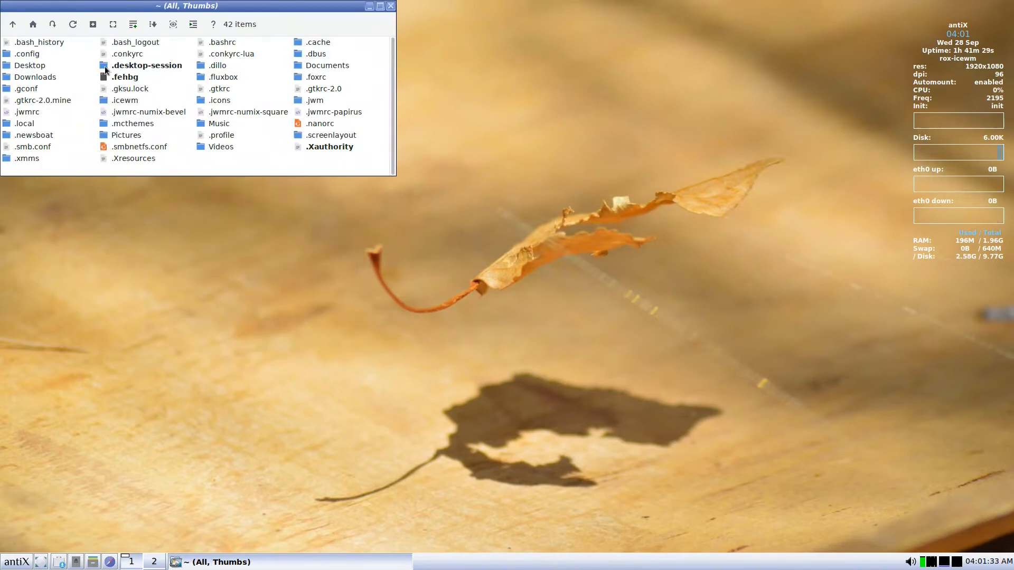
left_click(30, 52)
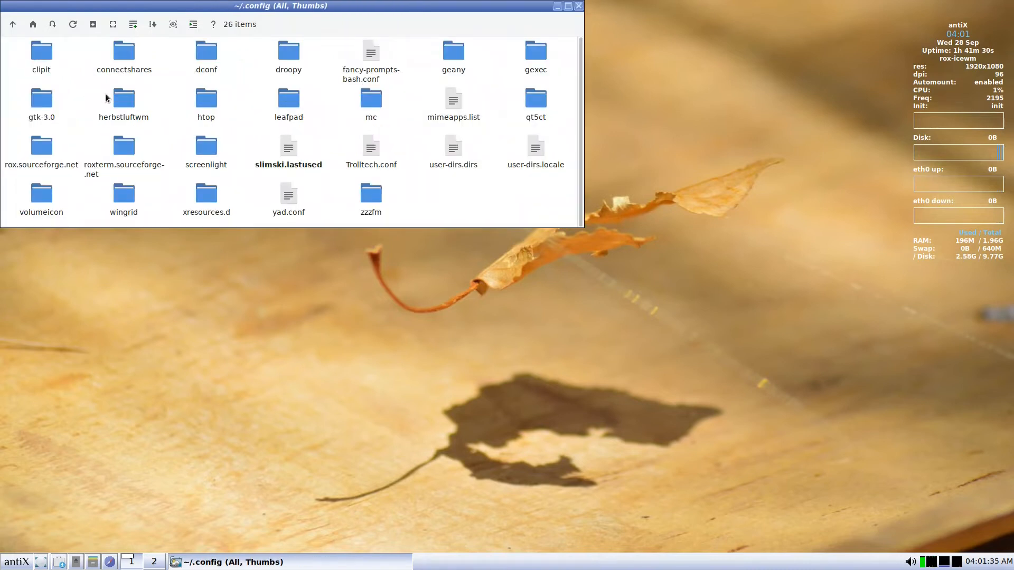
left_click(125, 112)
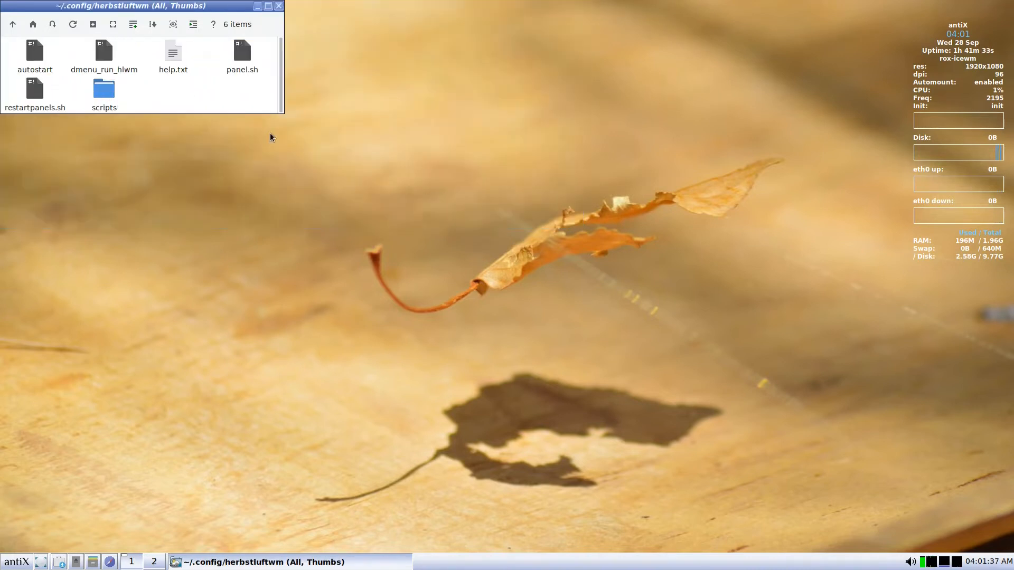
right_click(37, 62)
left_click(35, 57)
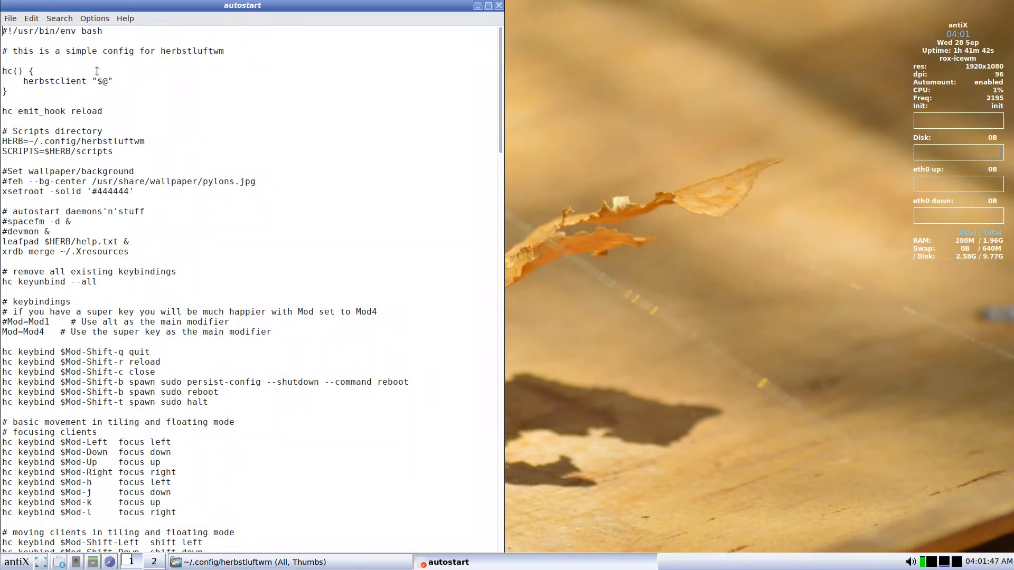
scroll(97, 71, "down", 3)
scroll(98, 78, "down", 8)
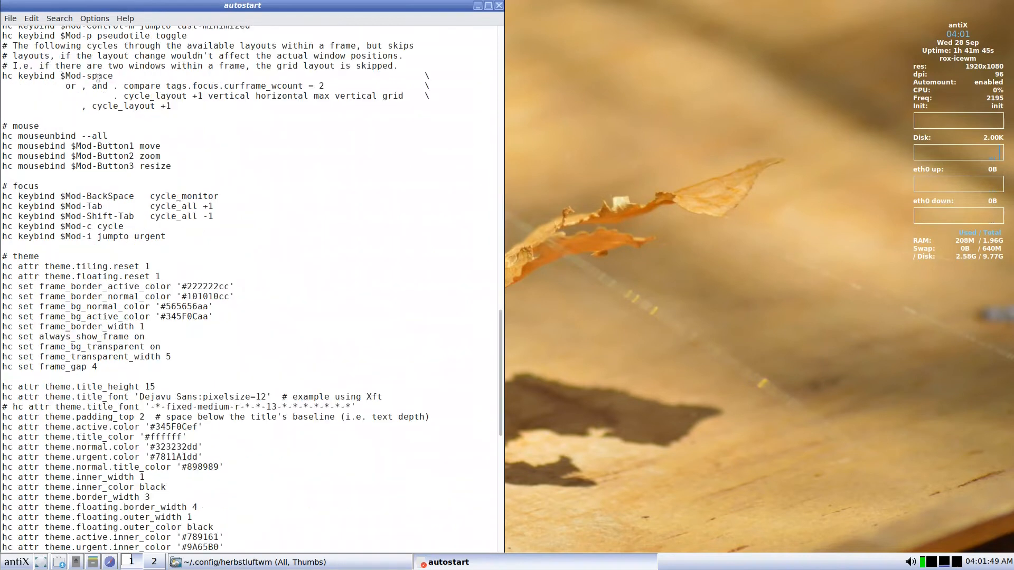
scroll(98, 78, "up", 10)
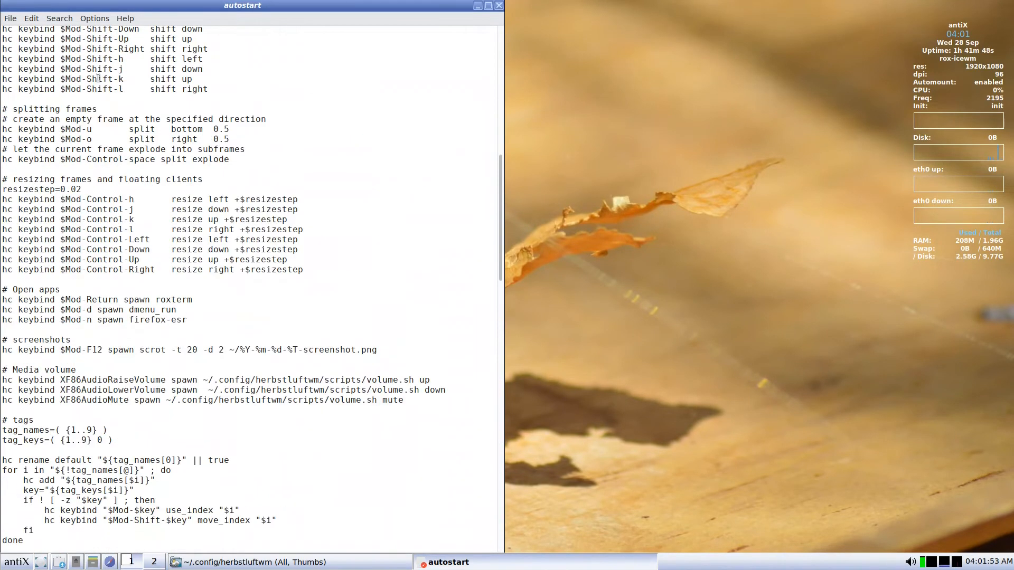
scroll(97, 78, "up", 4)
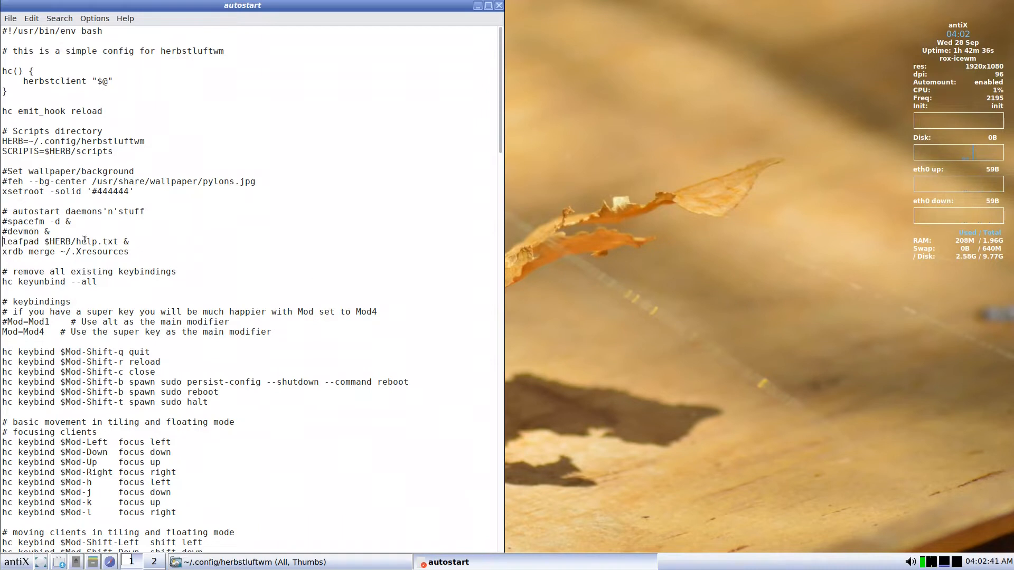
Comment out the 'leafpad $HERB/help.txt &' autostart line with a leading #.
type("#")
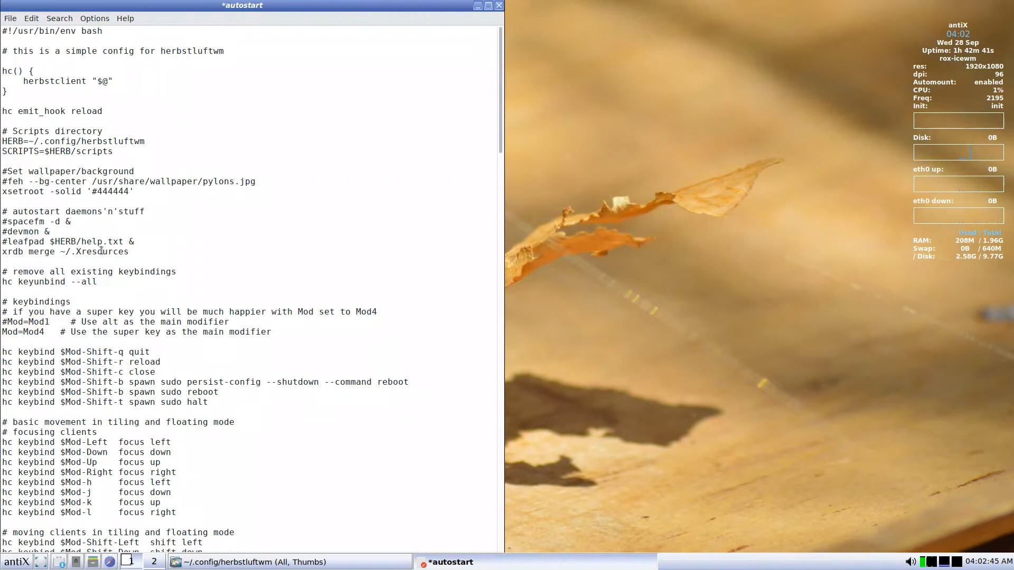
left_click(9, 243)
scroll(85, 296, "down", 1)
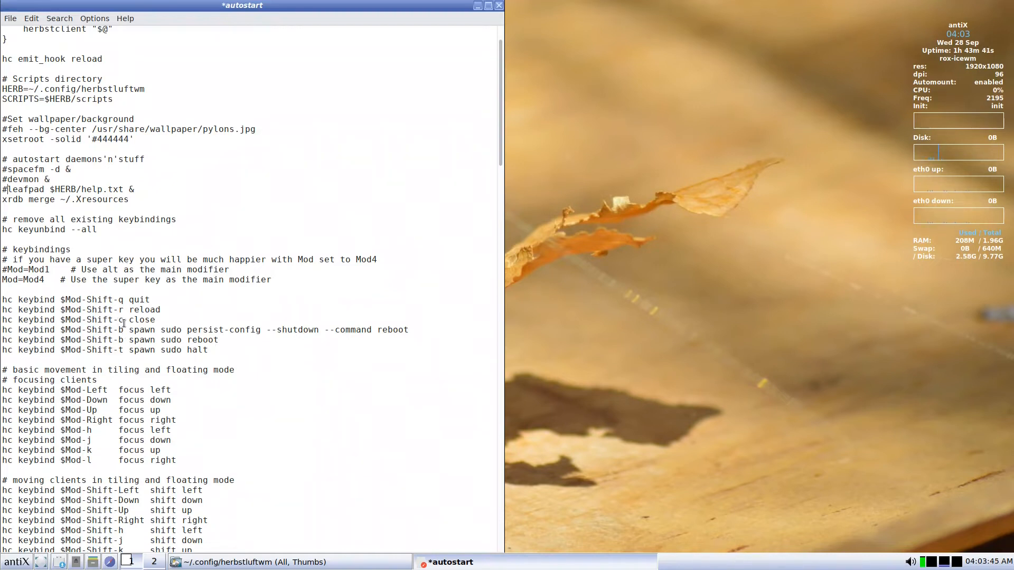
scroll(127, 317, "down", 2)
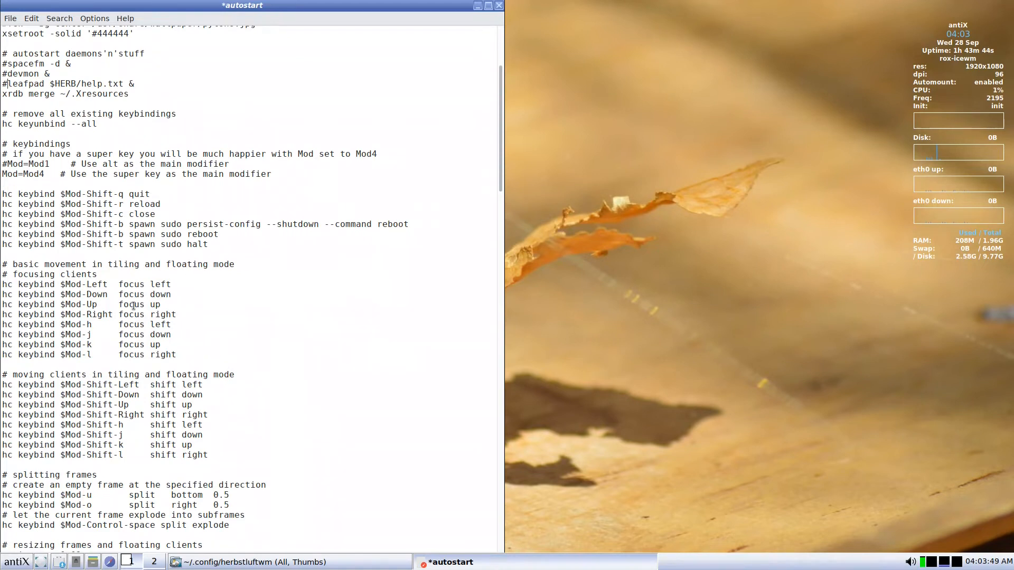
scroll(121, 288, "down", 2)
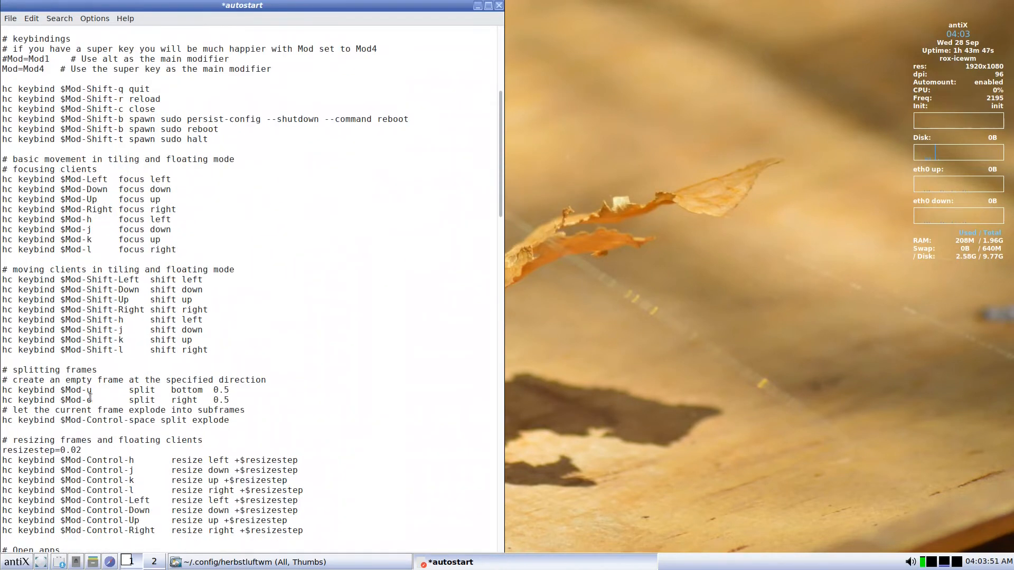
scroll(90, 387, "down", 2)
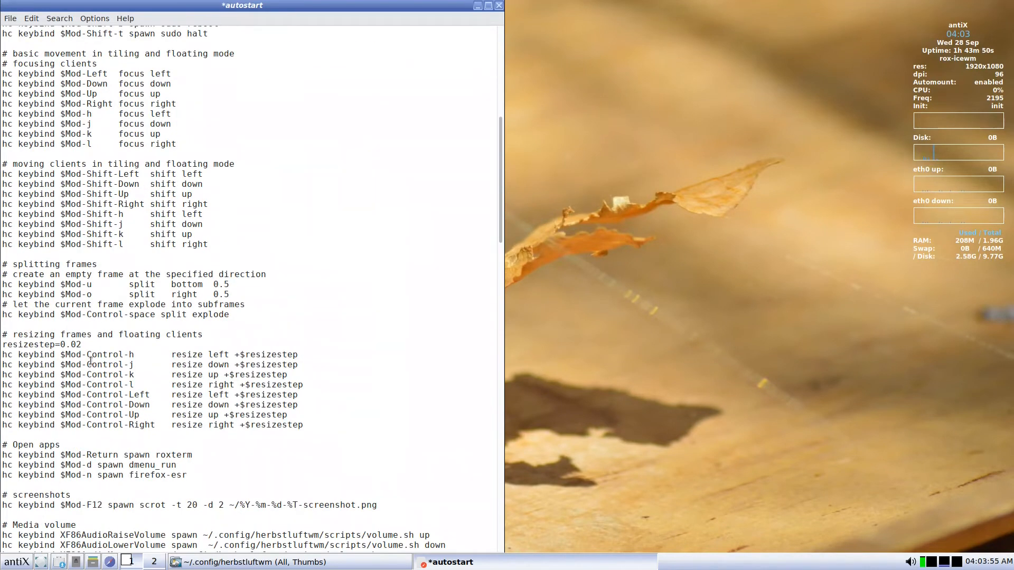
scroll(90, 361, "down", 2)
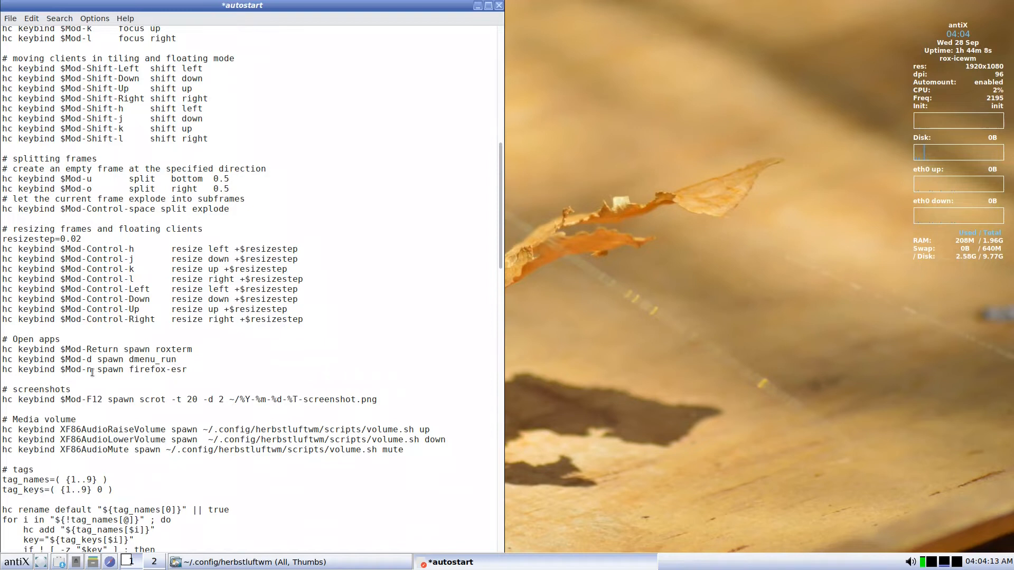
scroll(93, 373, "down", 4)
scroll(93, 373, "down", 2)
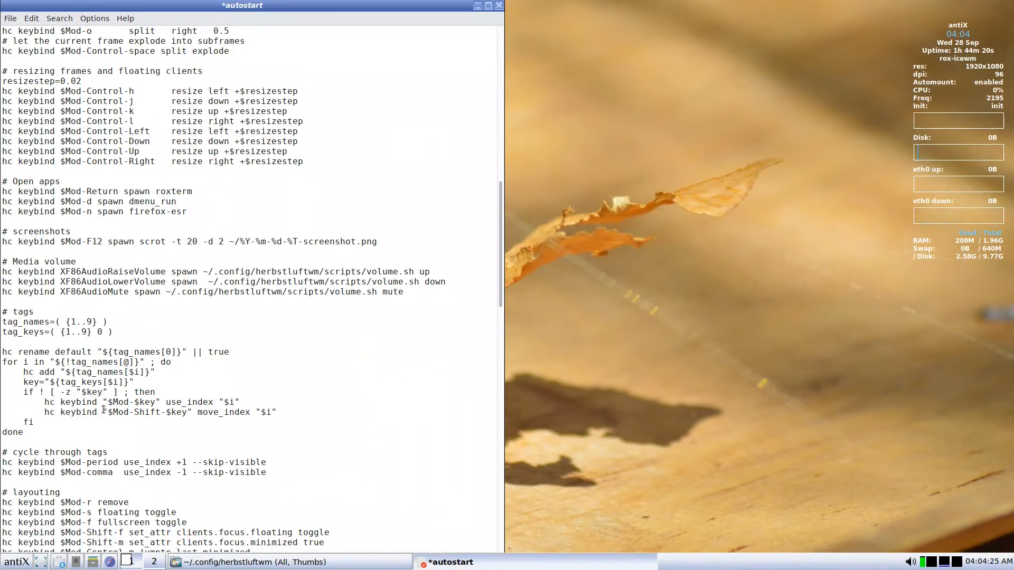
scroll(104, 410, "down", 2)
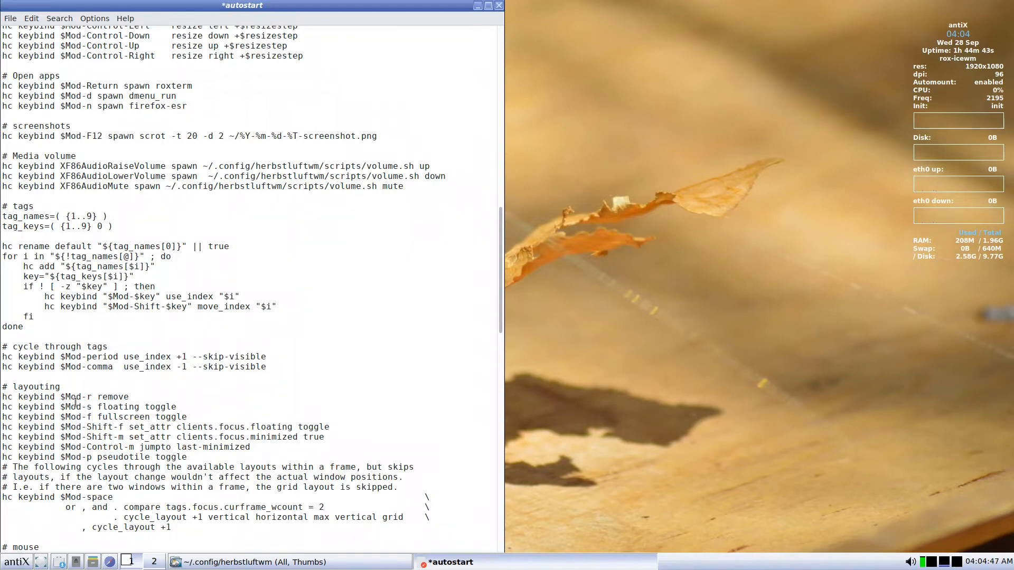
scroll(76, 402, "down", 2)
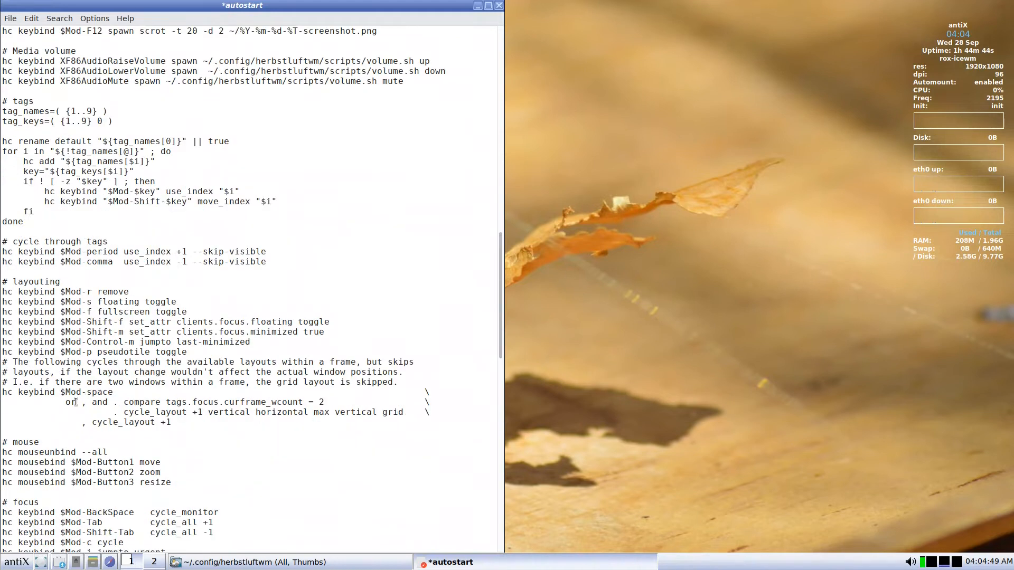
scroll(76, 402, "down", 1)
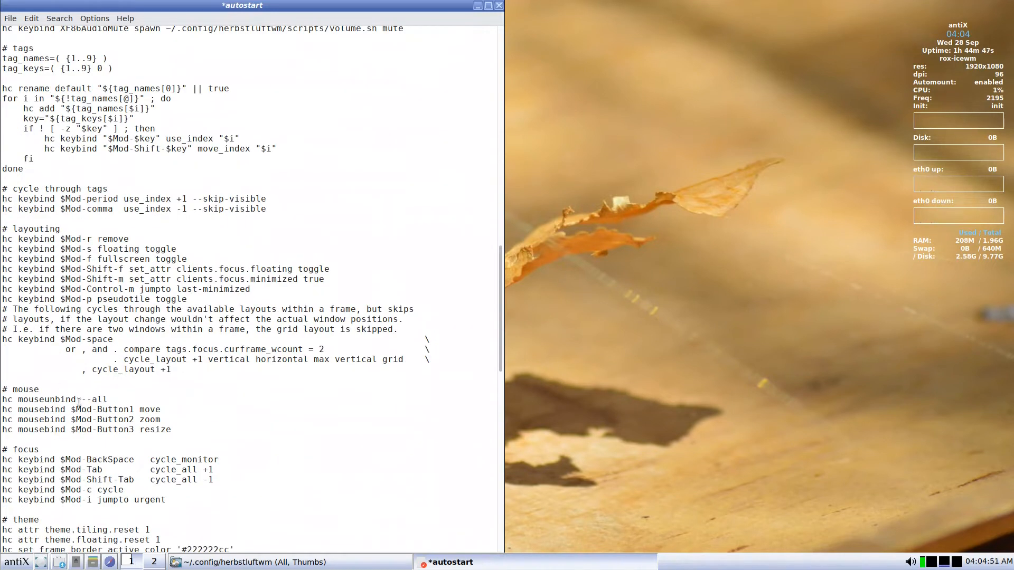
scroll(79, 401, "down", 2)
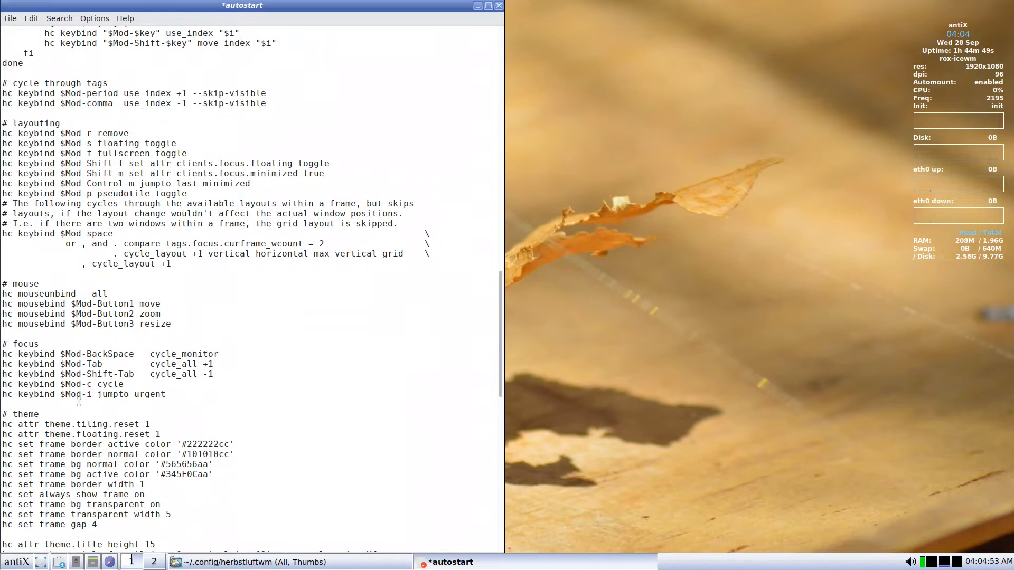
scroll(79, 402, "down", 1)
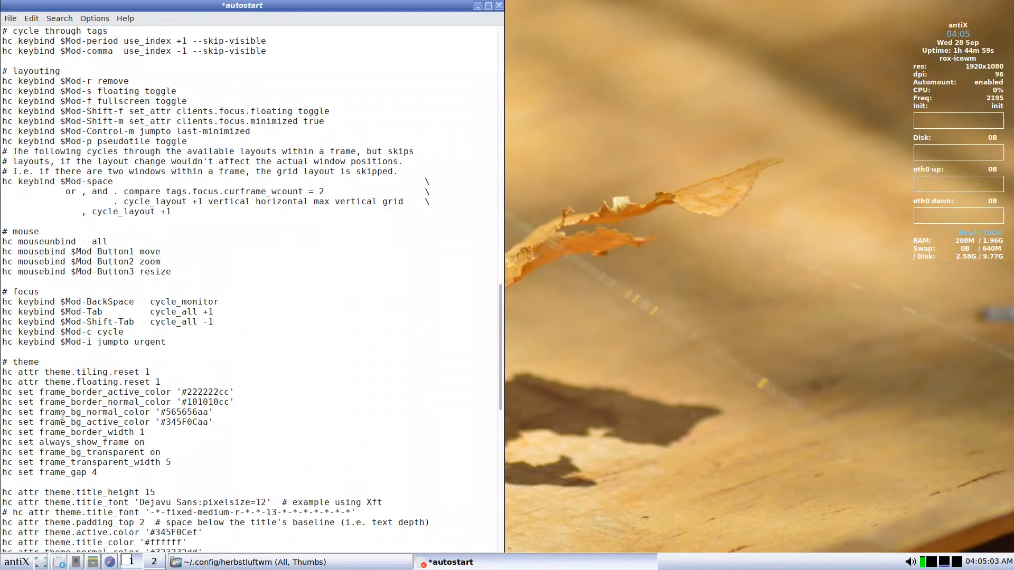
scroll(62, 417, "down", 3)
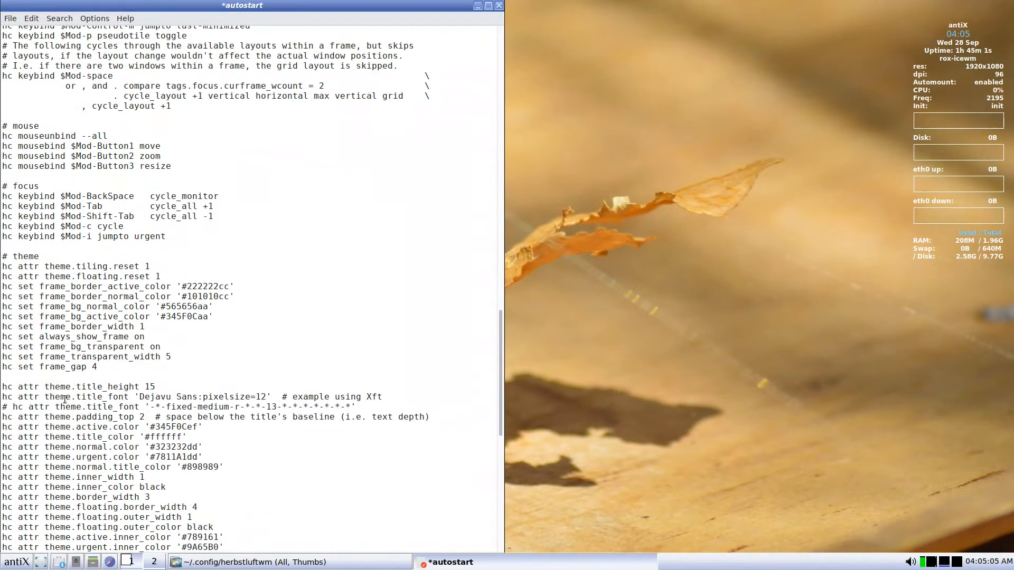
scroll(64, 400, "down", 5)
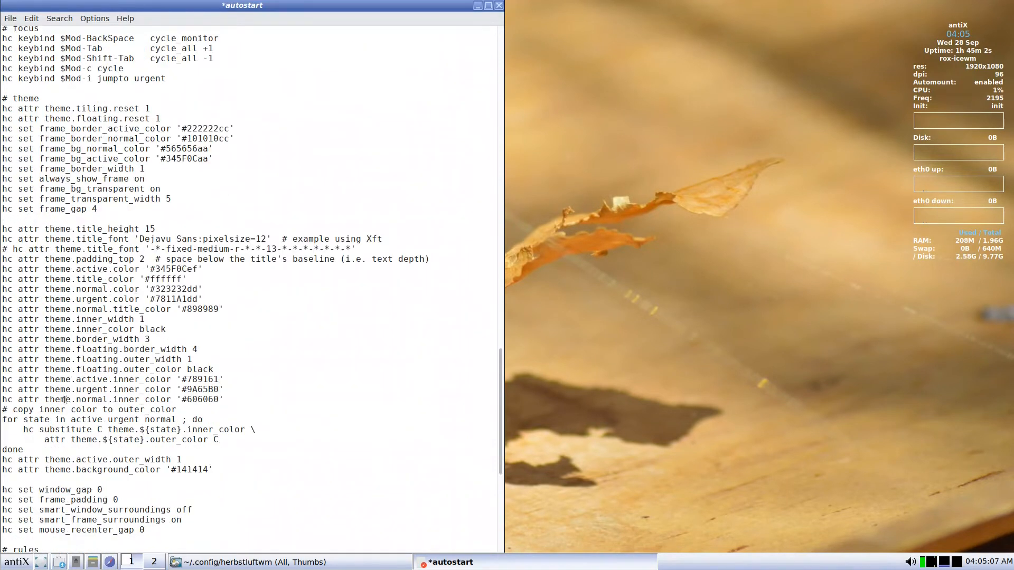
scroll(65, 400, "down", 3)
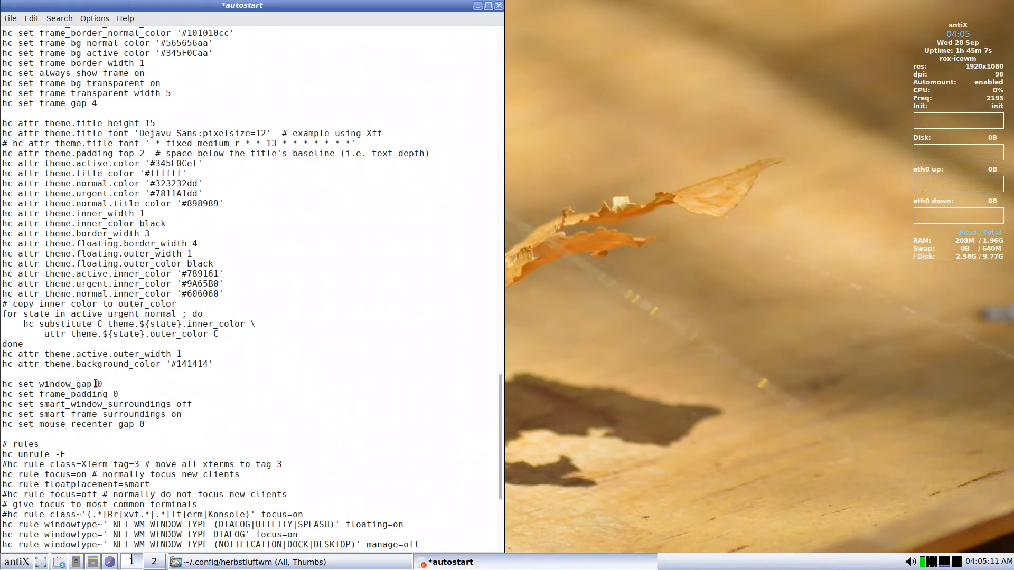
scroll(95, 384, "down", 2)
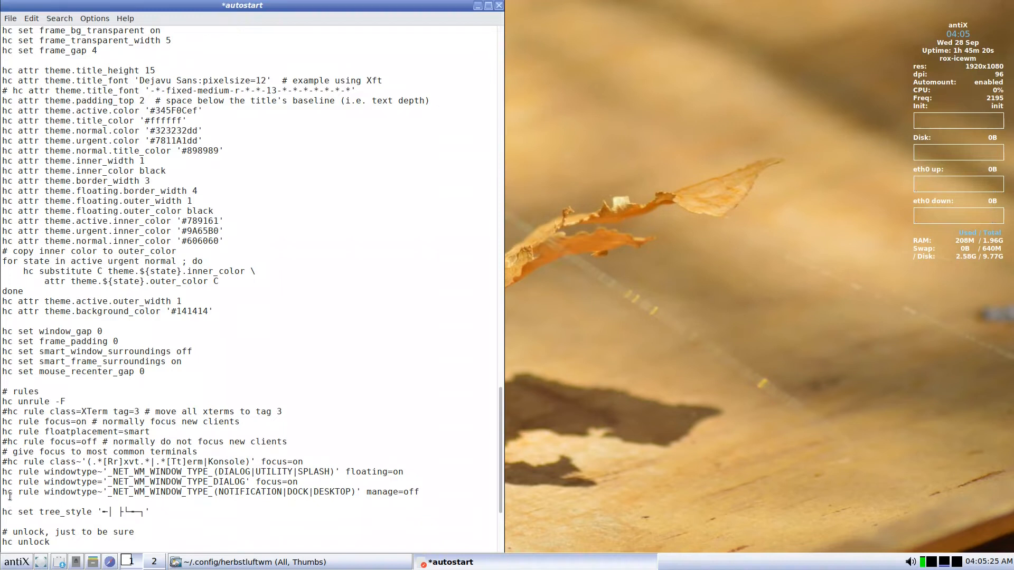
scroll(287, 456, "down", 2)
Insert the line 'hc rule class=Gtkdialog floating=on' directly below the manage=off rule.
left_click(428, 440)
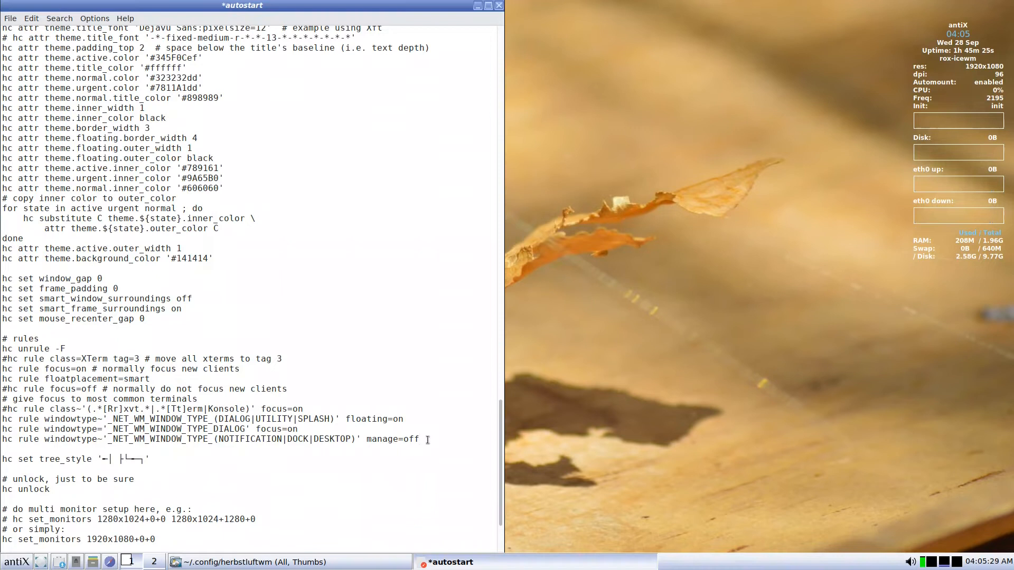
key("Return")
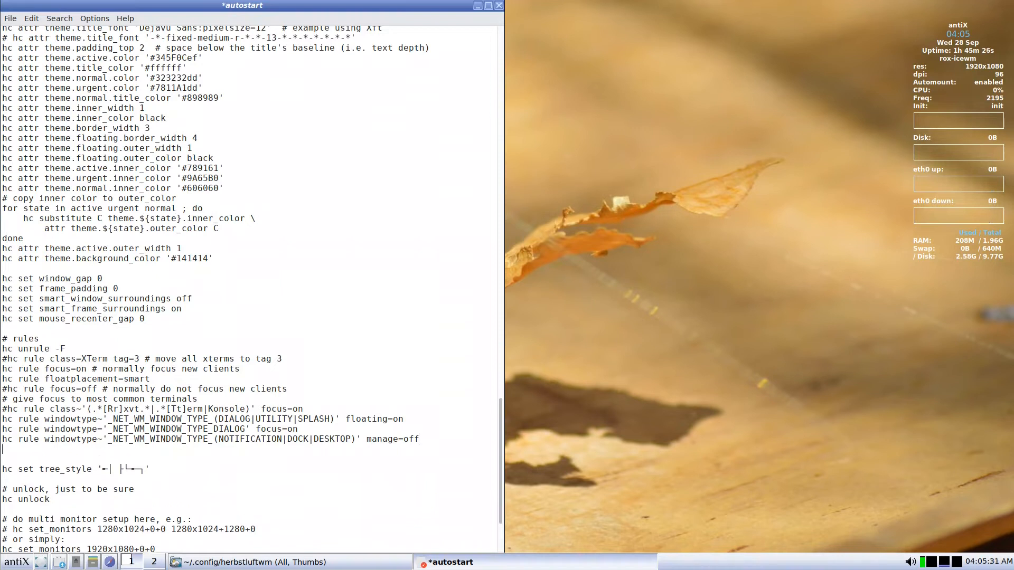
type("hc rule class=Gtkdialog float")
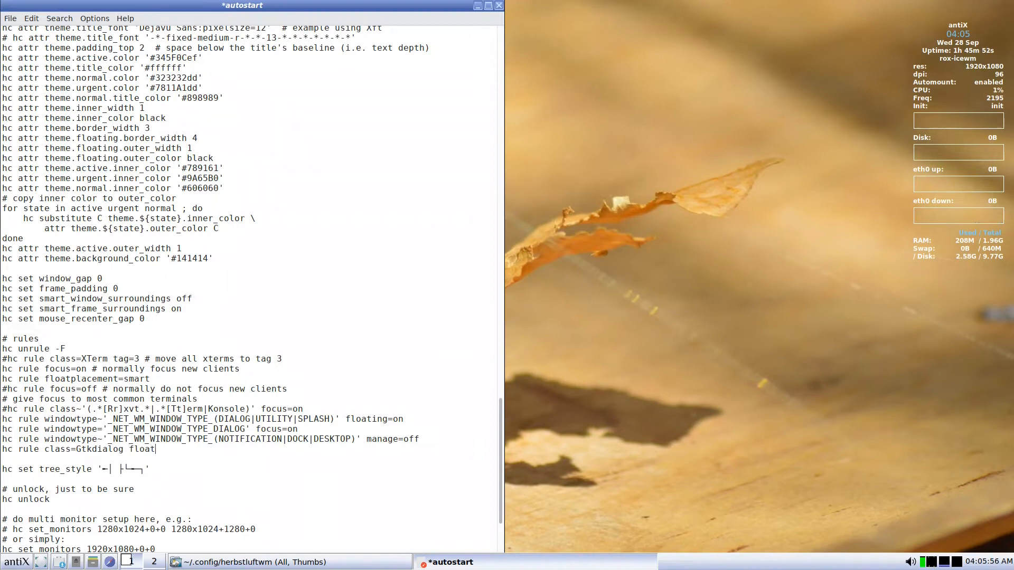
type("ing=on")
left_click(12, 19)
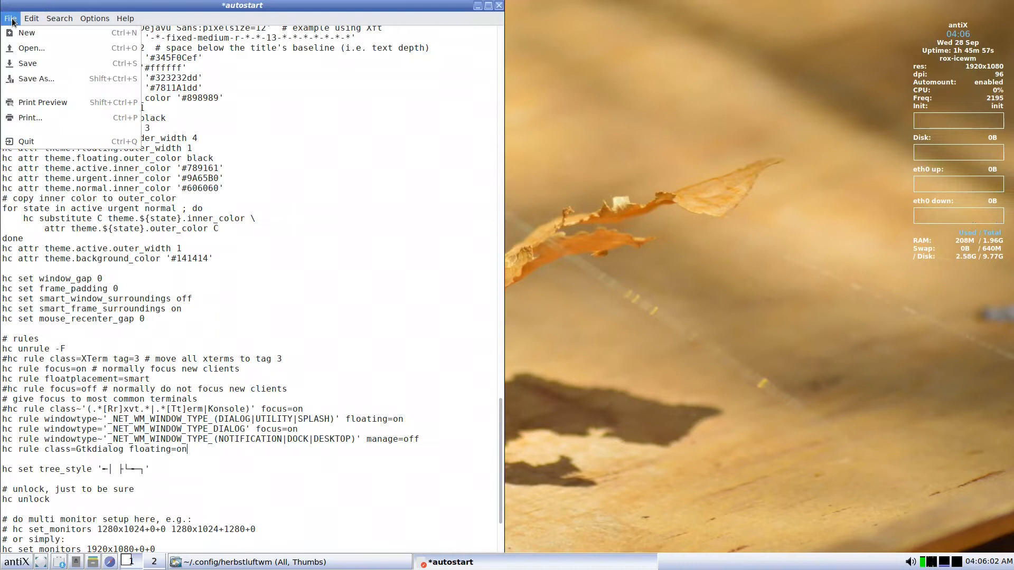
Save the autostart file with File > Save.
left_click(28, 63)
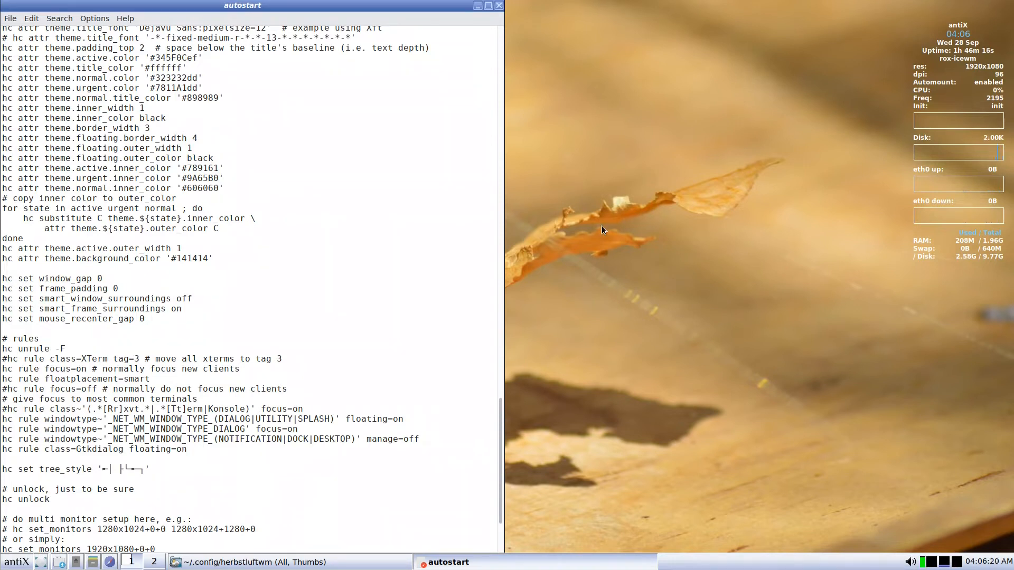
Launch the antiX Control Centre and a terminal from the desktop menu, repositioning the Control Centre.
right_click(561, 172)
left_click(594, 331)
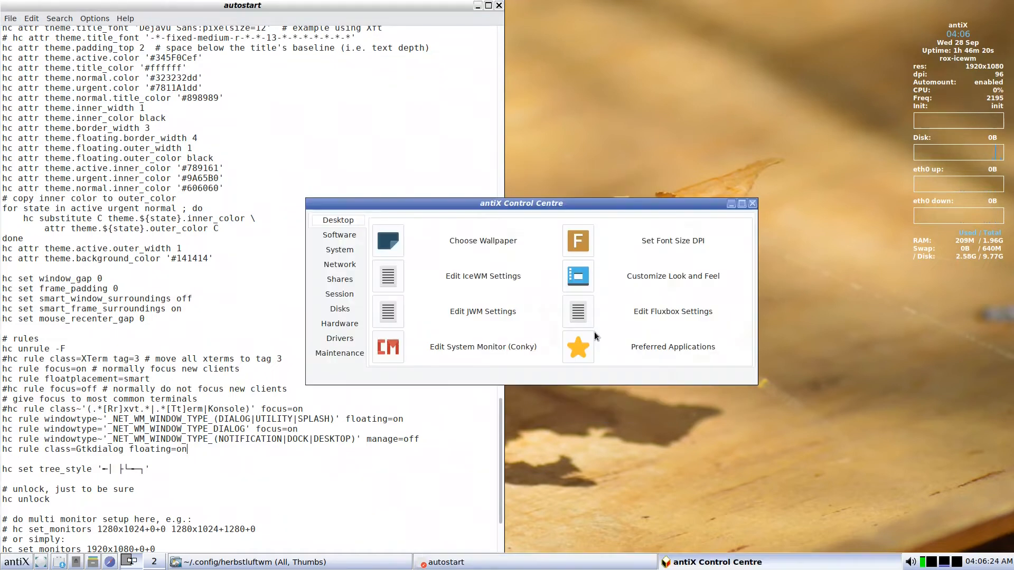
right_click(672, 93)
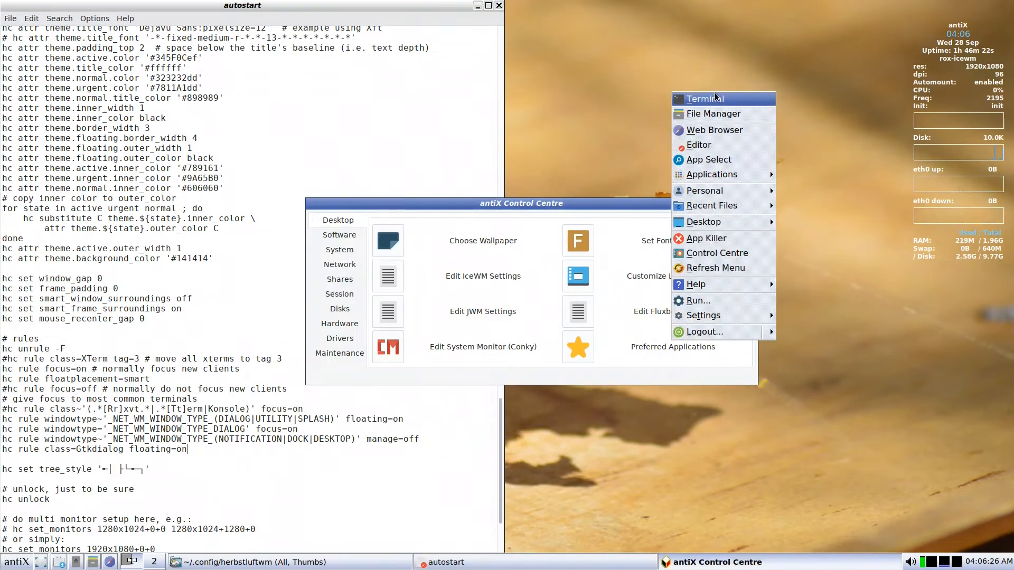
left_click(715, 98)
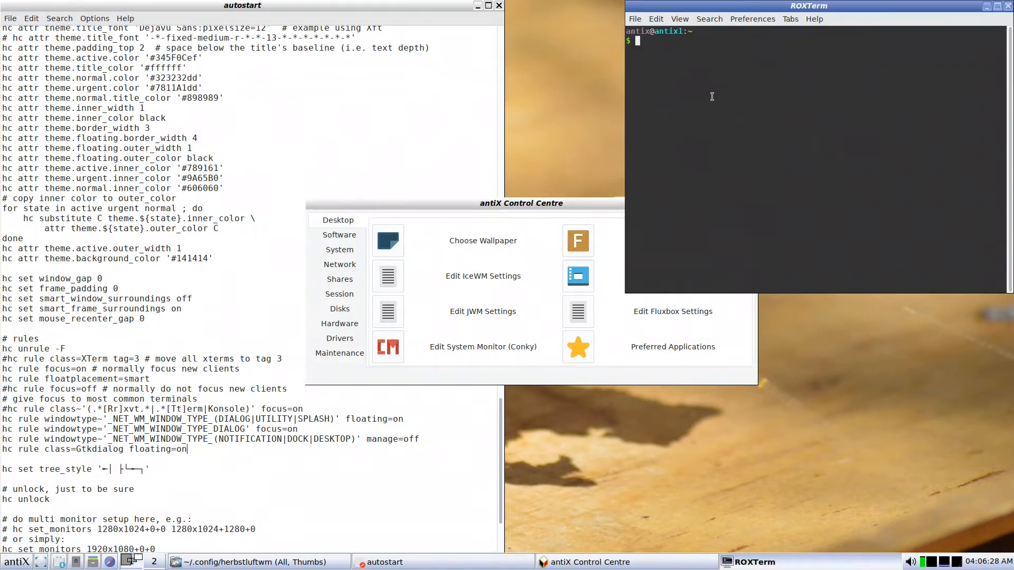
left_click_drag(550, 205, 331, 106)
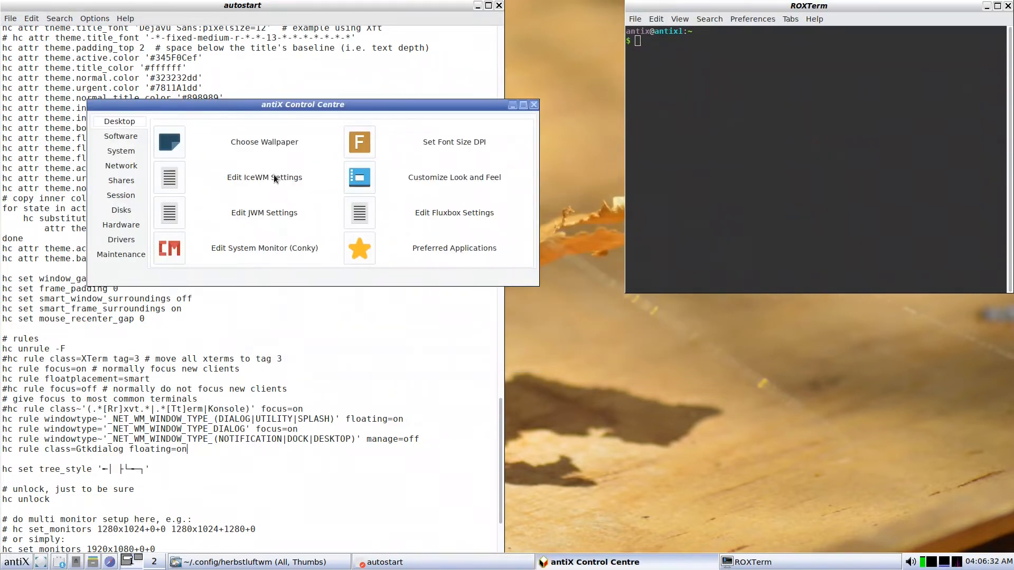
Run xprop on the Control Centre window and select its WM_CLASS name Gtkdialog.
left_click(703, 77)
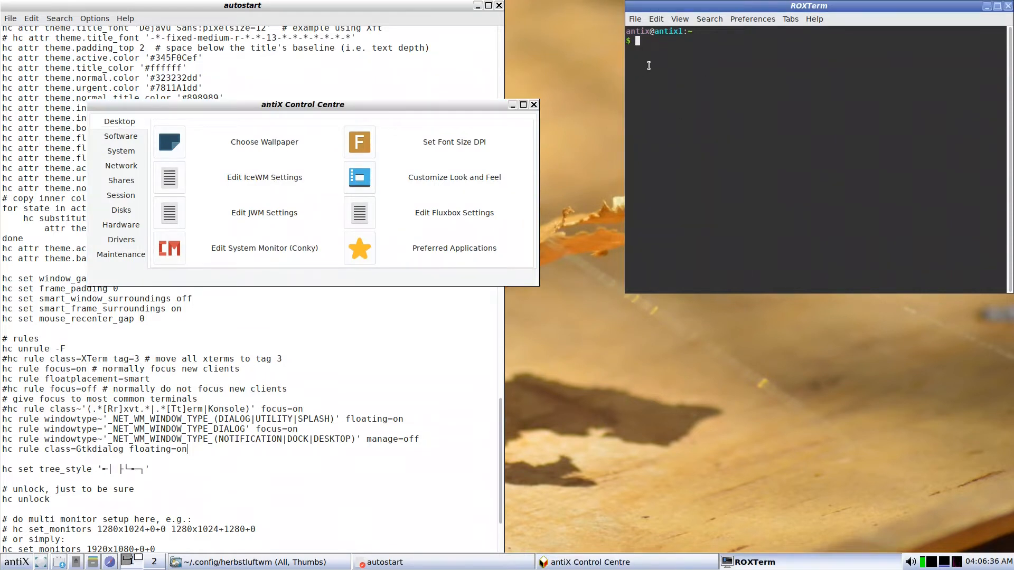
type("xprop")
key("Return")
left_click(397, 189)
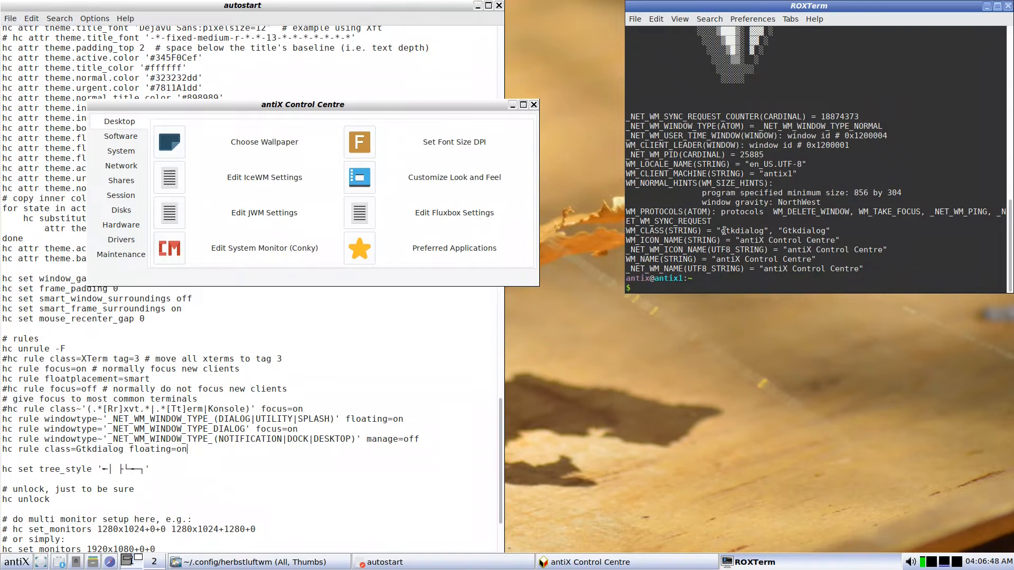
double_click(783, 228)
Inspect the Choose Wallpaper window with xprop (WM_CLASS Wallpaper), then close that dialog.
left_click(170, 144)
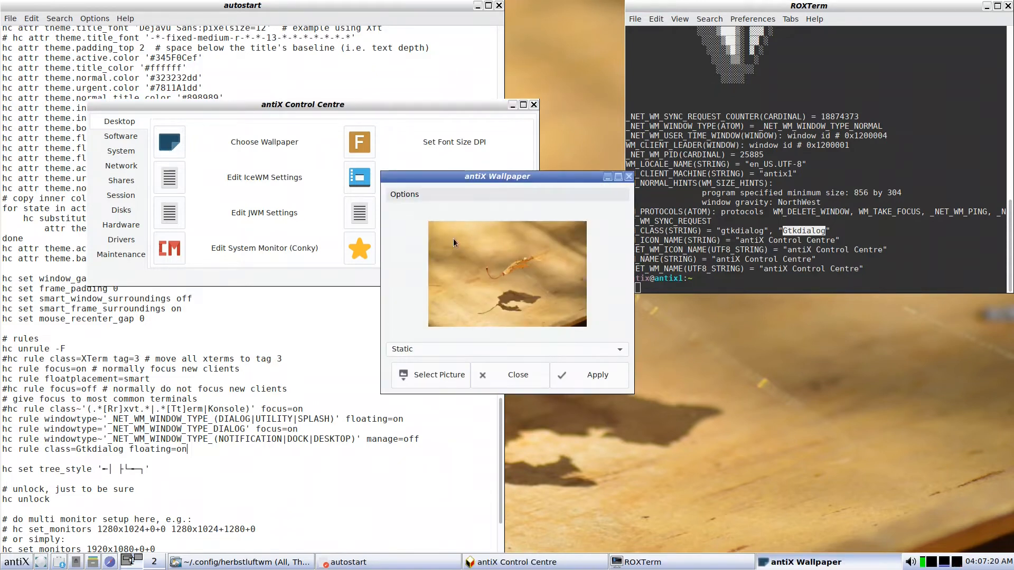
left_click(697, 288)
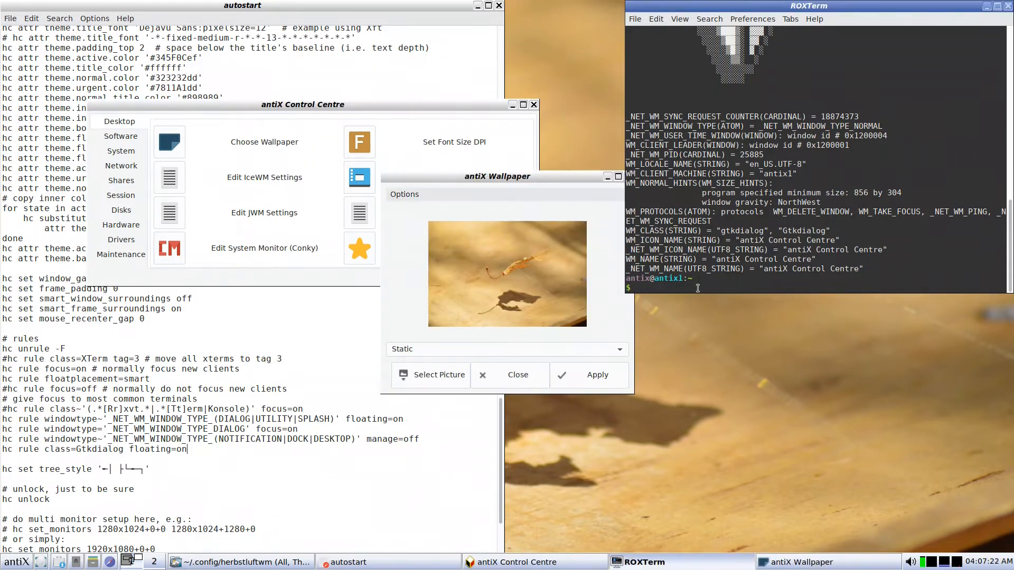
type("xprop")
key("Return")
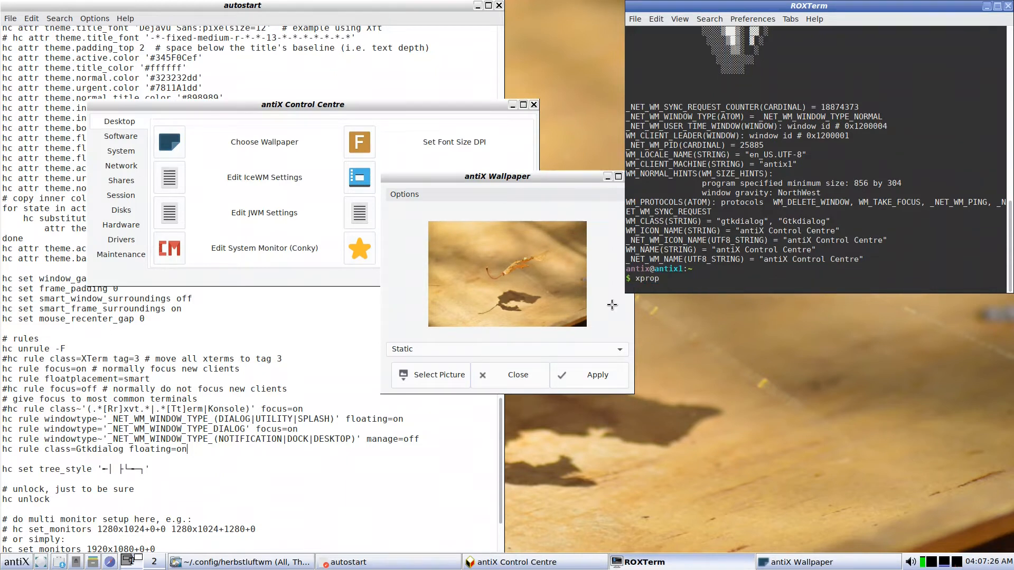
left_click(612, 305)
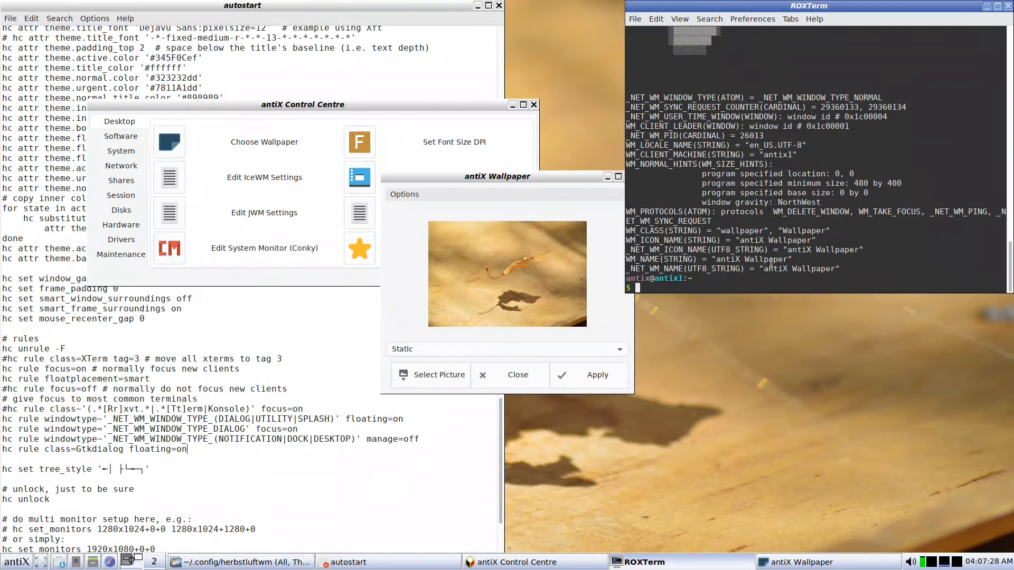
left_click_drag(662, 234, 813, 231)
left_click(812, 231)
left_click(497, 379)
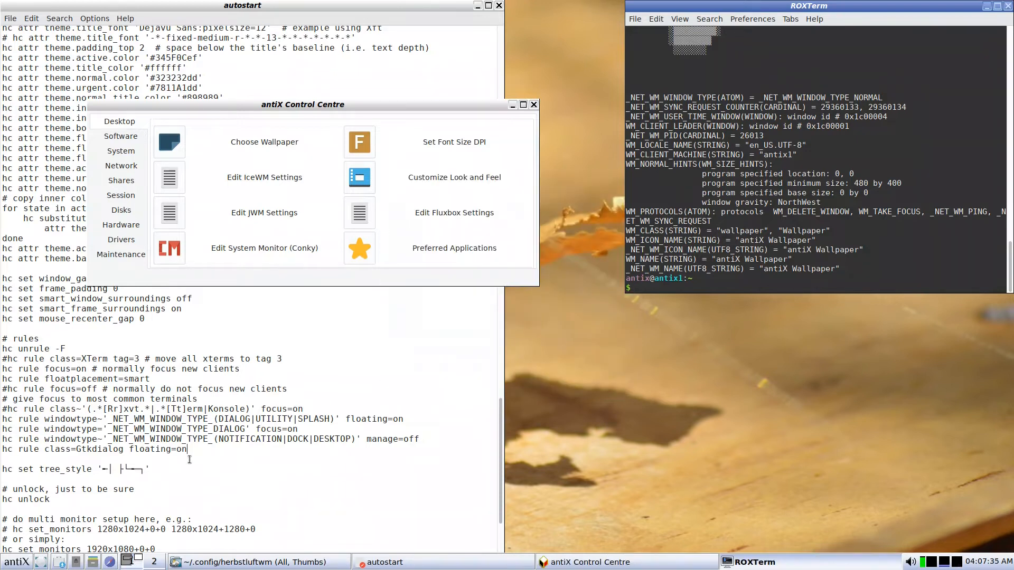
key("Return")
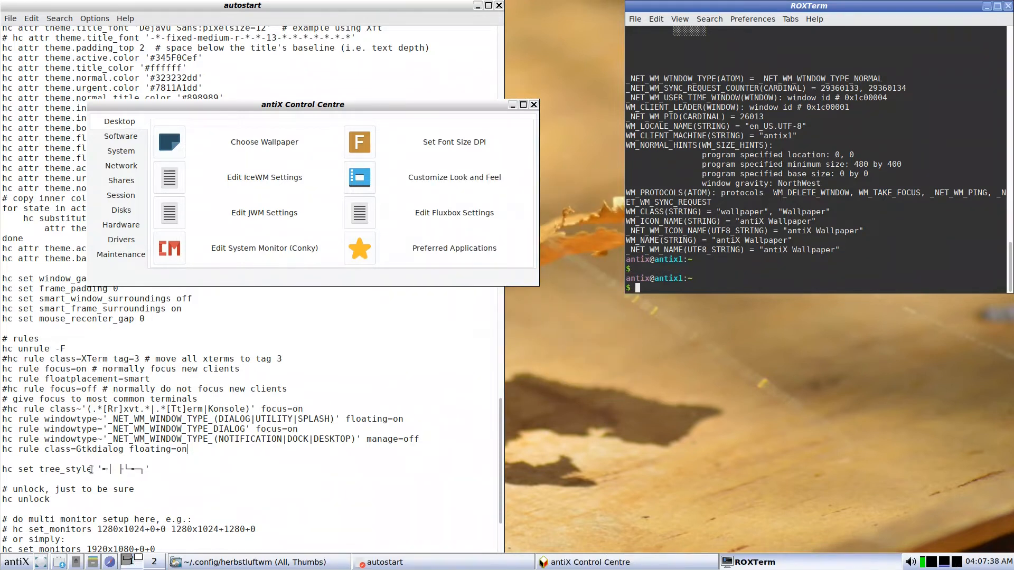
Add 'hc rule class=Wallpaper floating=on' on the line below the Gtkdialog rule.
left_click(8, 457)
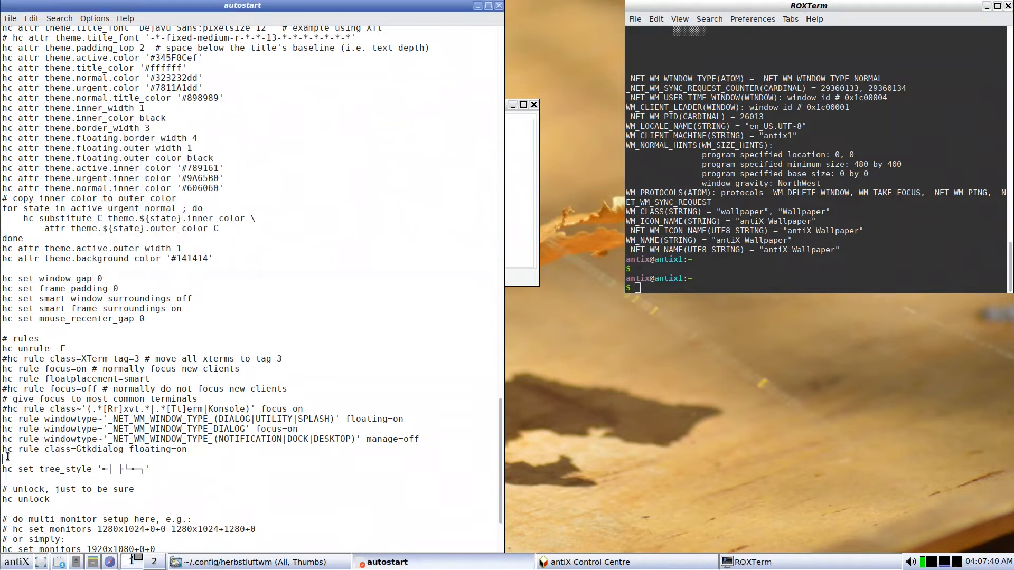
type("hc rule cl")
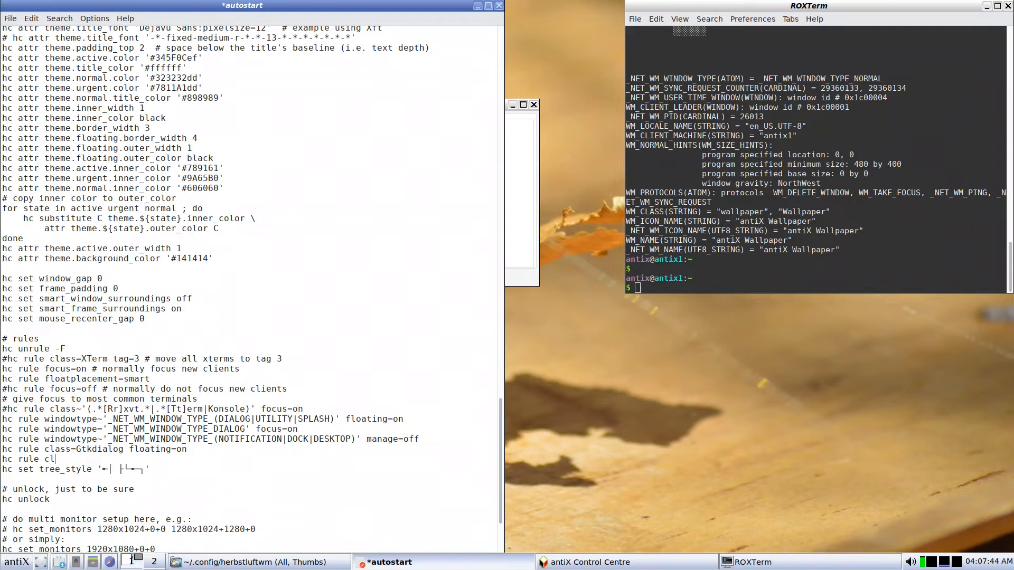
type("ass=Wallpaper floatin")
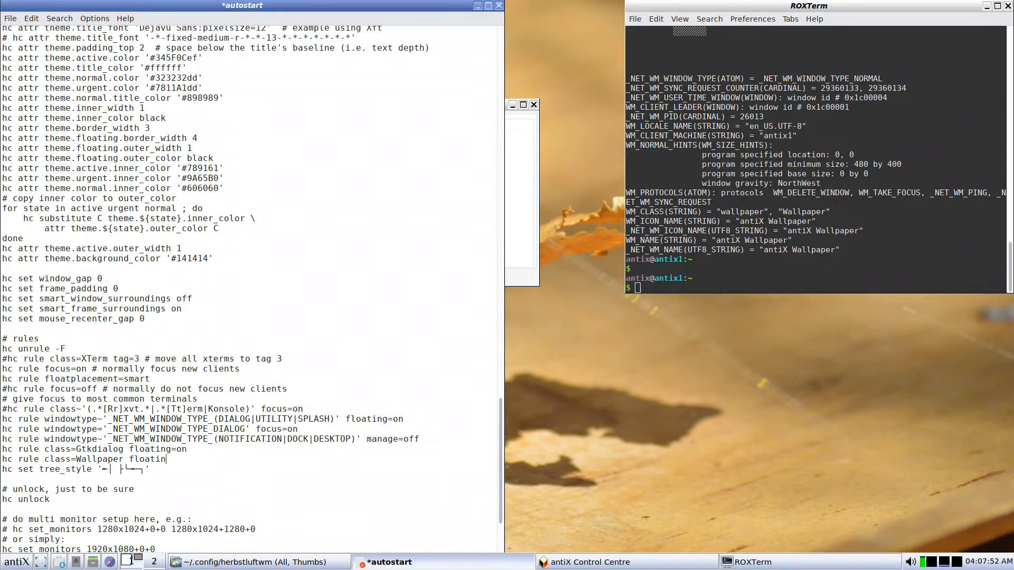
type("g=on")
key("Return")
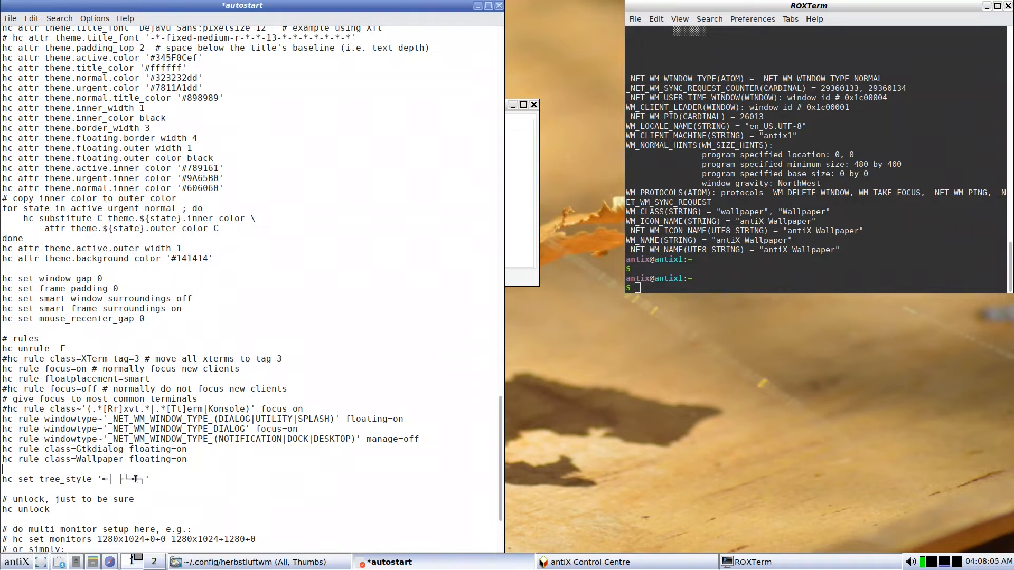
scroll(136, 479, "down", 4)
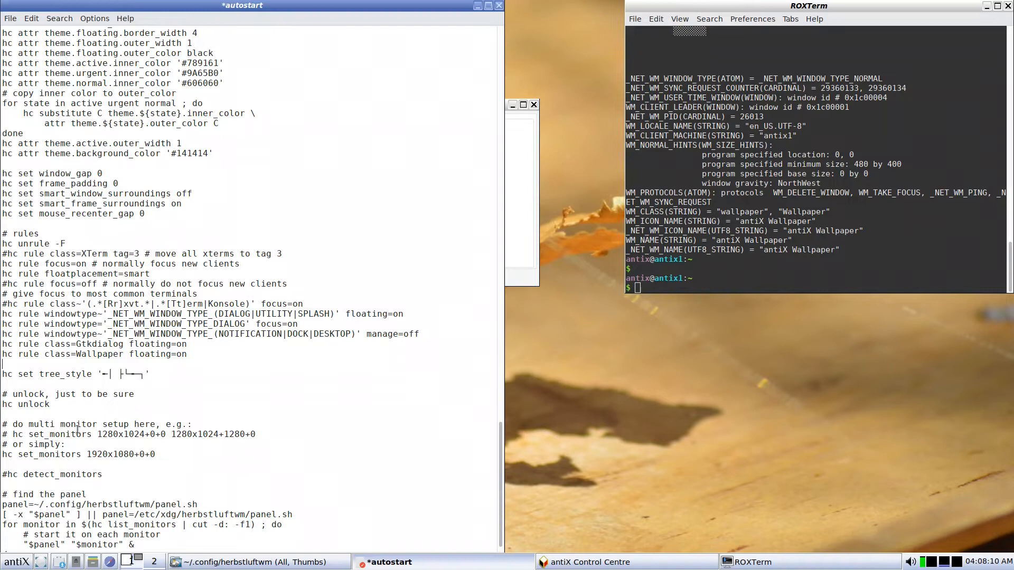
scroll(78, 428, "down", 1)
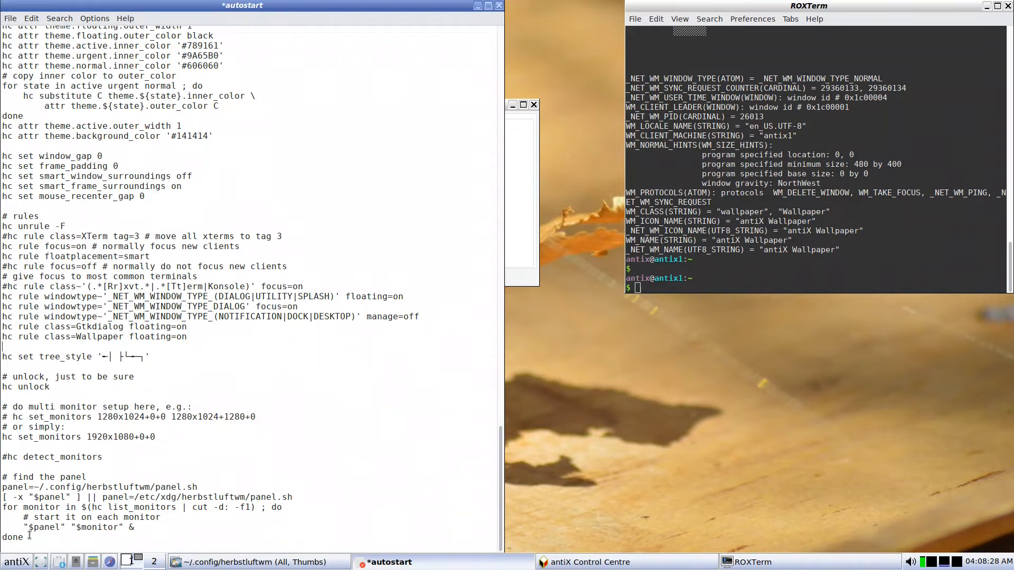
Delete the panel-launching block through 'done' and save autostart.
left_click_drag(29, 536, 2, 487)
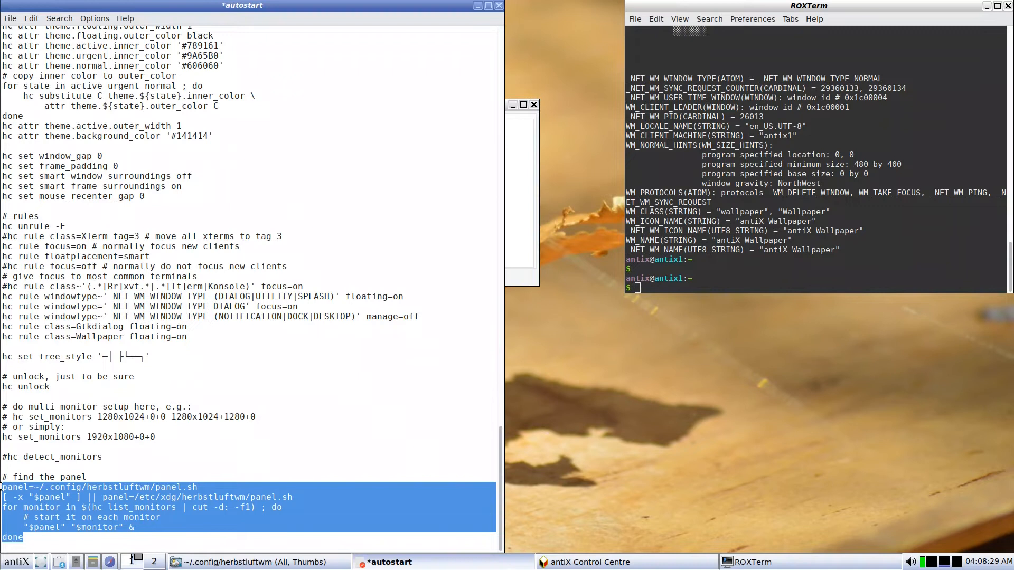
key("Delete")
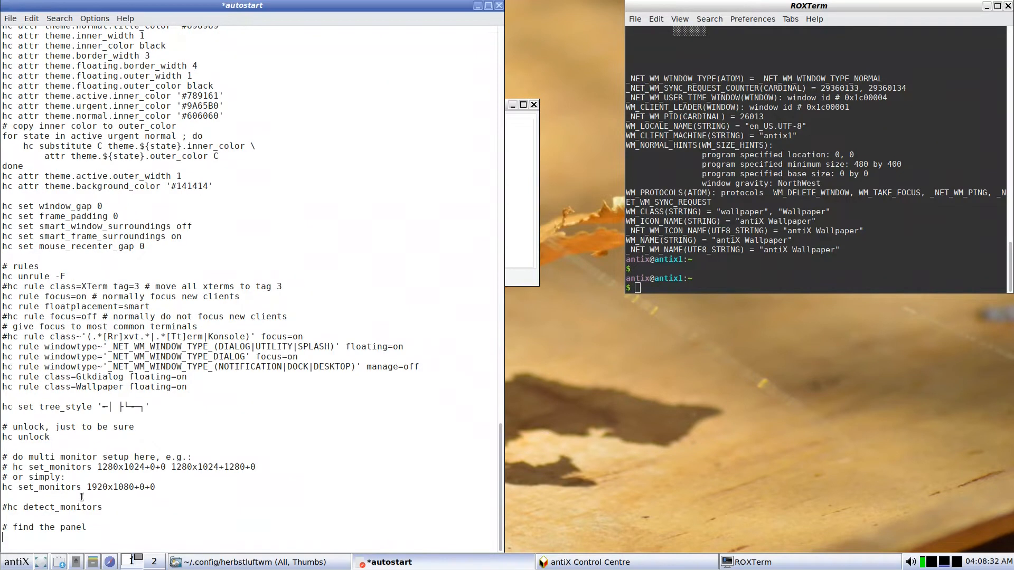
left_click(10, 19)
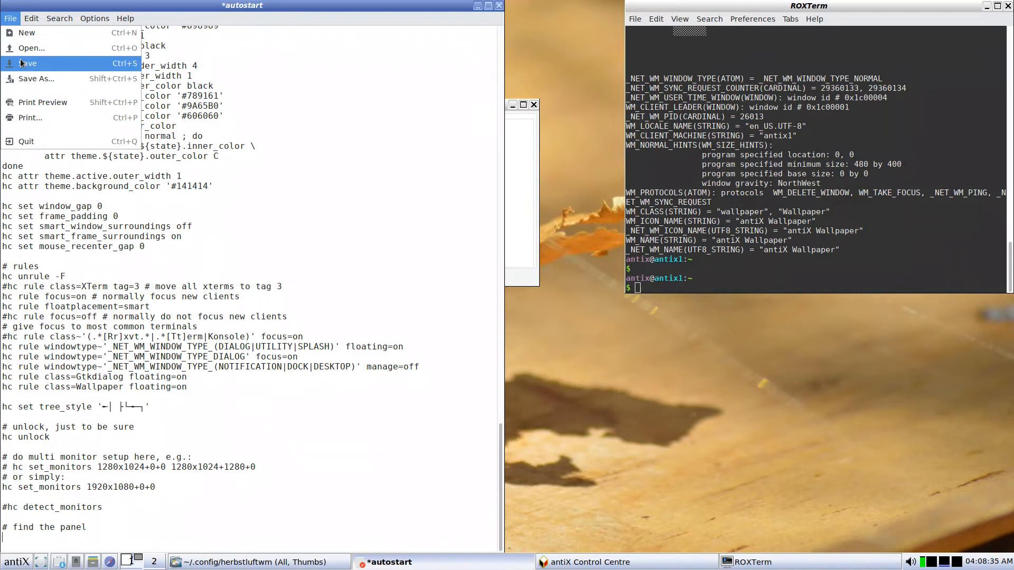
left_click(21, 64)
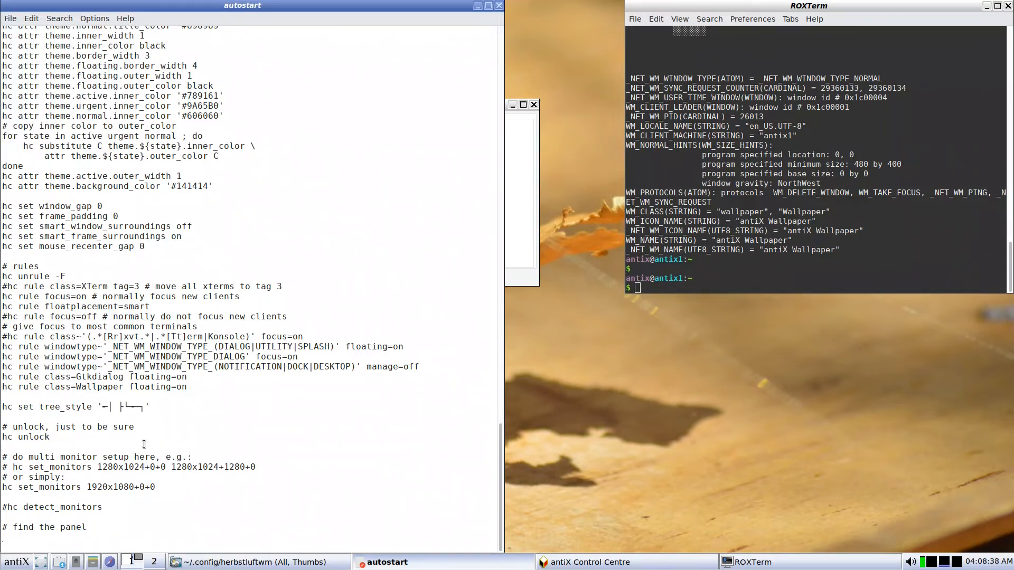
Add a tint2 line under '# find the panel' and save autostart again.
scroll(144, 444, "up", 18)
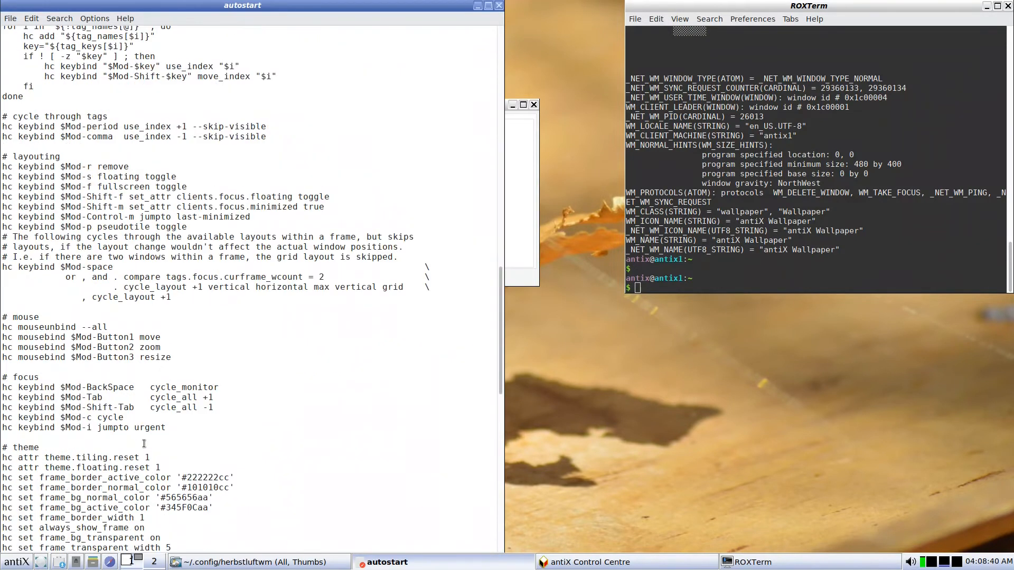
scroll(143, 443, "up", 20)
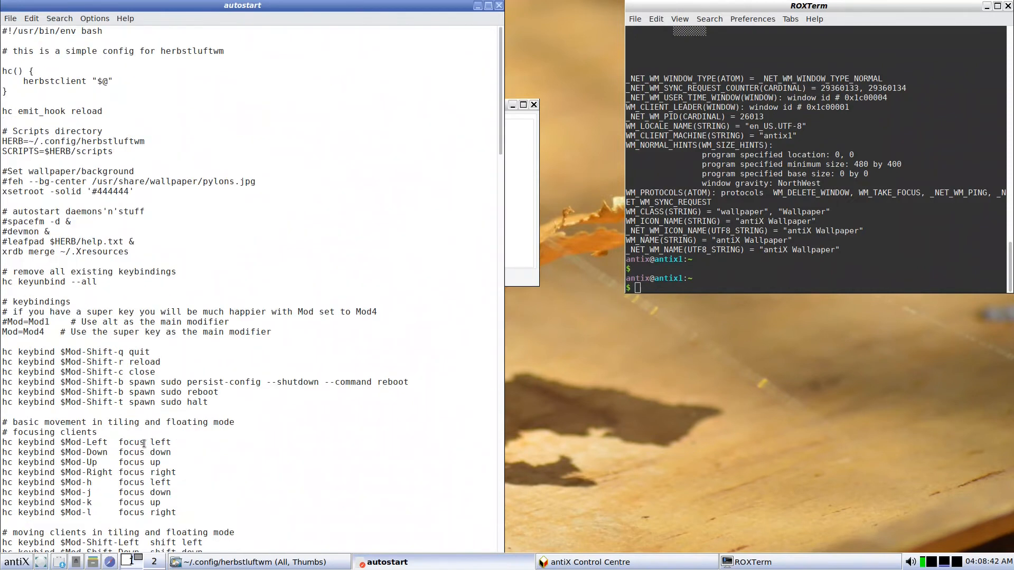
scroll(144, 443, "down", 12)
scroll(148, 449, "down", 20)
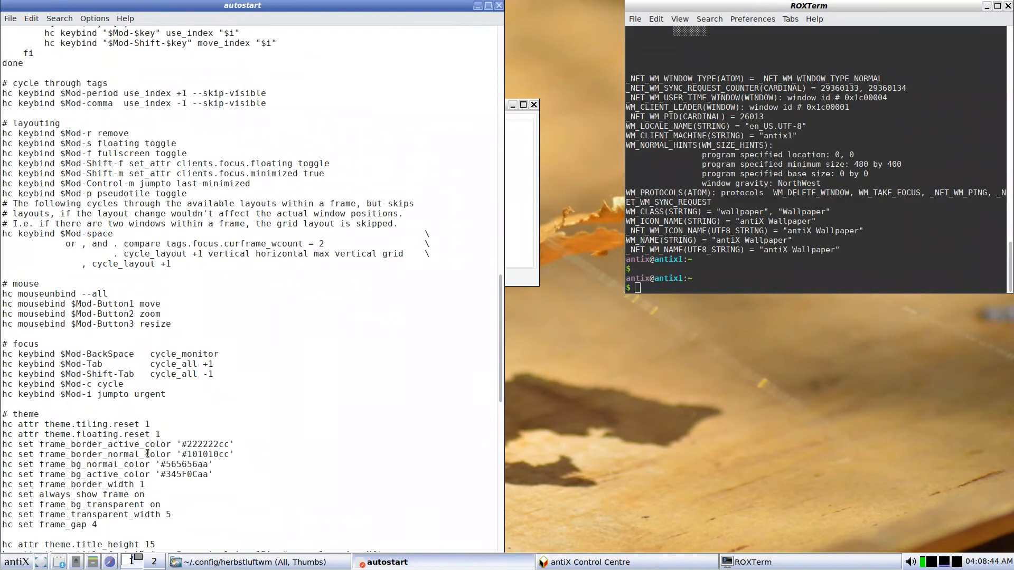
scroll(148, 453, "down", 8)
left_click(32, 536)
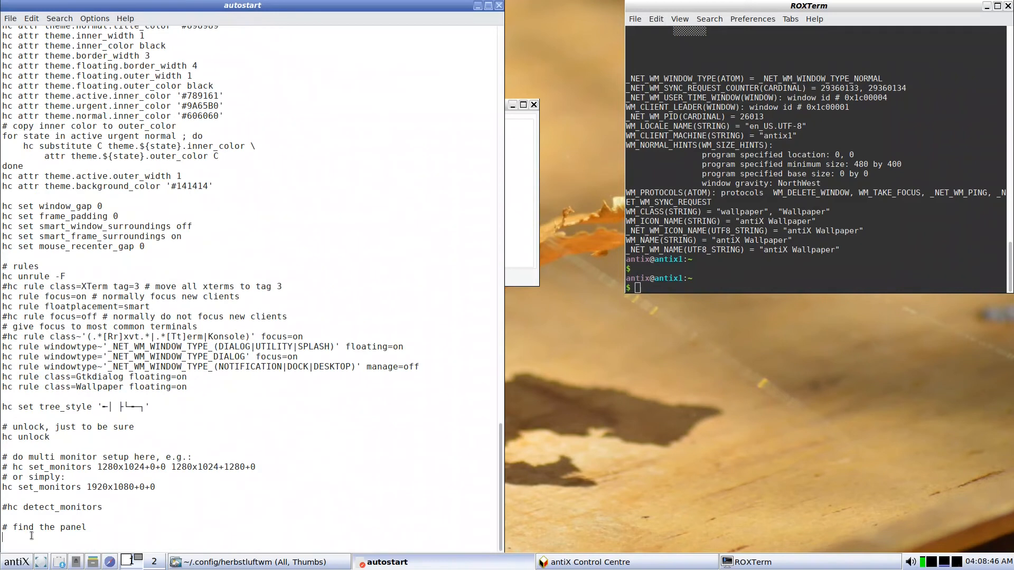
type("tint2")
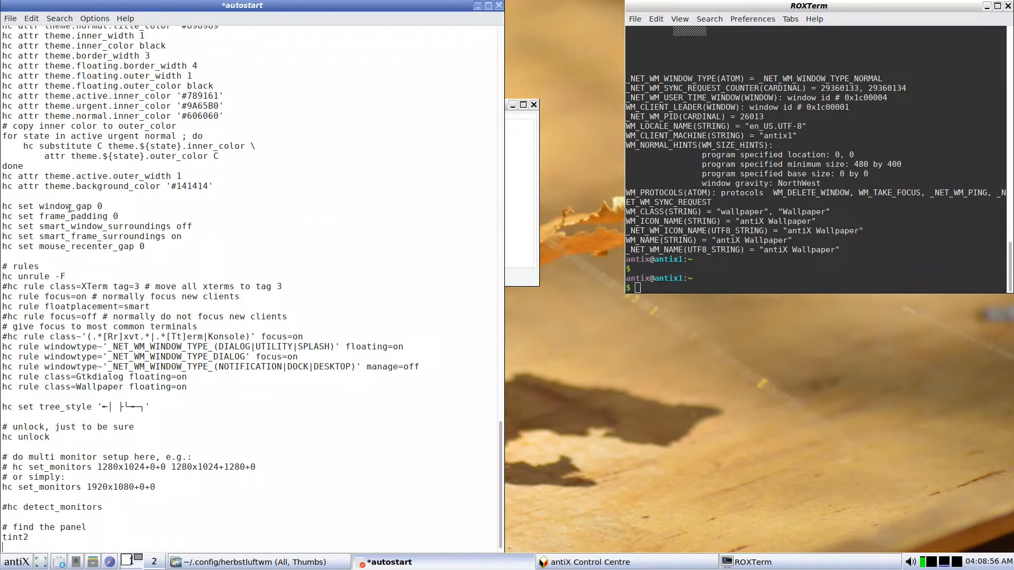
left_click(10, 18)
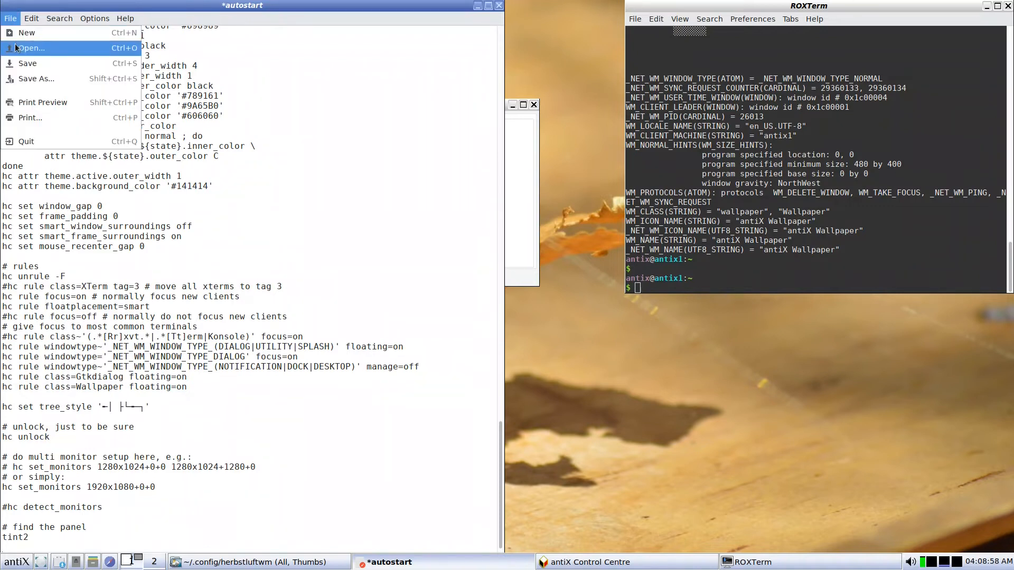
left_click(24, 62)
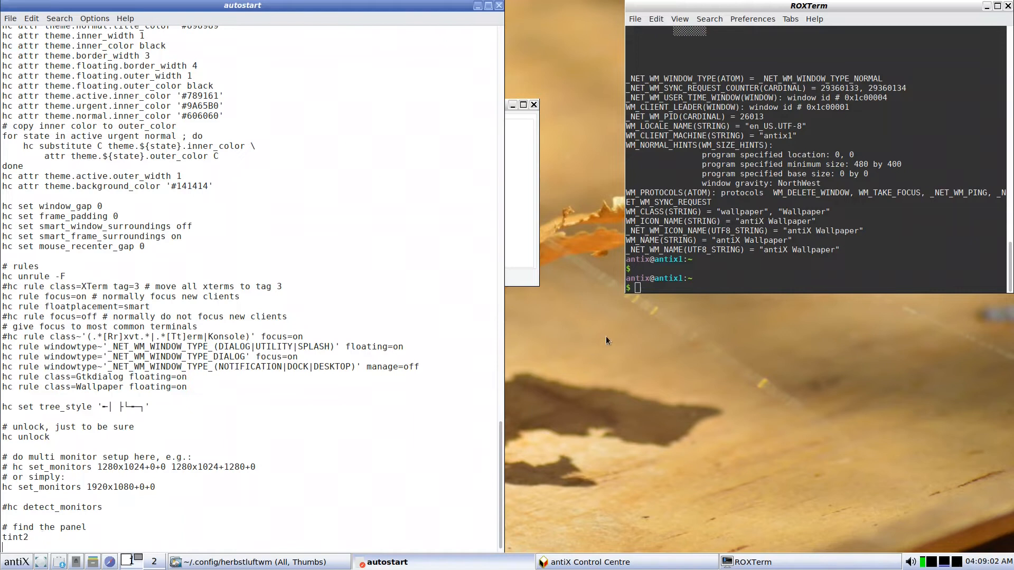
left_click(680, 284)
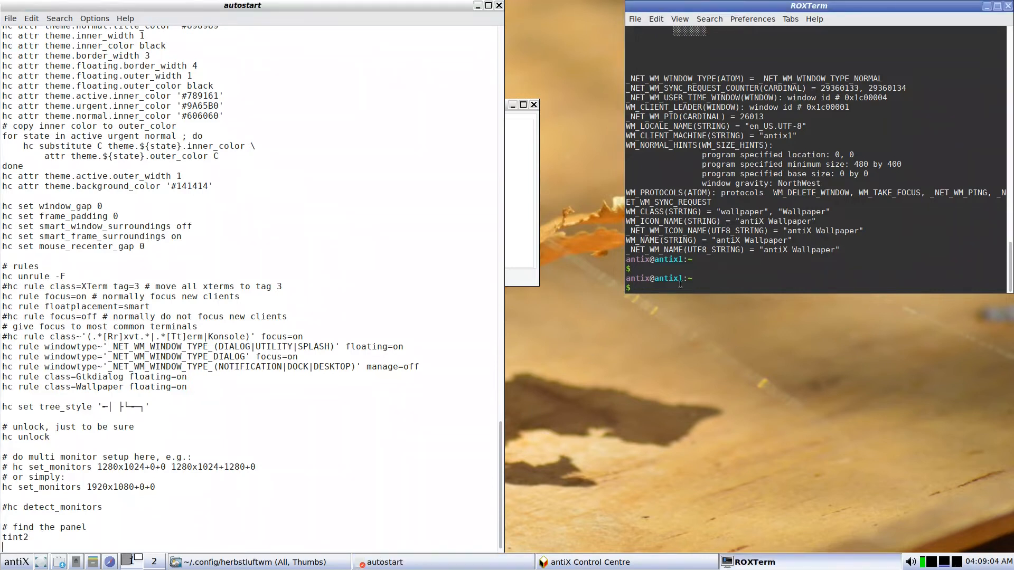
Install tint2 with 'sudo apt install tint2', then test-run tint2 and stop it with Ctrl+C.
type("sudo apt install tint2")
key("Return")
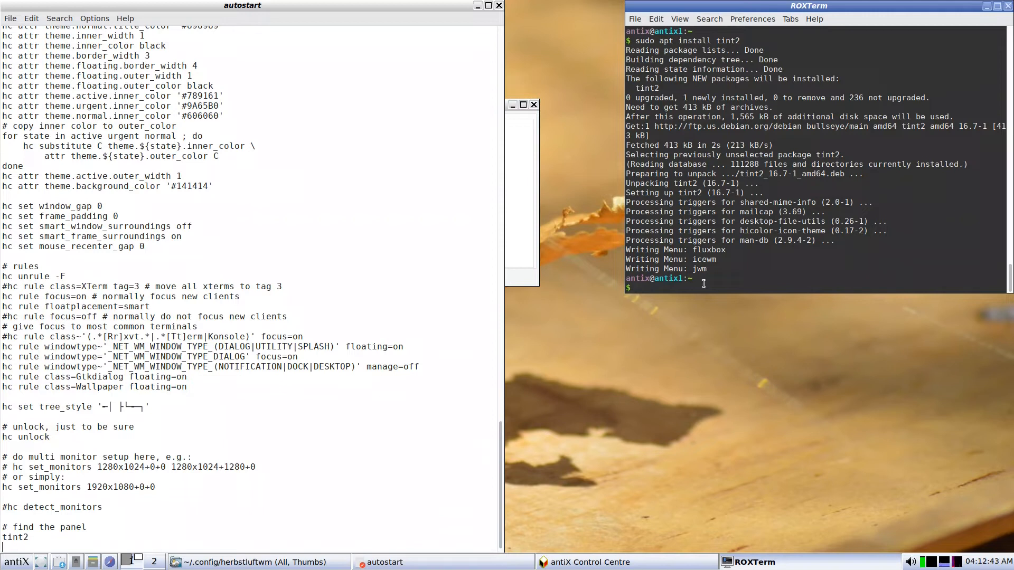
type("tint2")
key("Return")
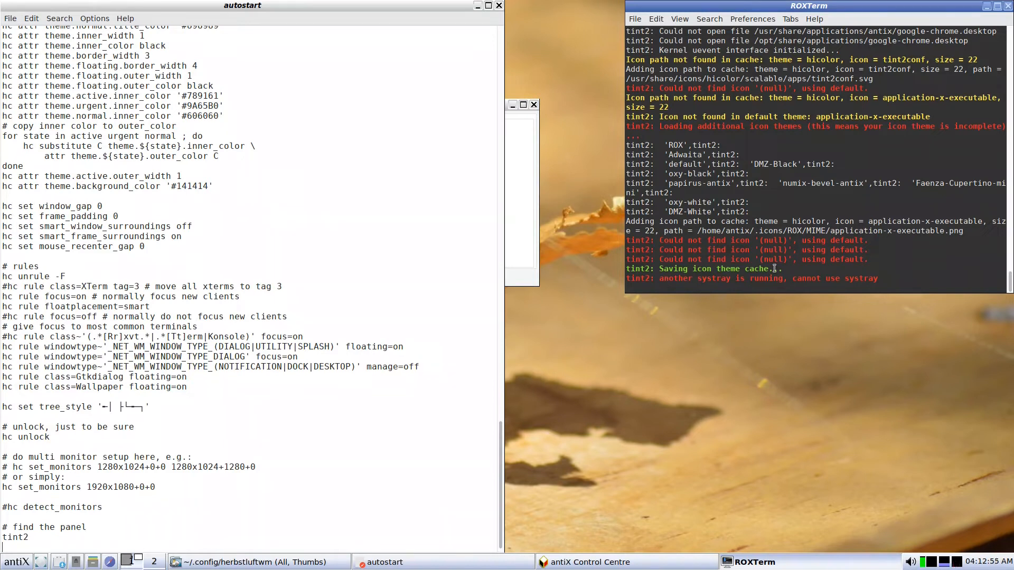
key("ctrl+c")
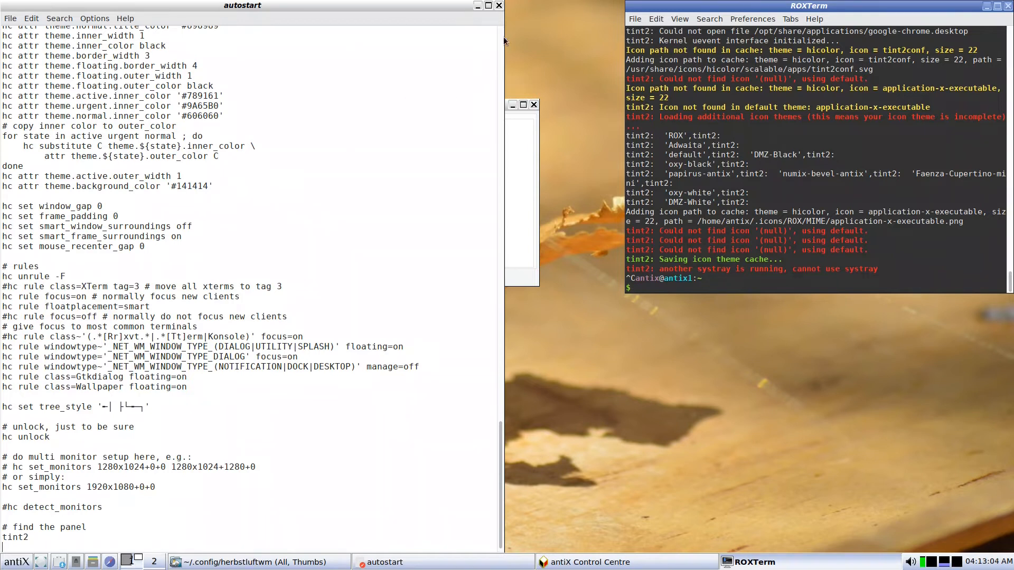
Close the Leafpad, Control Centre, file manager and terminal windows.
left_click(498, 5)
left_click(533, 104)
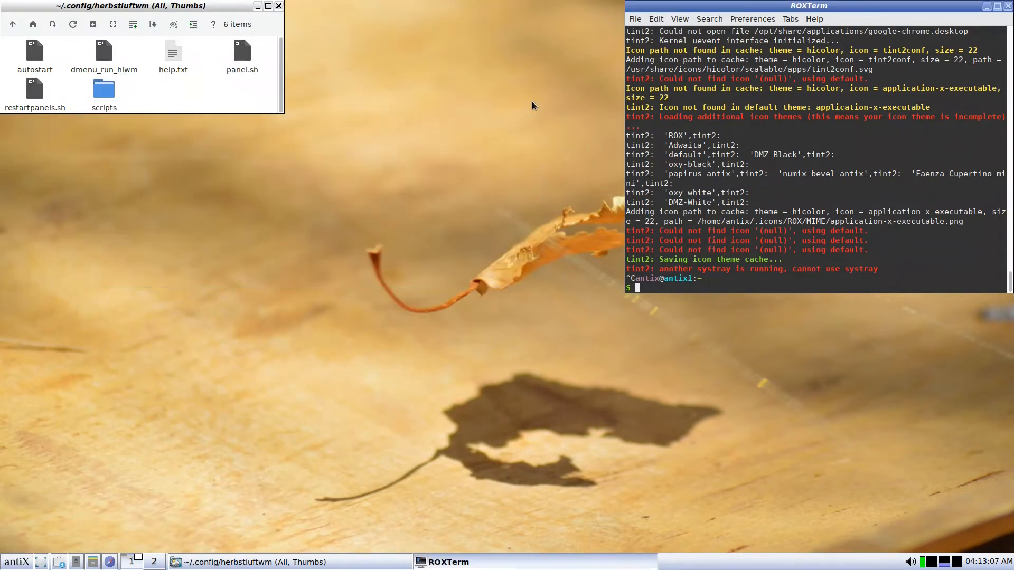
left_click(280, 5)
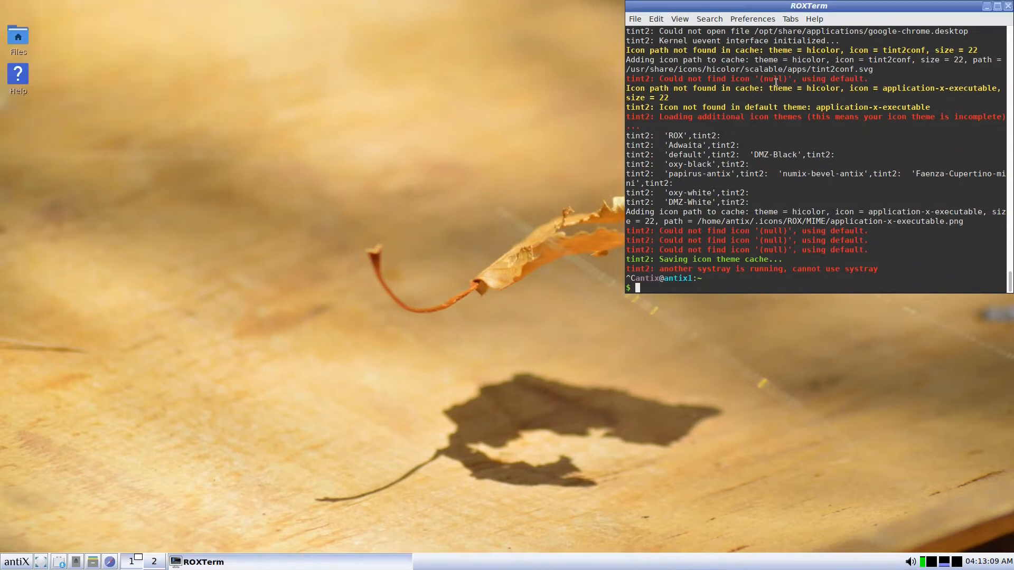
left_click(1009, 7)
Log out of the IceWM session from the antiX menu.
left_click(27, 564)
left_click(37, 546)
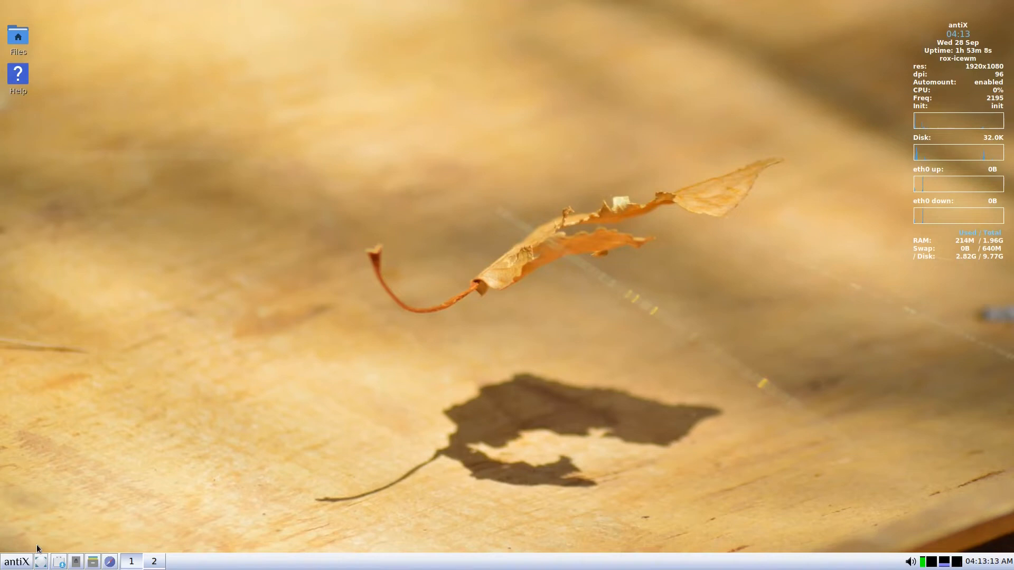
left_click(575, 245)
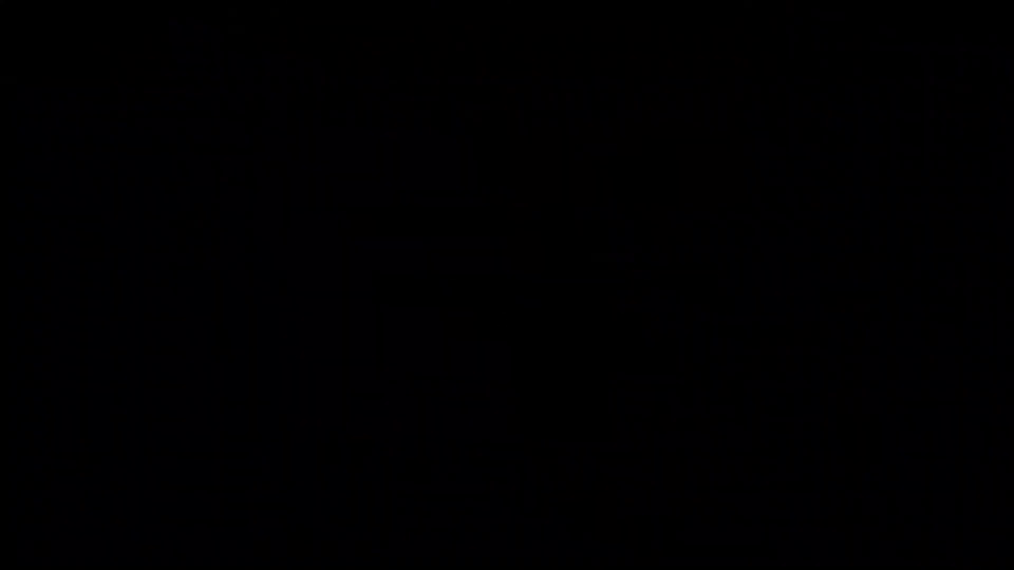
Enter the login credentials, switch Sessiontype to herbstluftwm with F1, and sign in.
type("an")
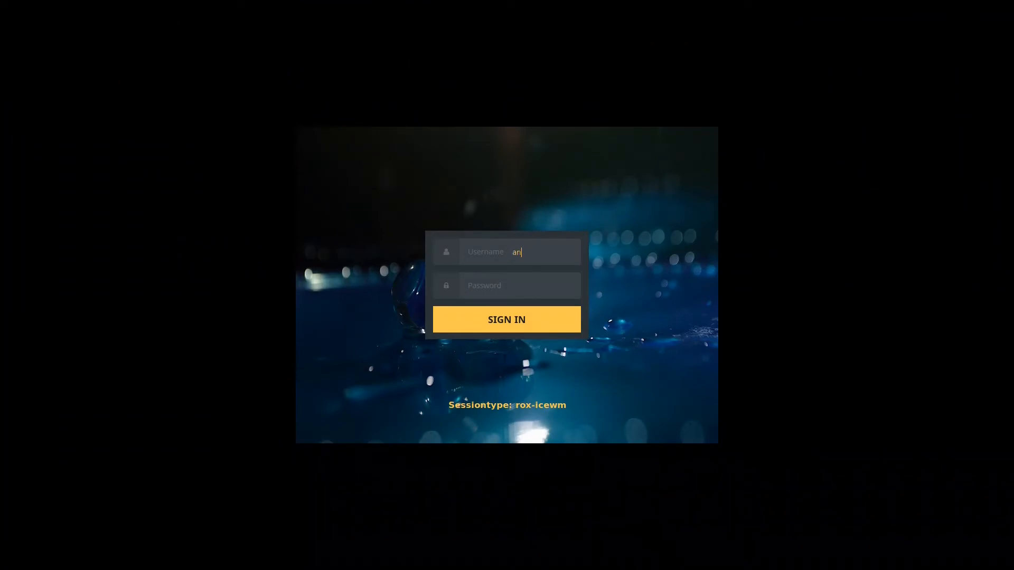
type("tix")
type("*")
key("F1")
key("F1")
key("F1")
key("F1")
key("F1")
key("F1")
key("F1")
key("F1")
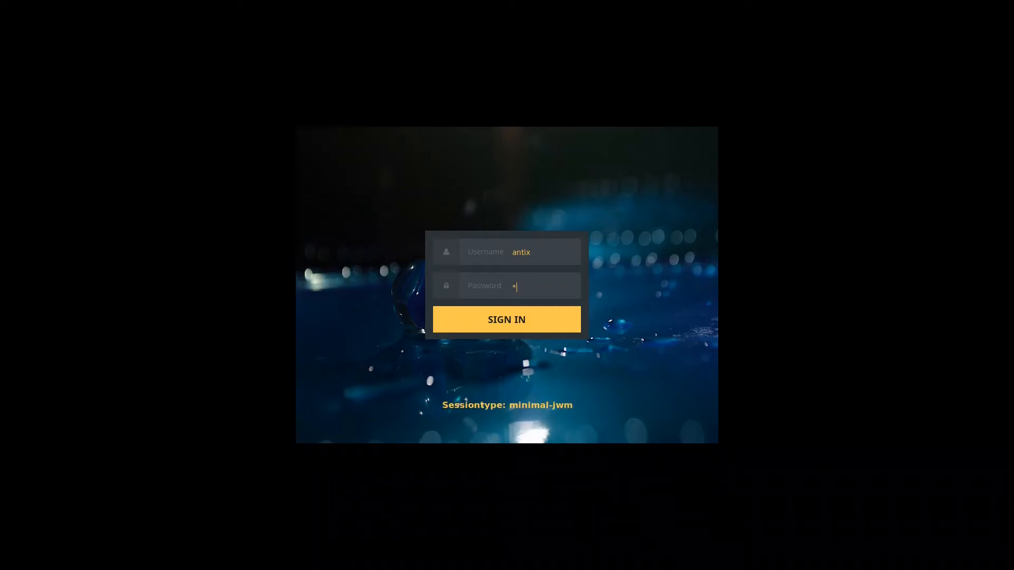
key("F1")
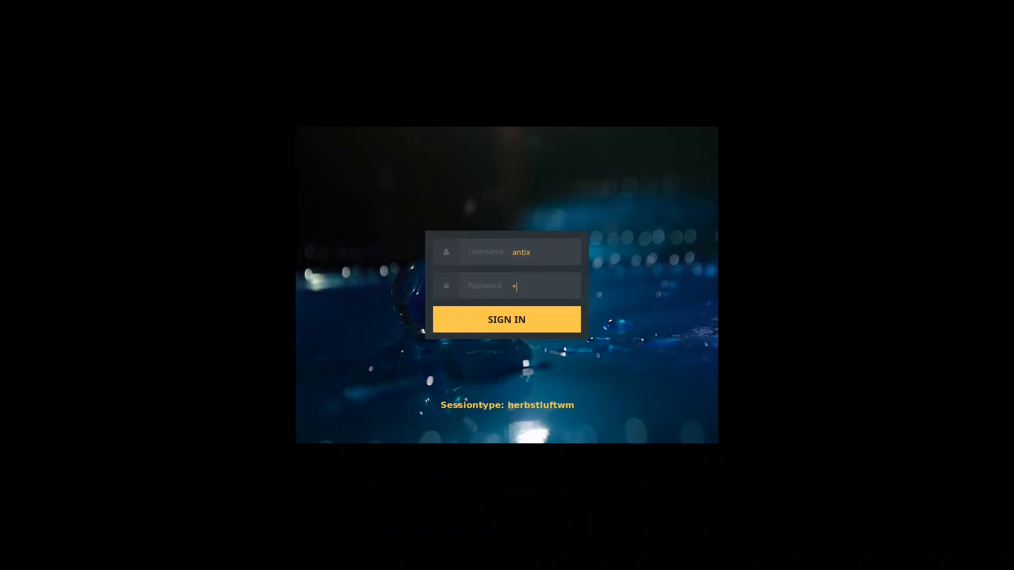
key("Return")
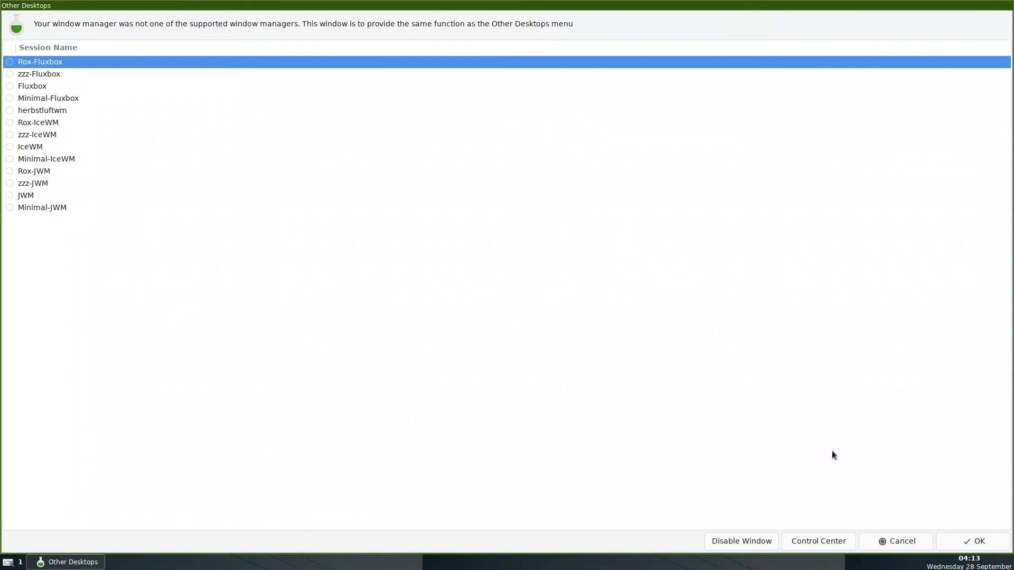
Close the Other Desktops session list and launch the tint2 panel settings.
left_click(897, 541)
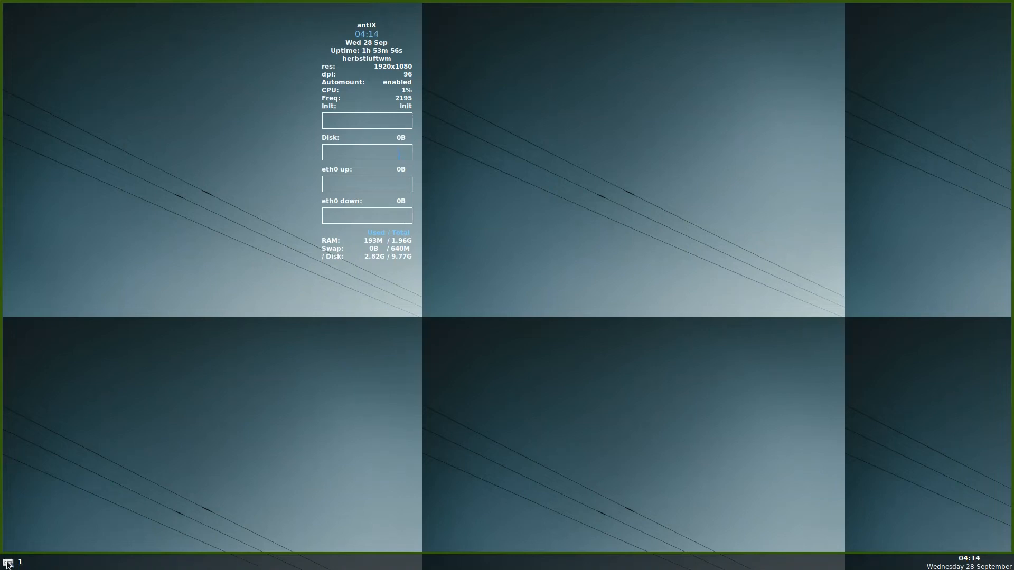
left_click(7, 563)
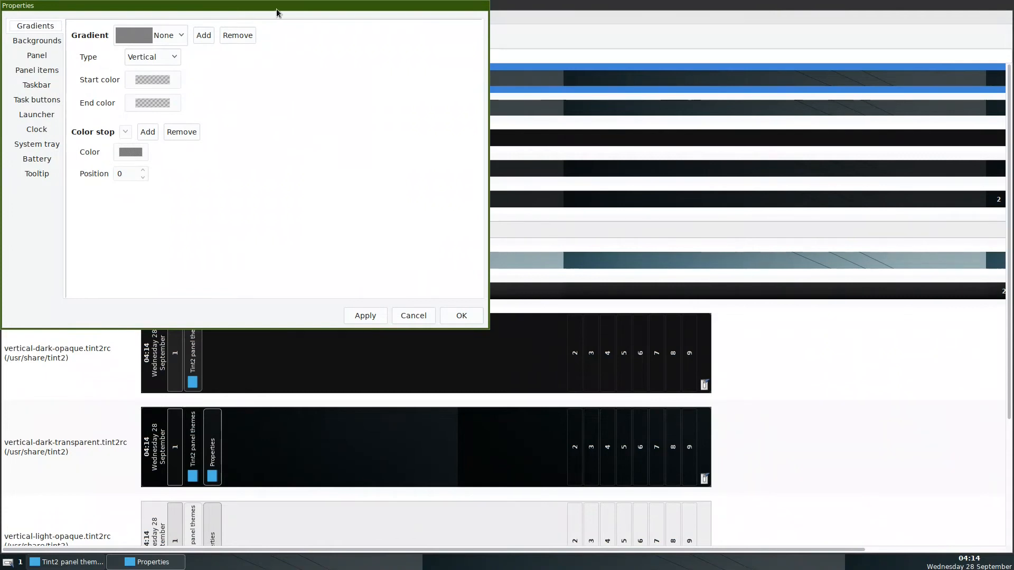
Centre the Properties window and browse its panel, items, taskbar and launcher pages.
left_click_drag(277, 8, 418, 77)
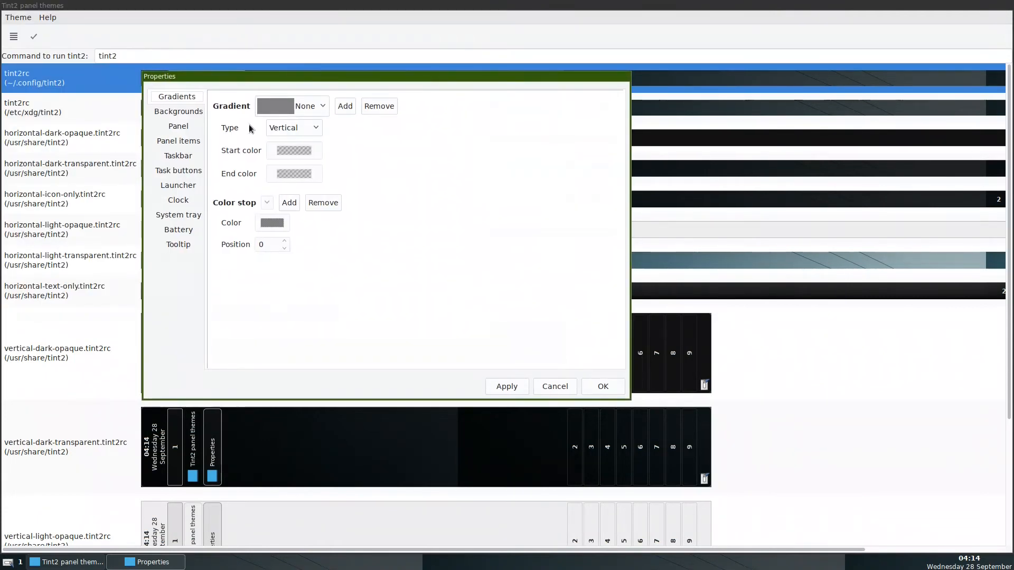
left_click(178, 111)
left_click(180, 127)
left_click(177, 141)
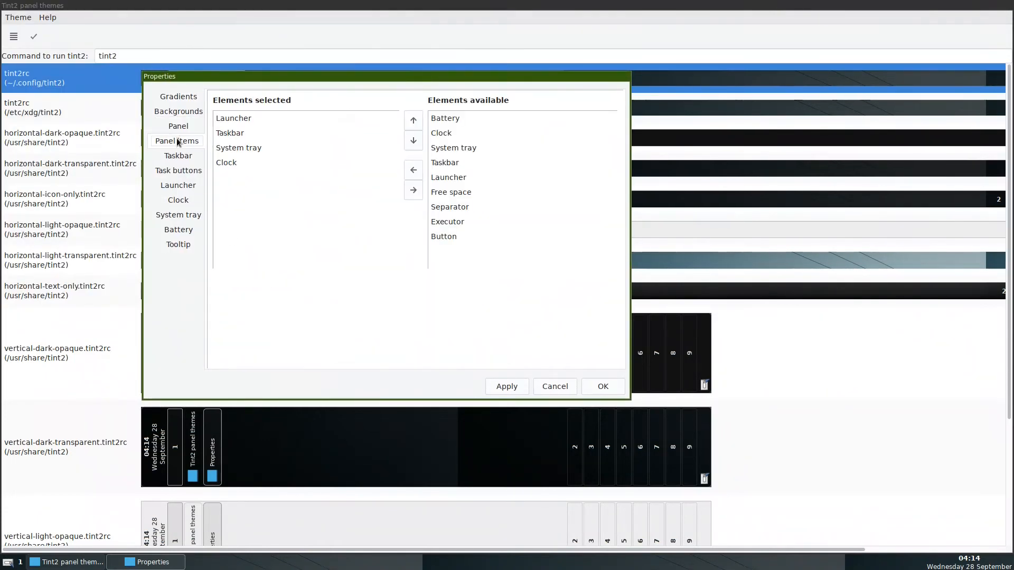
left_click(178, 156)
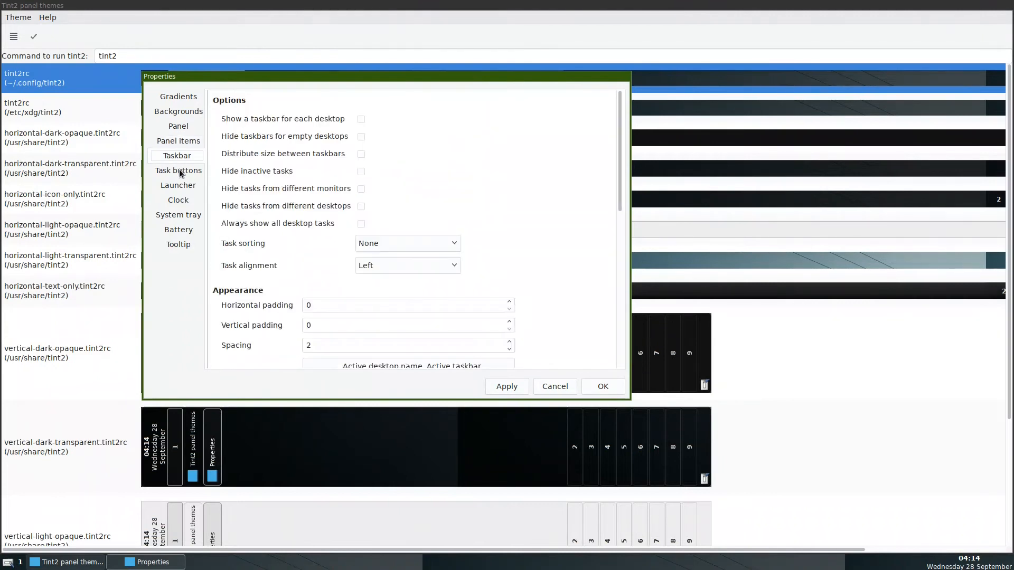
left_click(174, 185)
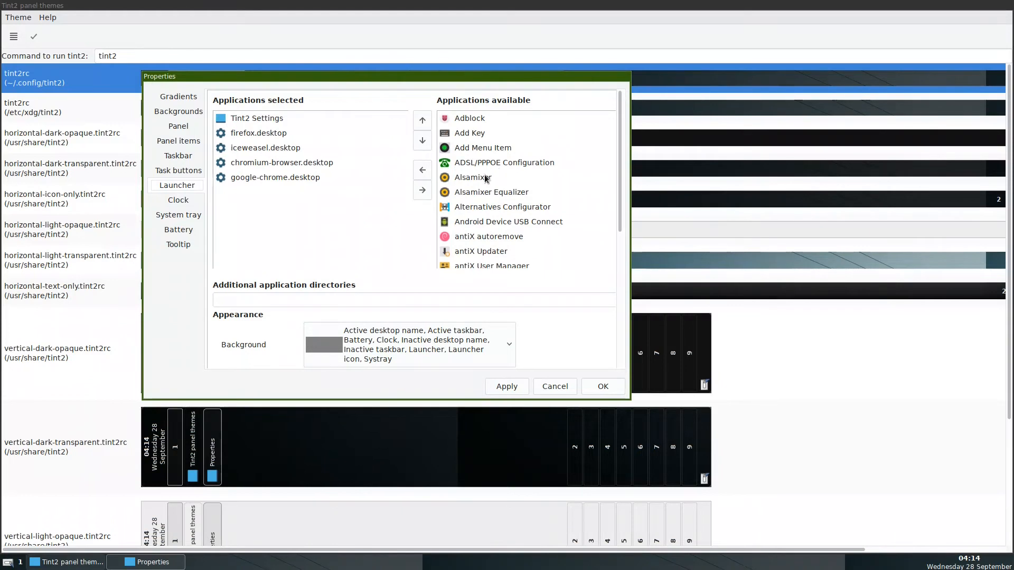
Add Control Centre, ROXTerm and zzzFM to the panel launcher.
scroll(484, 178, "down", 3)
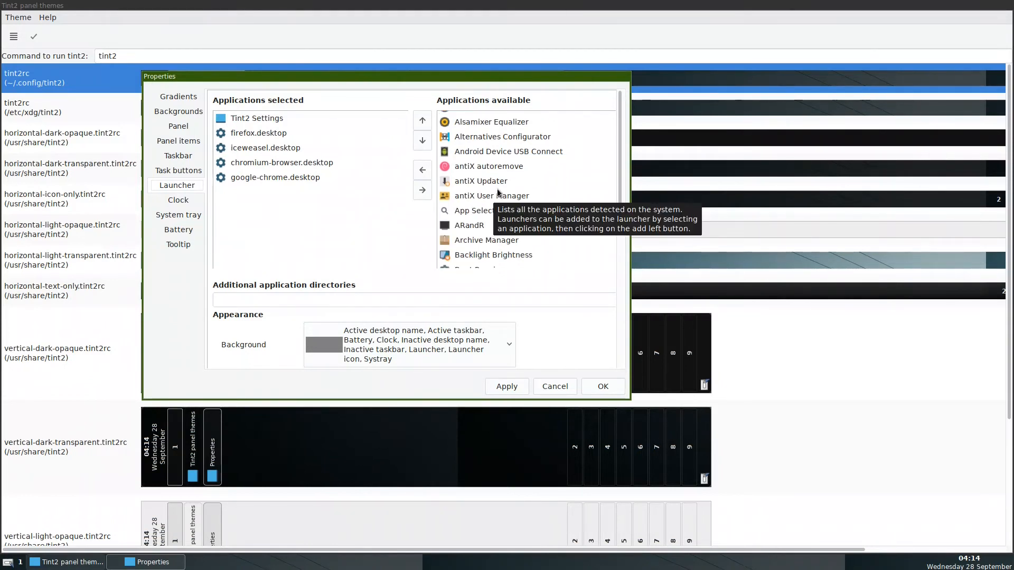
scroll(497, 192, "down", 4)
scroll(497, 191, "down", 4)
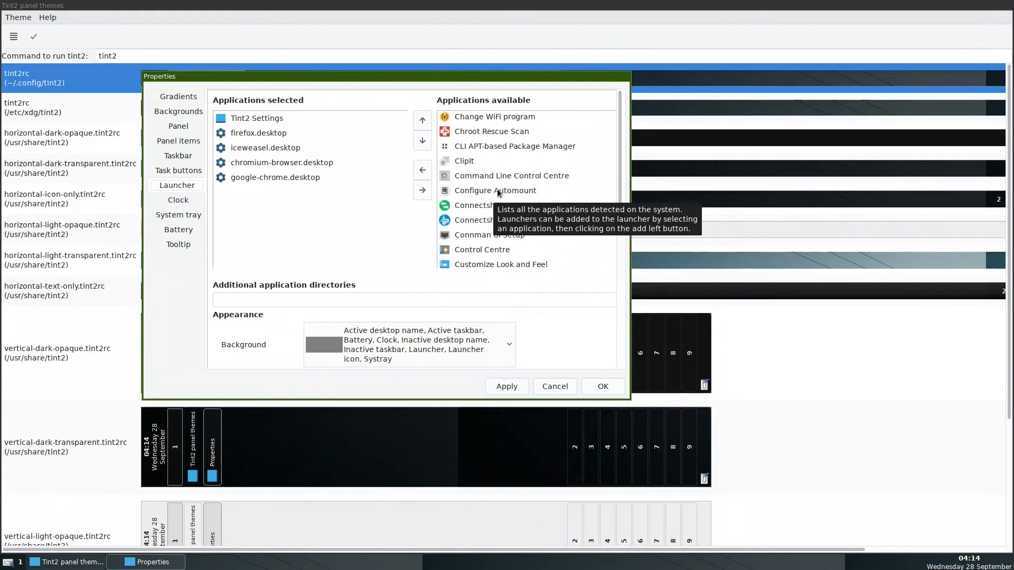
left_click(481, 249)
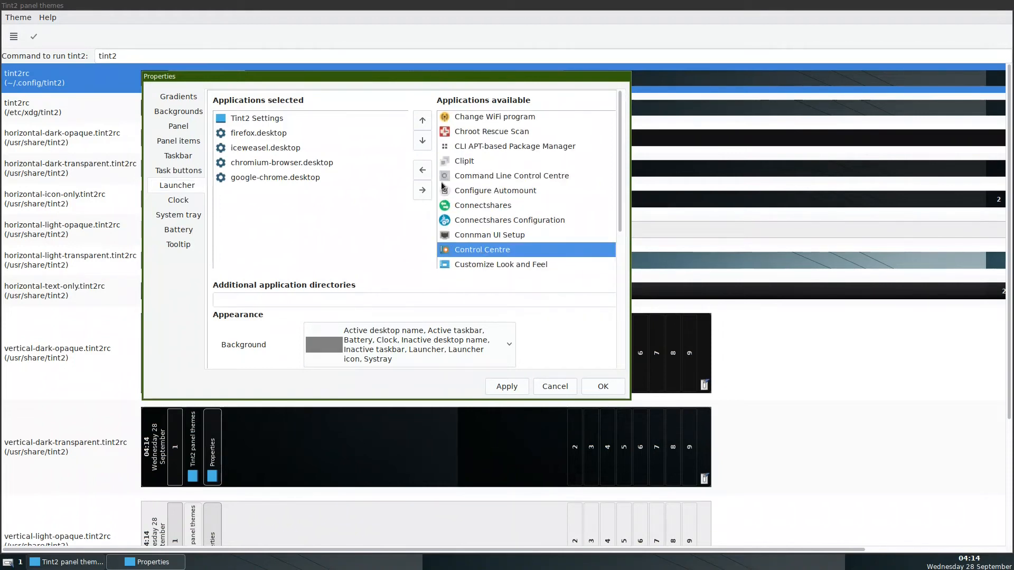
left_click(422, 170)
scroll(528, 195, "down", 3)
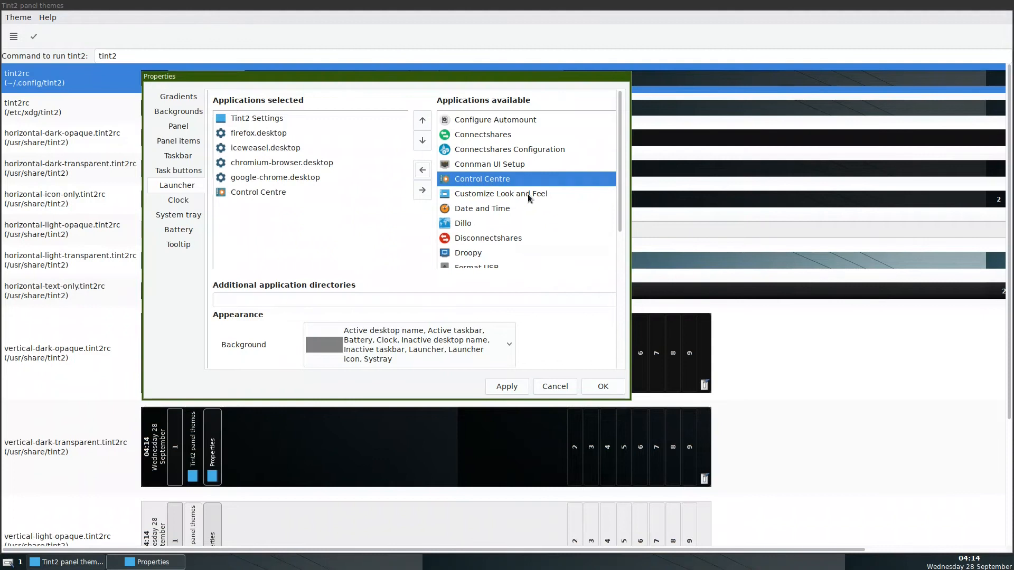
scroll(527, 194, "down", 3)
scroll(514, 193, "down", 5)
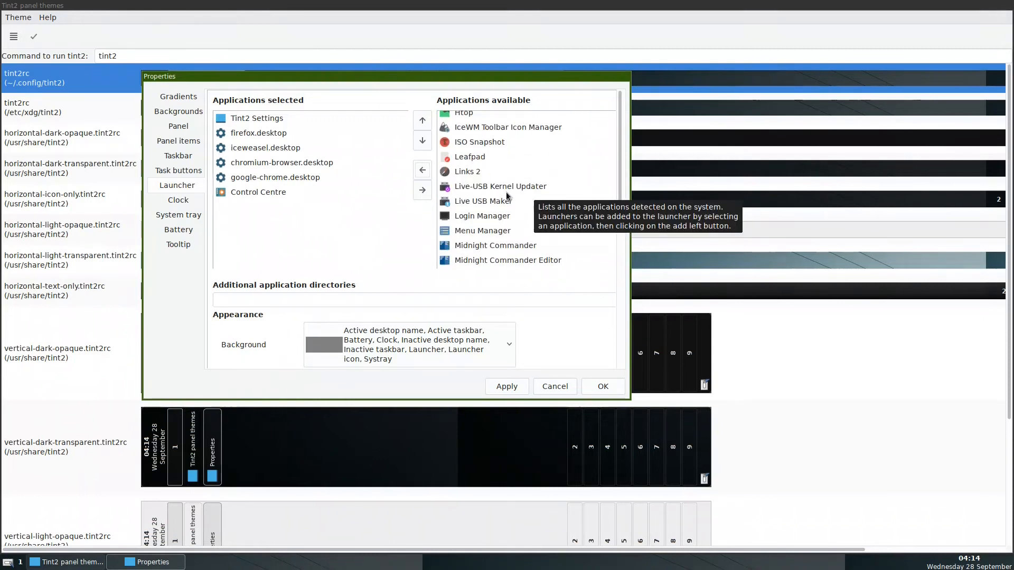
scroll(505, 193, "down", 2)
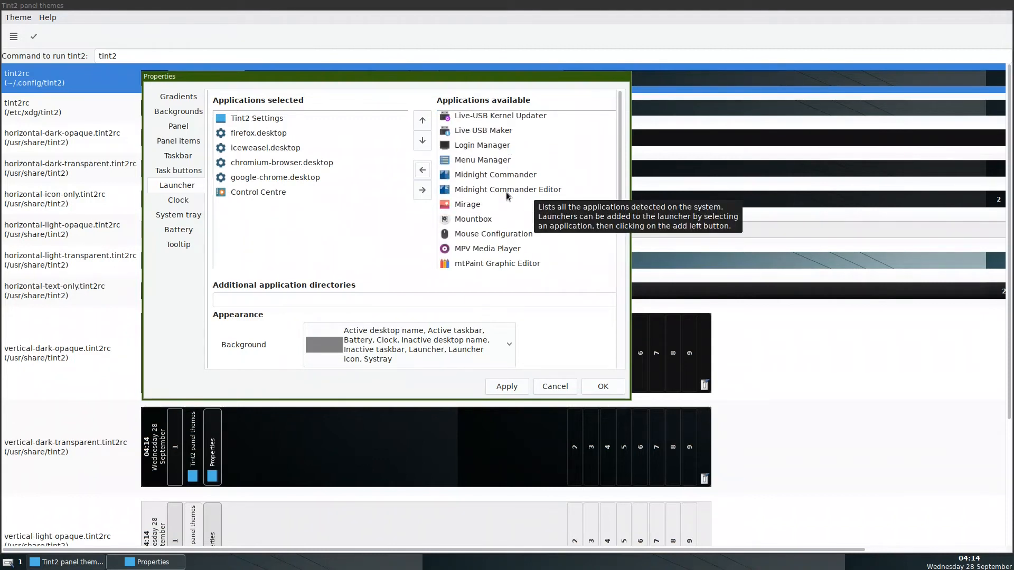
scroll(505, 191, "down", 8)
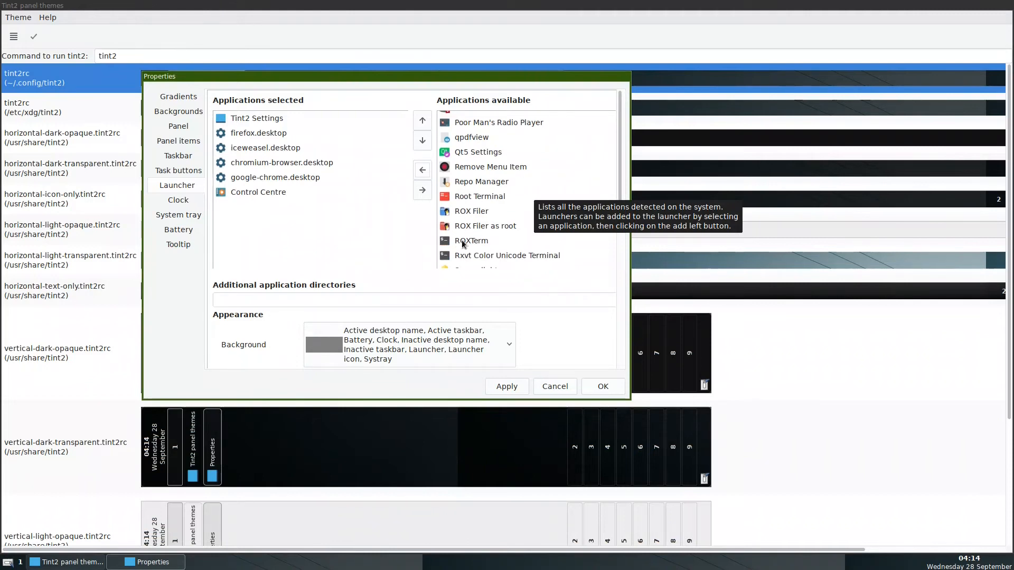
double_click(462, 243)
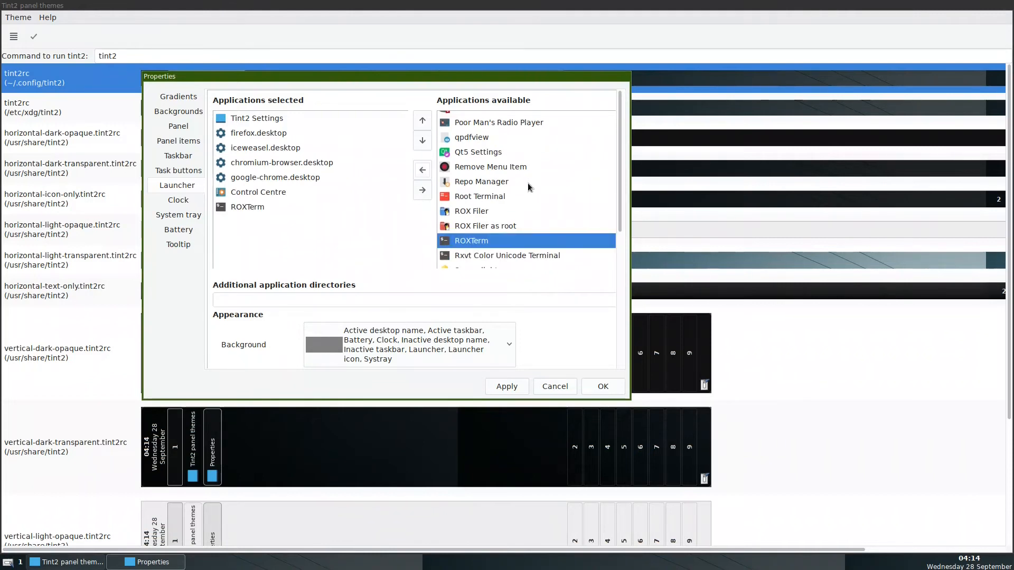
scroll(527, 184, "down", 10)
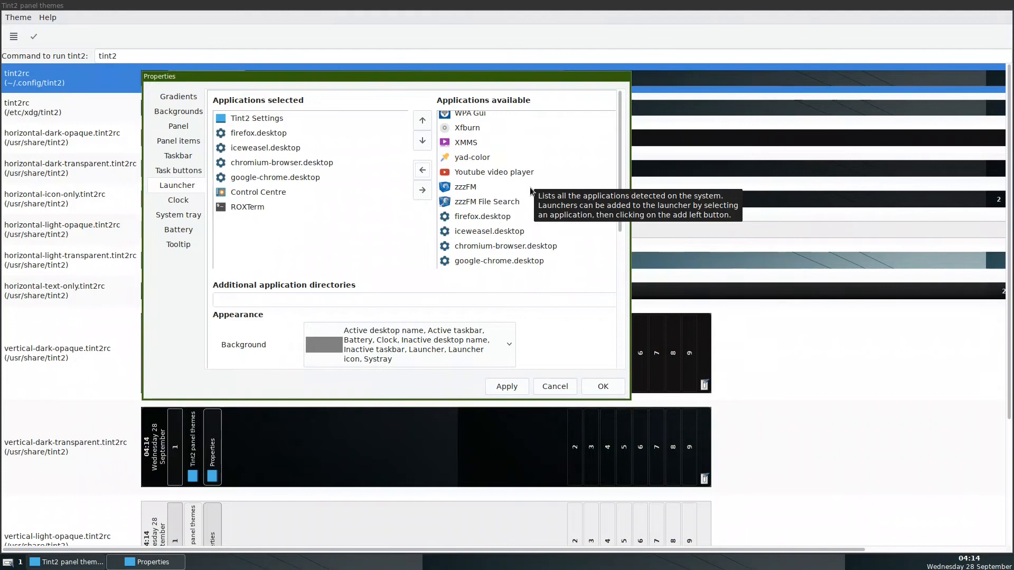
left_click(530, 187)
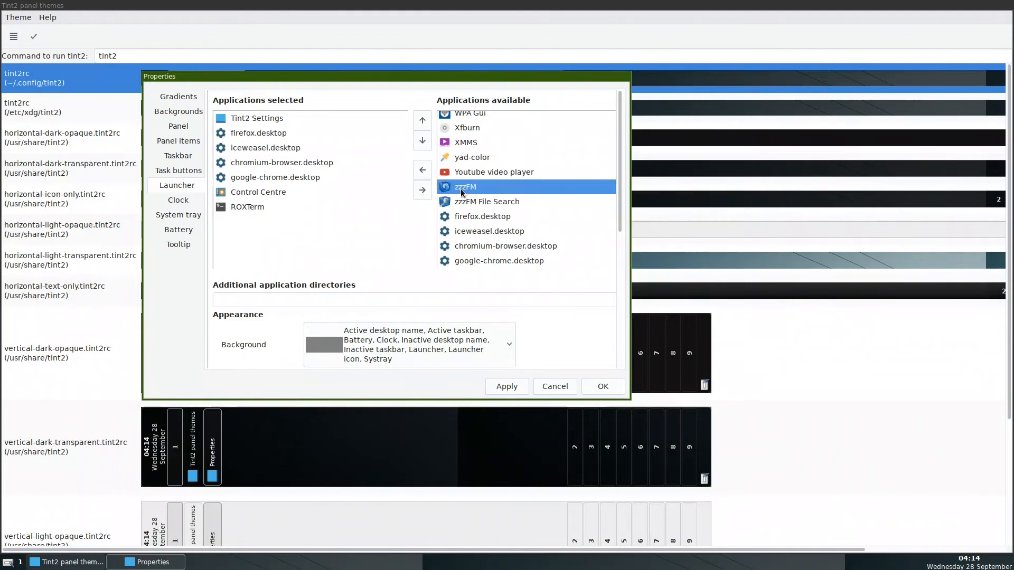
left_click(422, 170)
Apply and confirm the launcher changes, then minimize the Tint2 panel themes window.
scroll(516, 190, "up", 3)
scroll(515, 189, "up", 1)
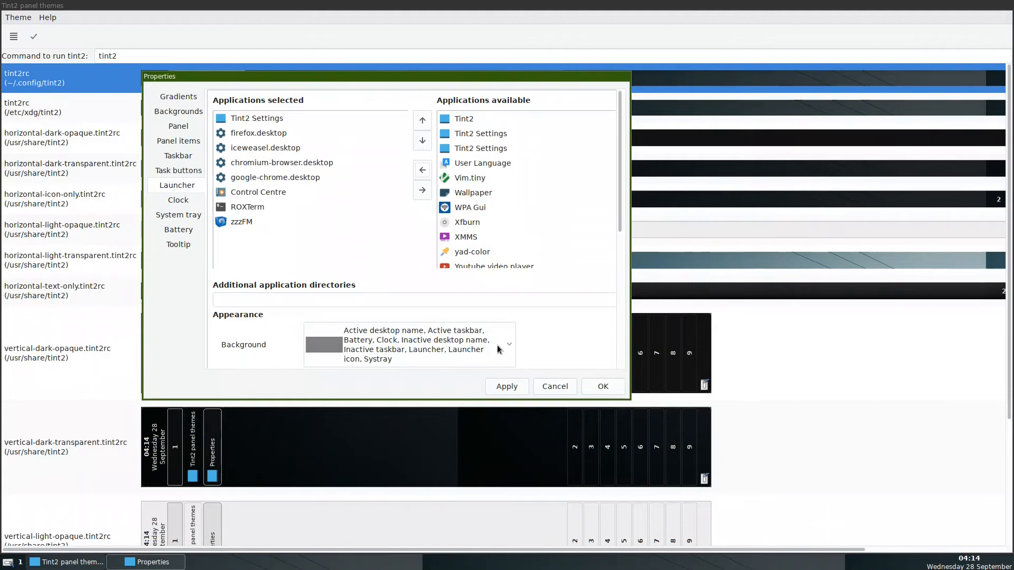
left_click(504, 387)
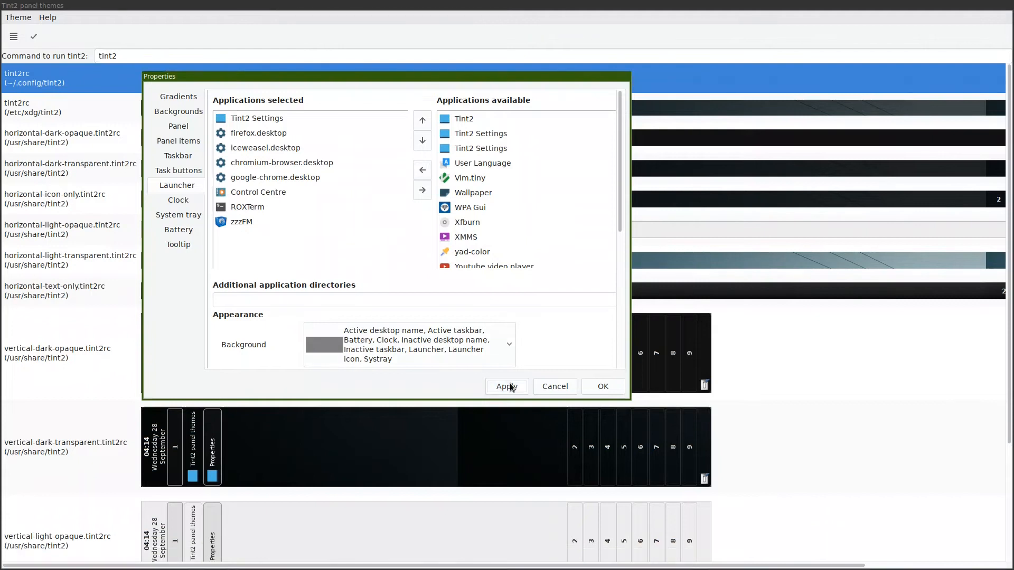
left_click(603, 387)
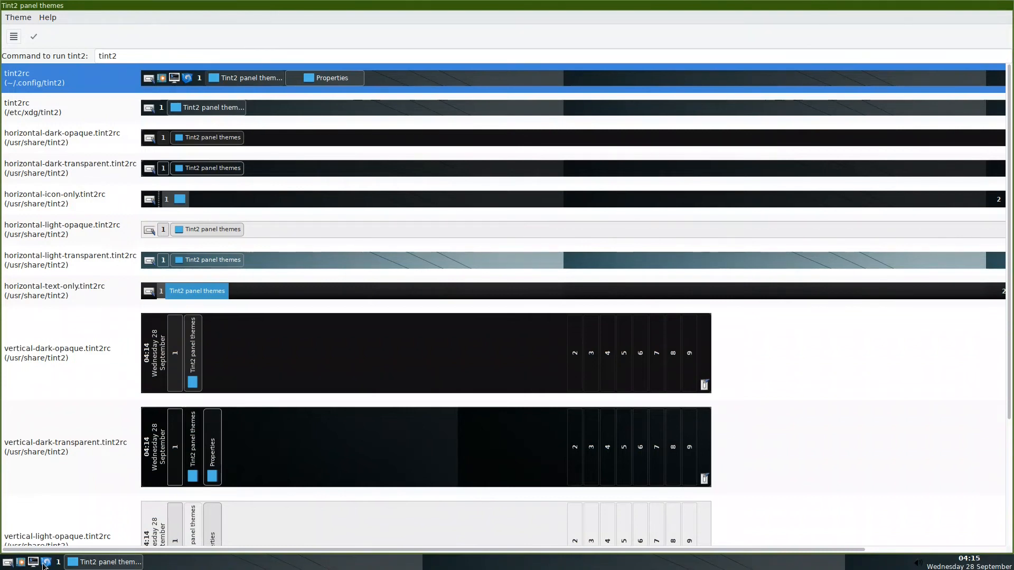
left_click(120, 563)
left_click(46, 564)
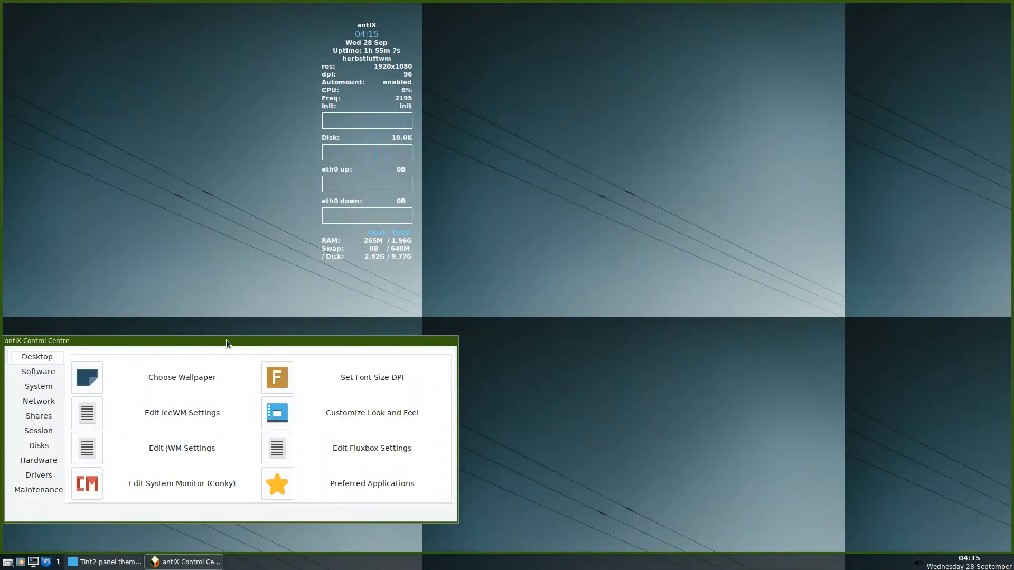
Set the wallpaper to one scaled image, then close the wallpaper chooser and Control Centre.
left_click_drag(297, 338, 541, 224)
left_click(407, 264)
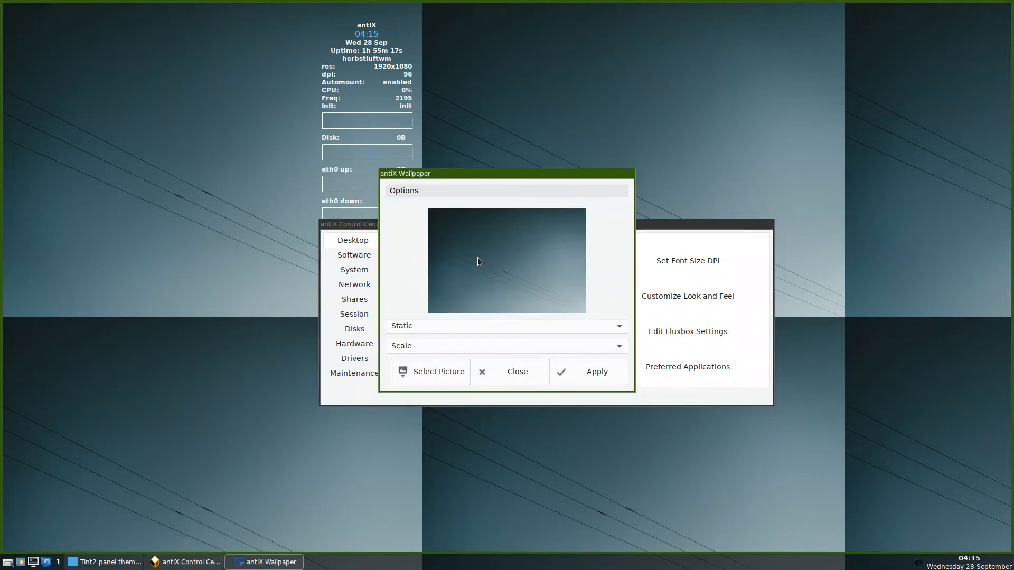
left_click(583, 369)
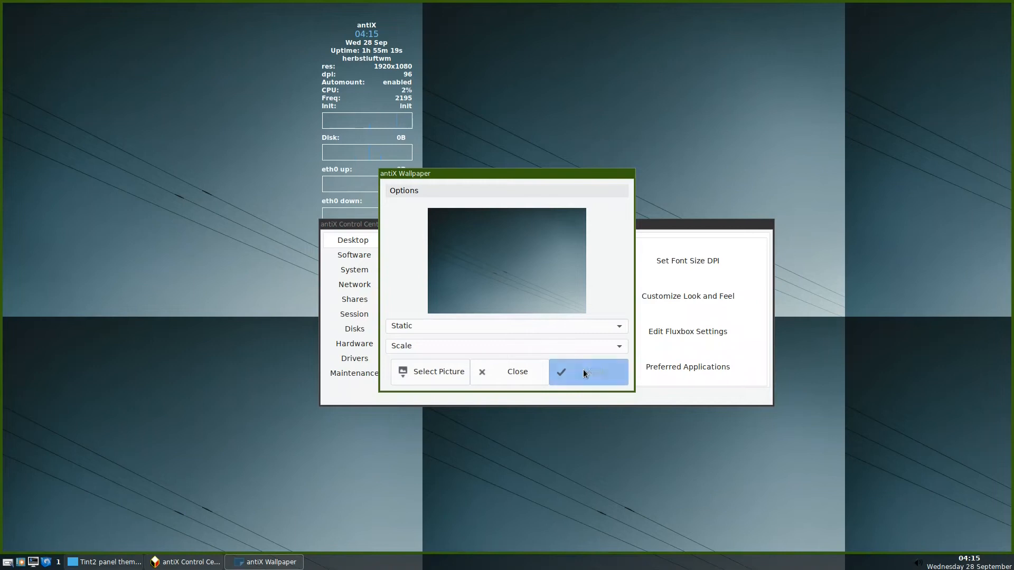
left_click(511, 373)
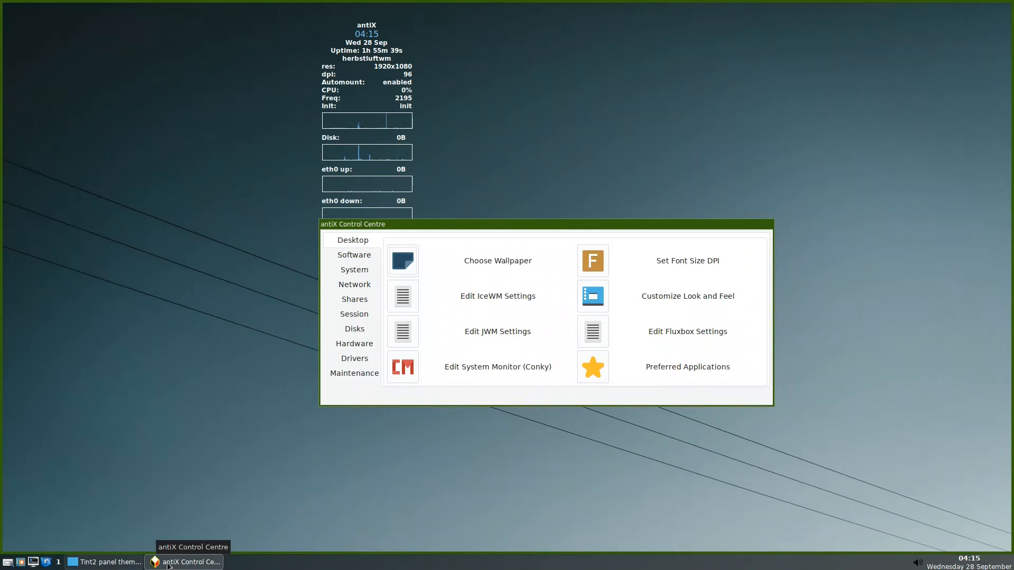
right_click(190, 563)
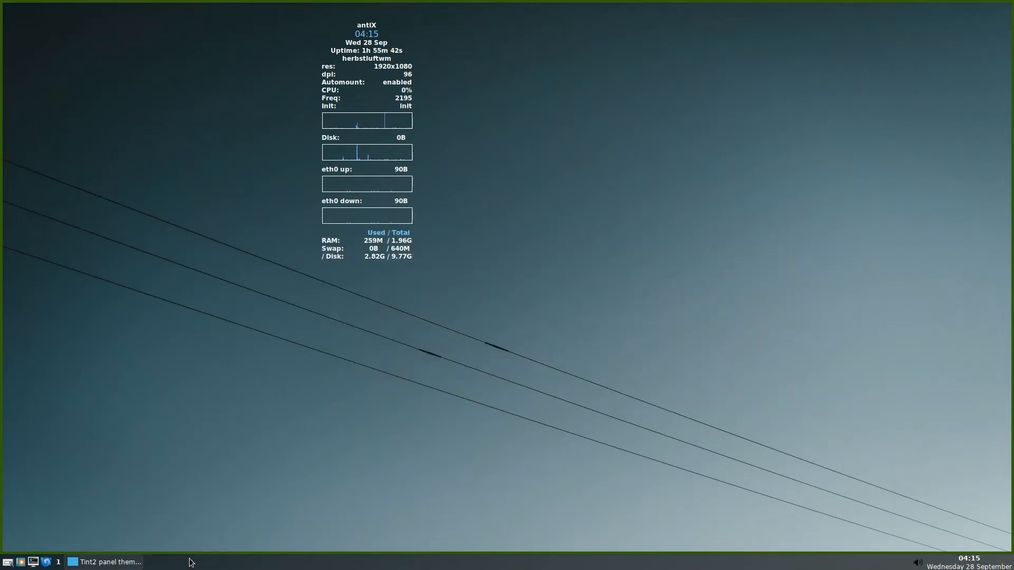
Launch two ROXTerm windows side by side, typing 2 in the right one and 1 in the left.
left_click(33, 562)
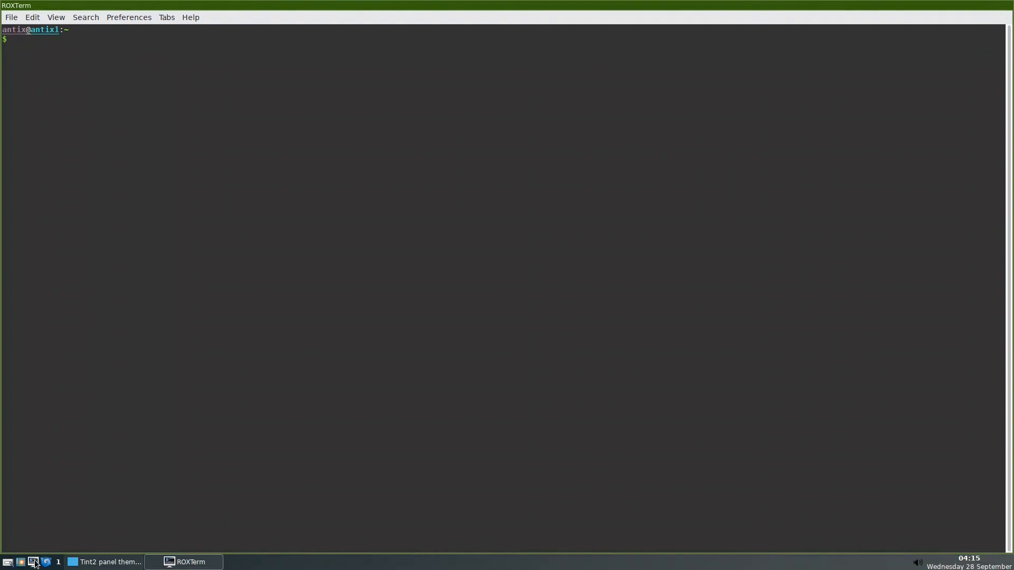
left_click(34, 563)
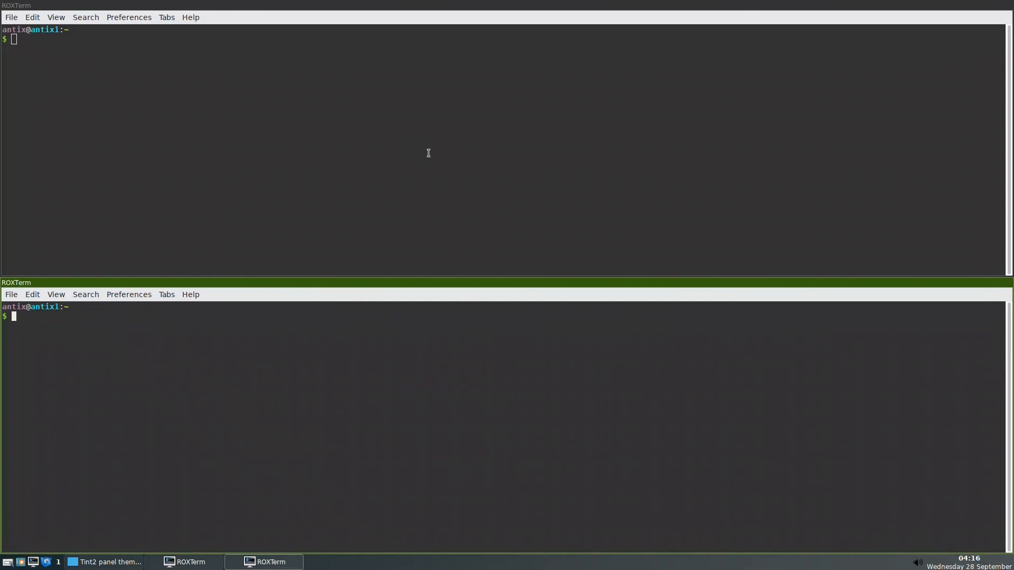
key("super+space")
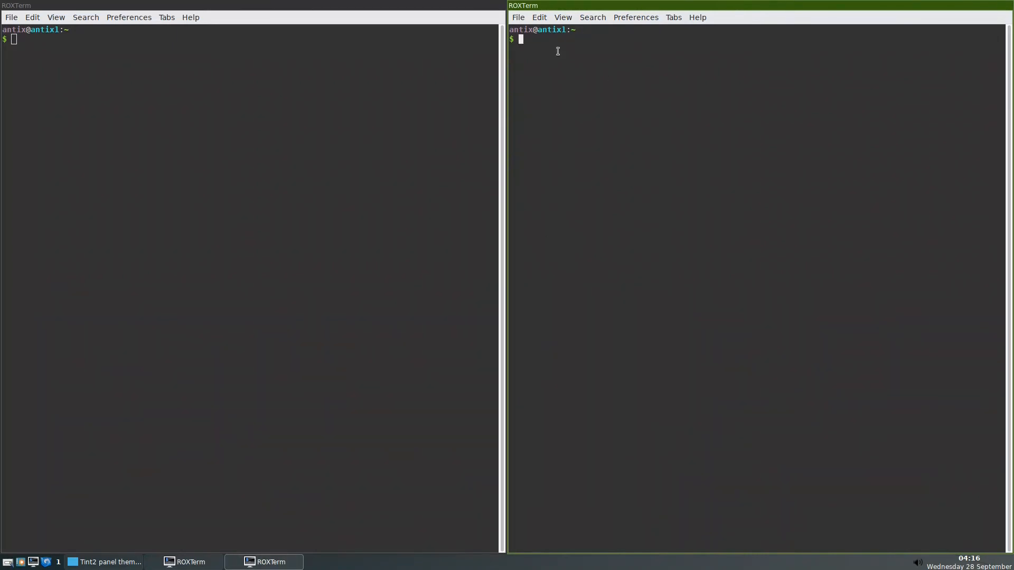
type("2")
left_click(133, 52)
type("1")
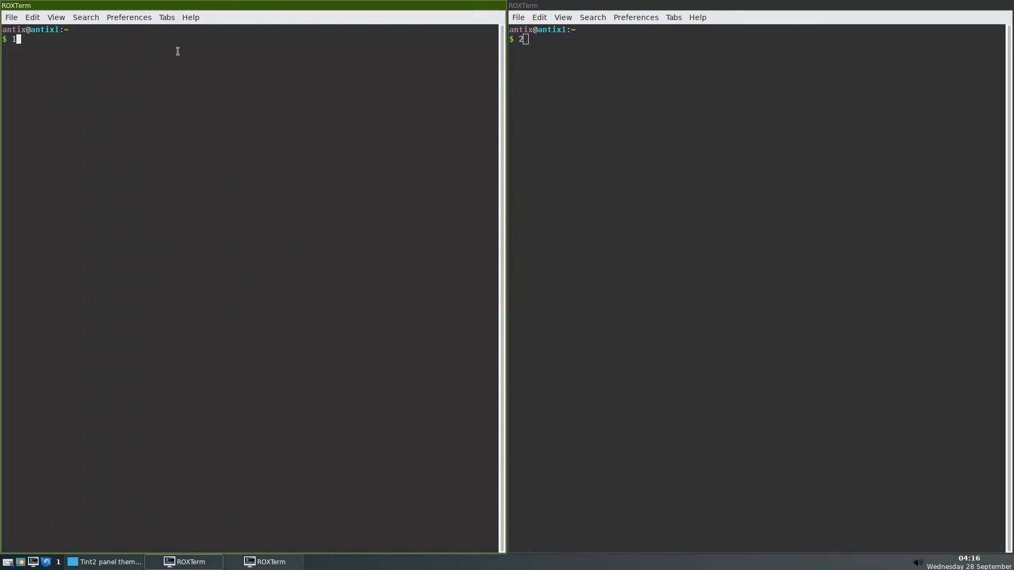
Minimize and restore each terminal repeatedly from its taskbar button.
left_click(269, 568)
left_click(269, 568)
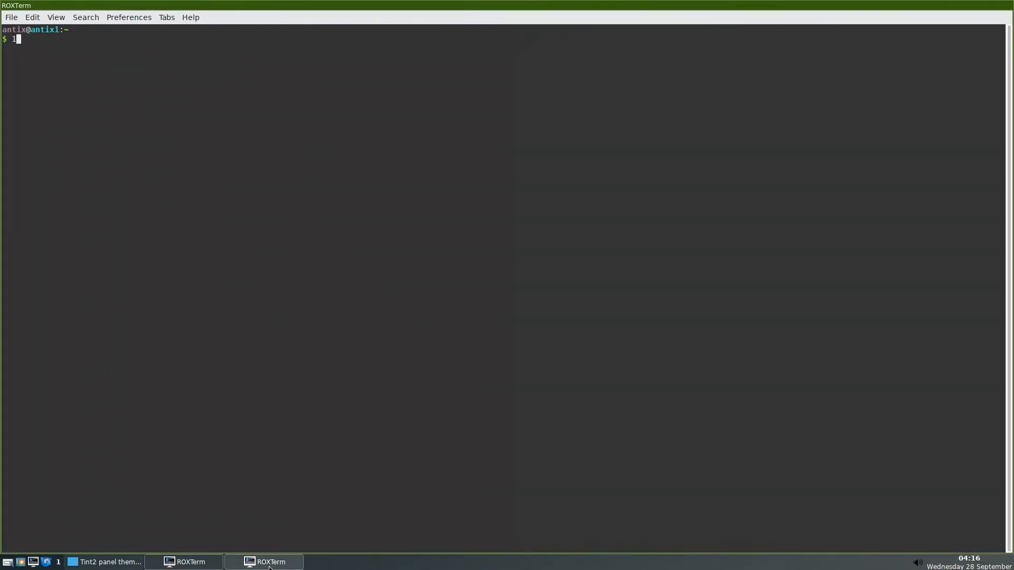
left_click(269, 568)
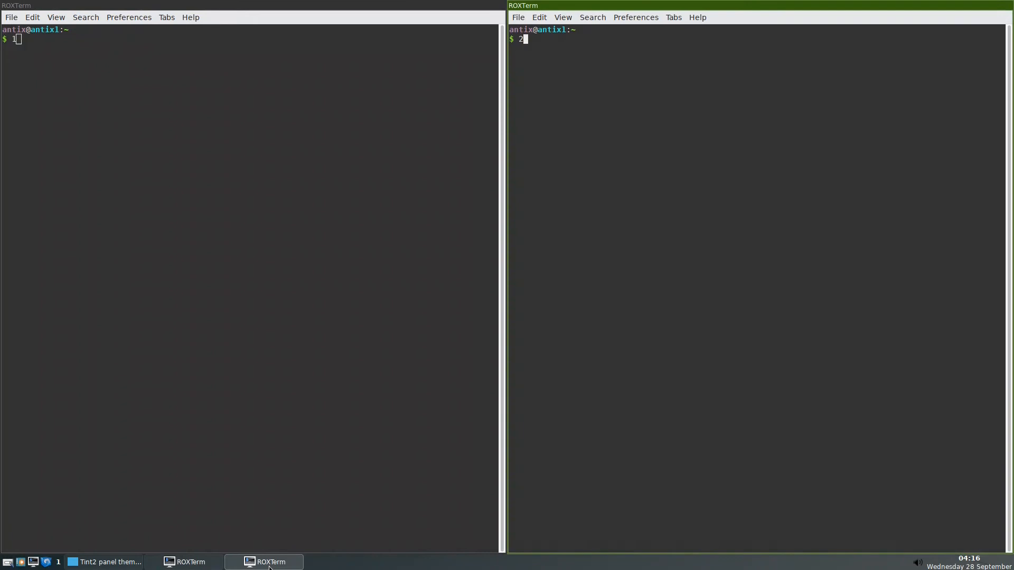
left_click(187, 565)
left_click(188, 564)
left_click(188, 564)
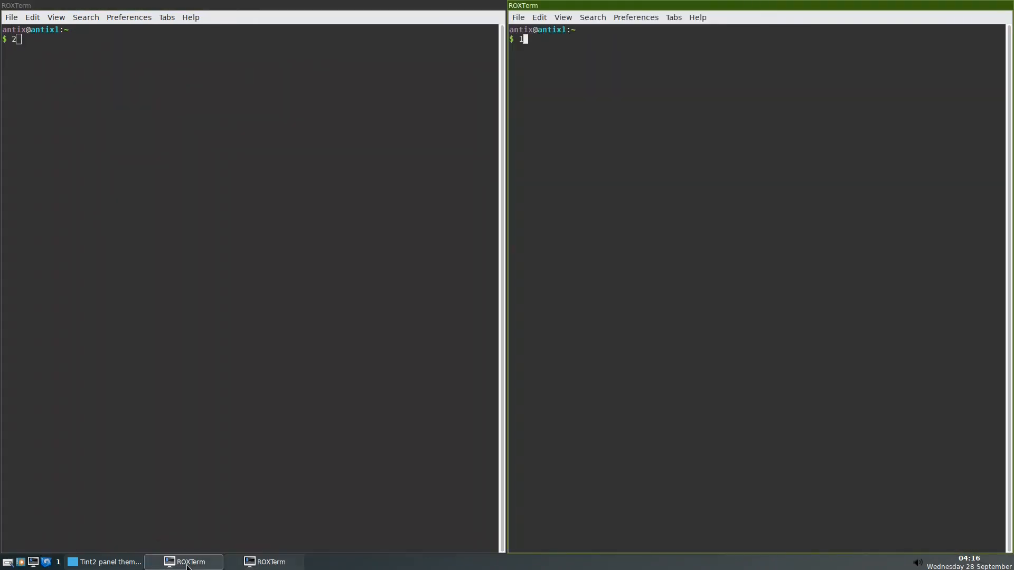
left_click(188, 564)
left_click(188, 564)
Bring back the terminal showing 1, then close the terminal showing 2 from the taskbar.
left_click(188, 564)
left_click(252, 565)
left_click(255, 565)
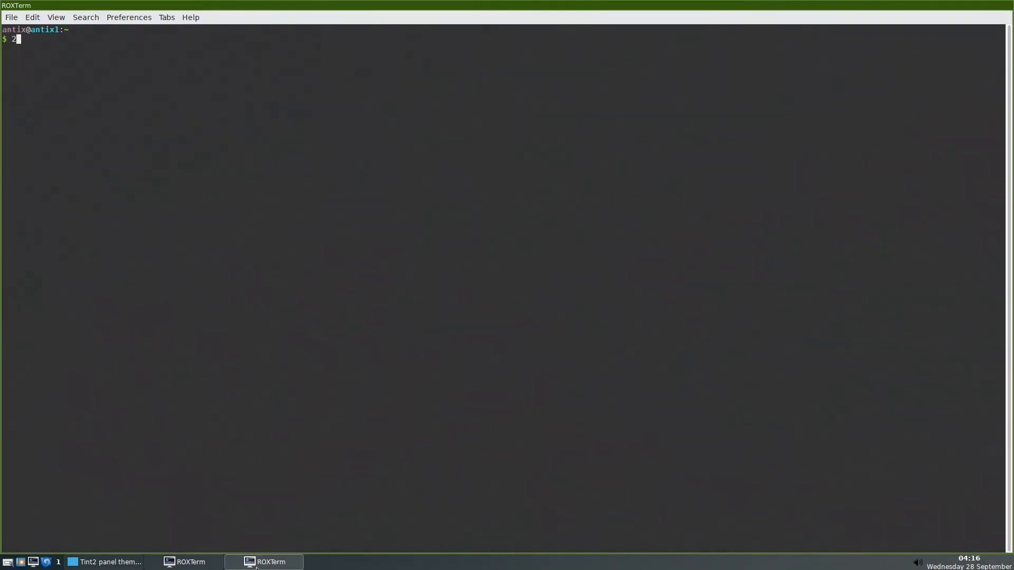
left_click(200, 562)
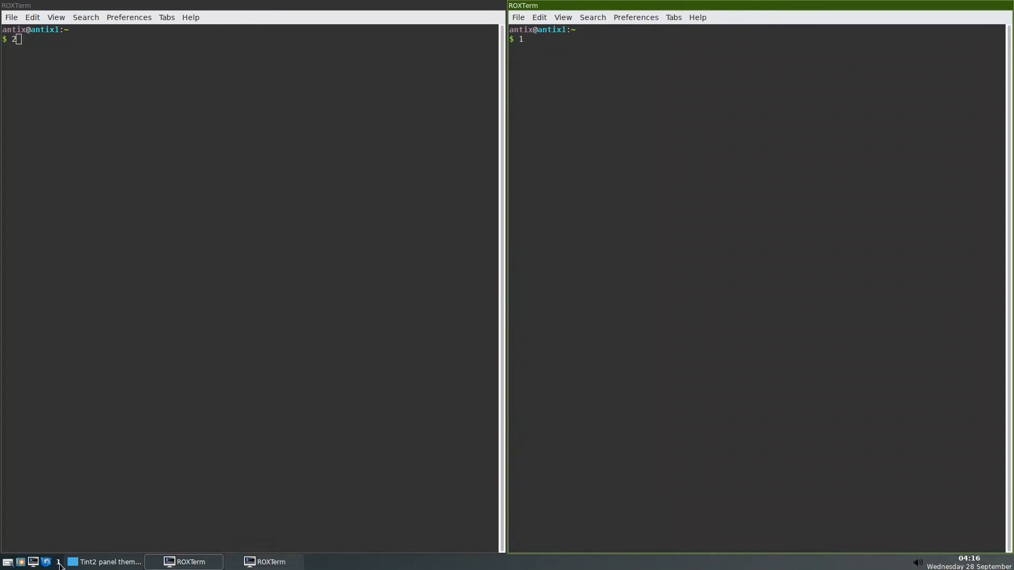
left_click(267, 562)
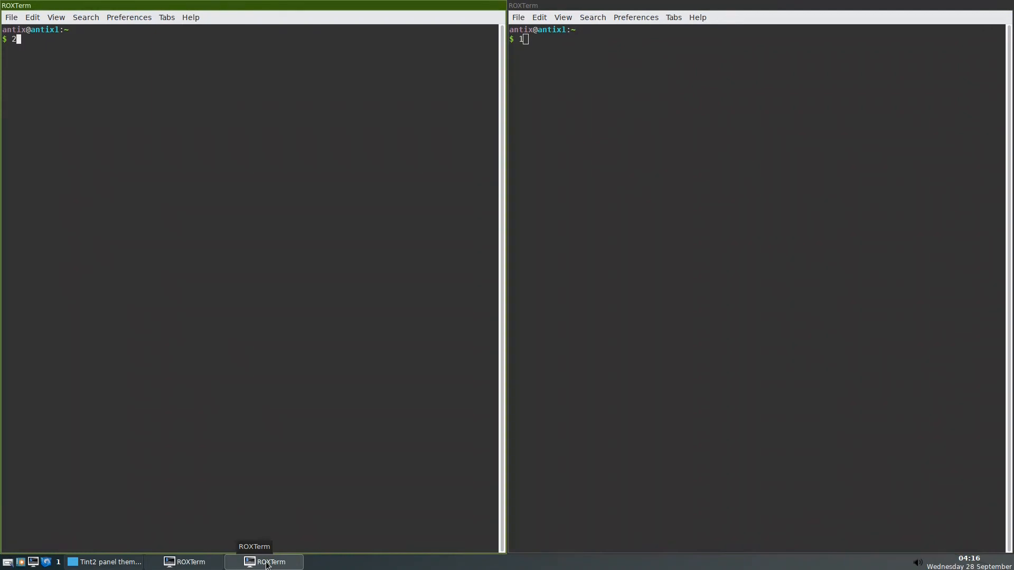
right_click(267, 564)
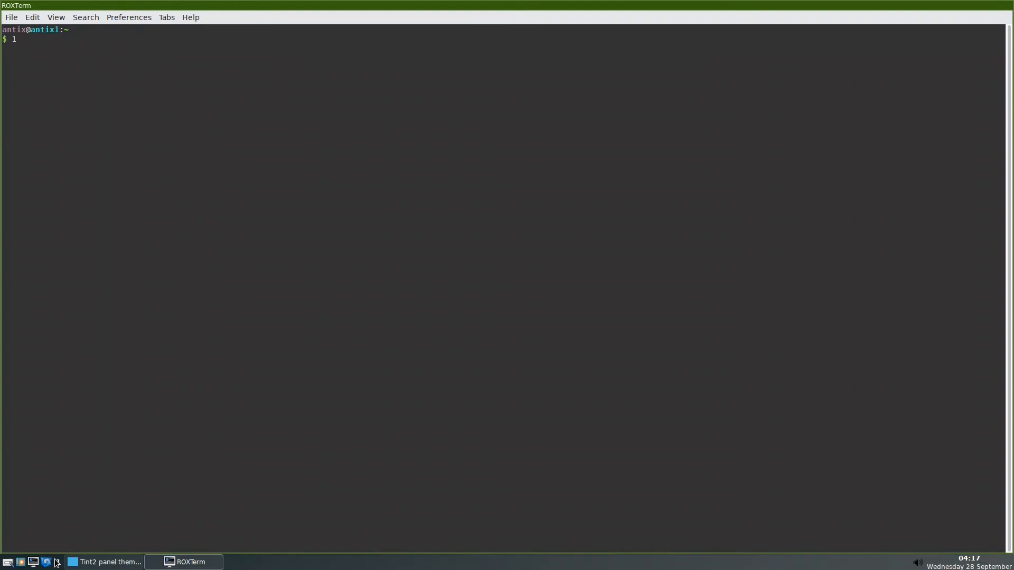
Reopen tint2 settings on the Taskbar page and scroll its options back to the top.
left_click(104, 562)
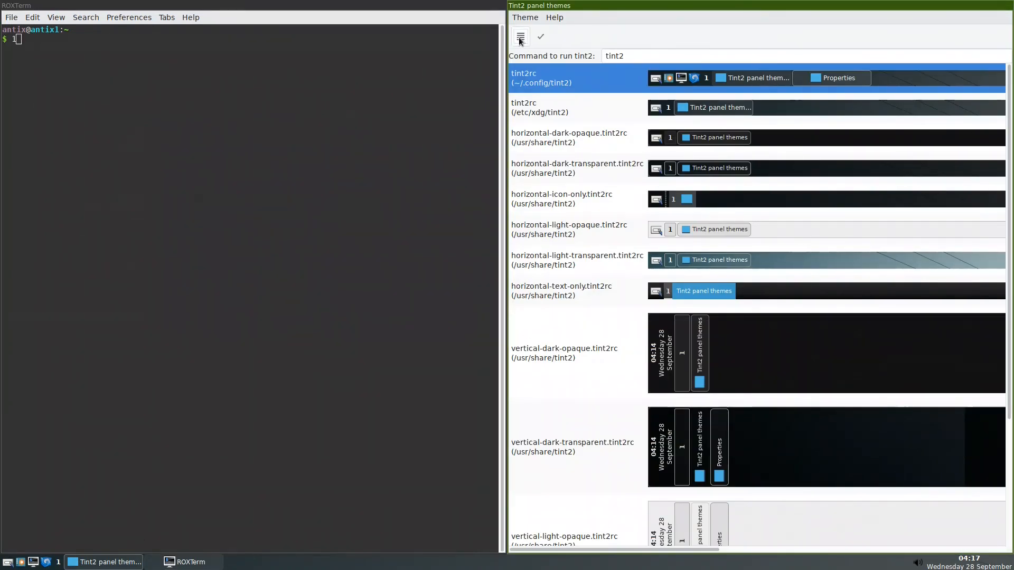
left_click(104, 562)
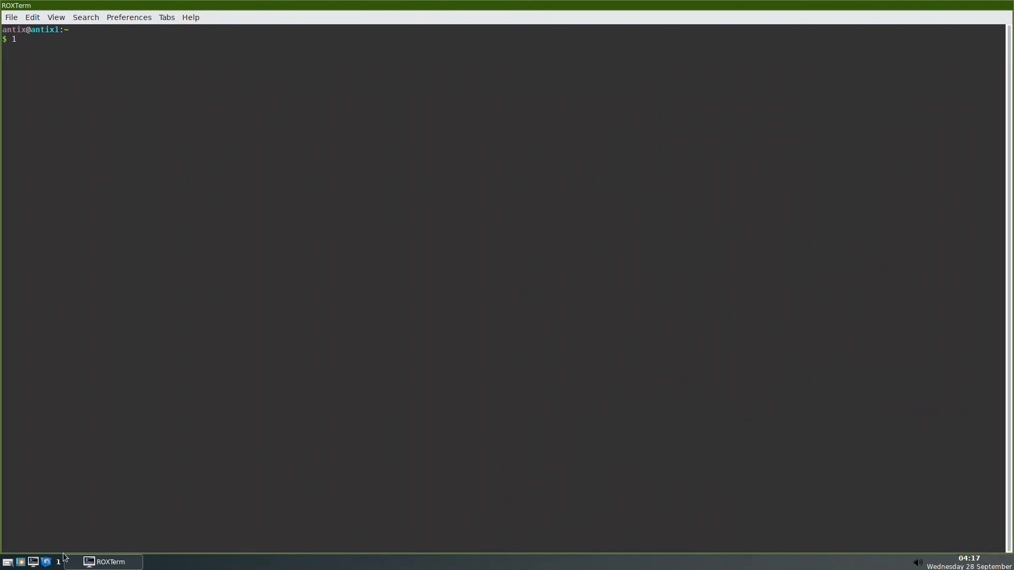
left_click(7, 563)
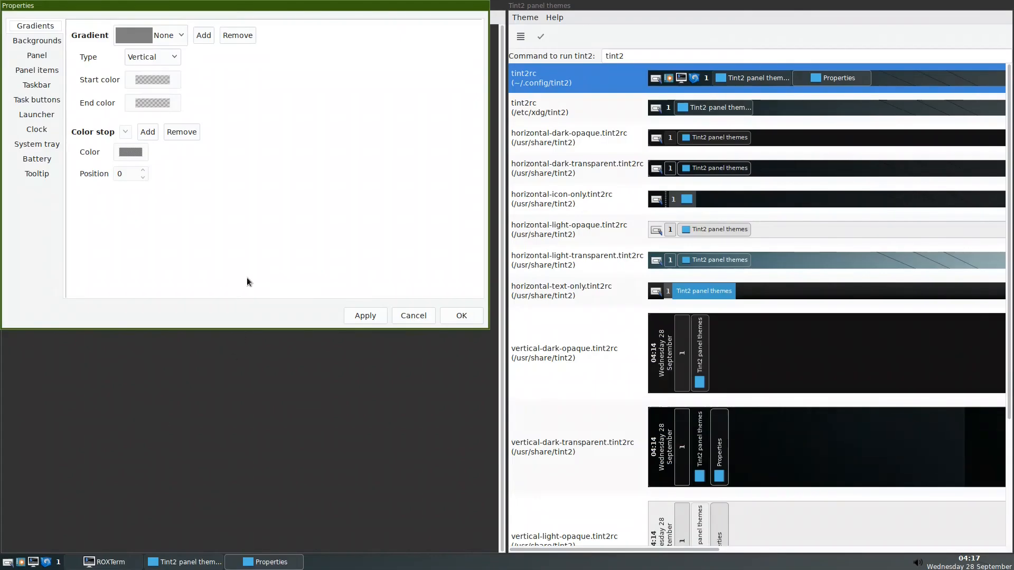
left_click(36, 86)
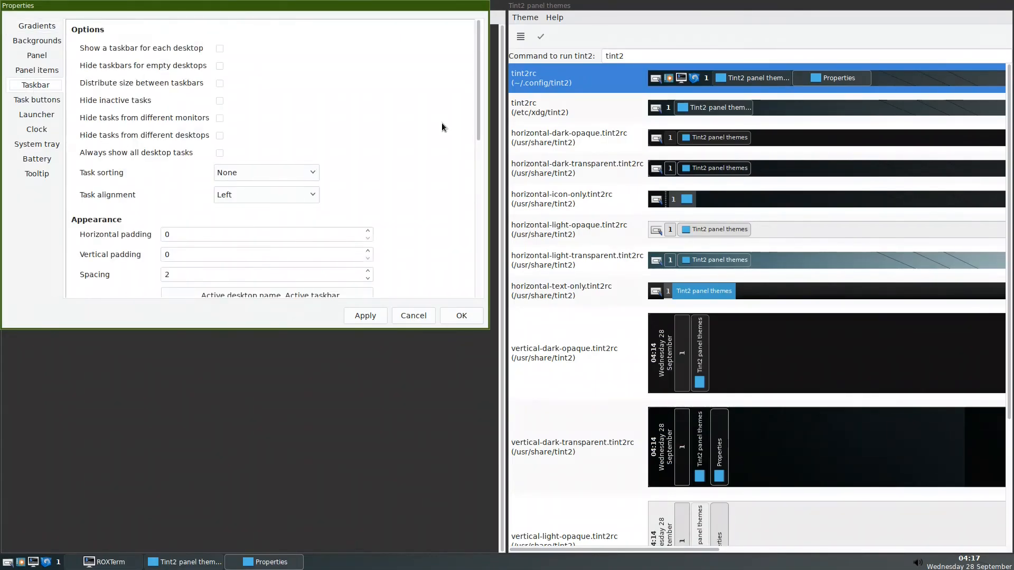
scroll(448, 140, "down", 3)
scroll(449, 139, "down", 7)
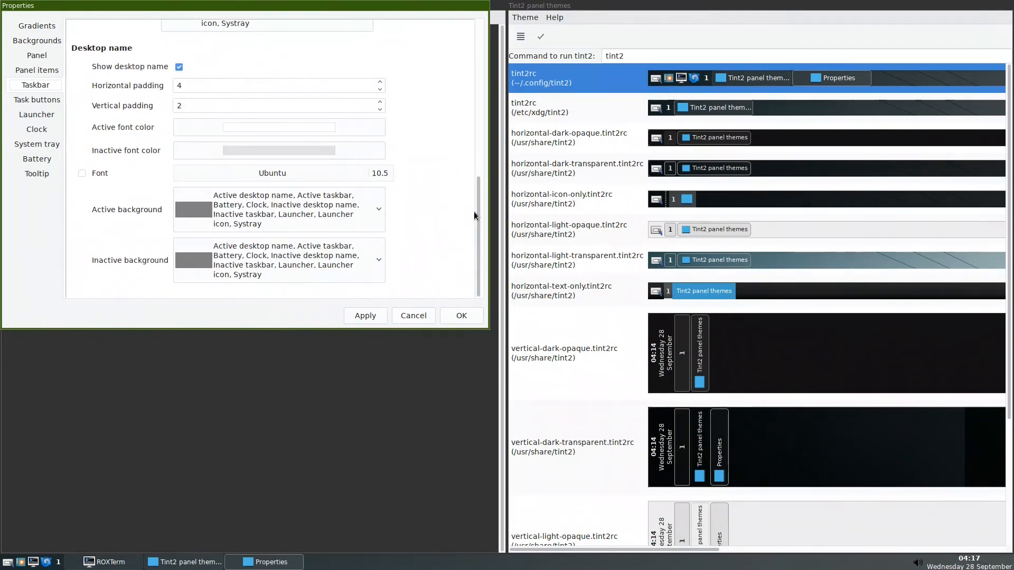
left_click_drag(477, 224, 483, 178)
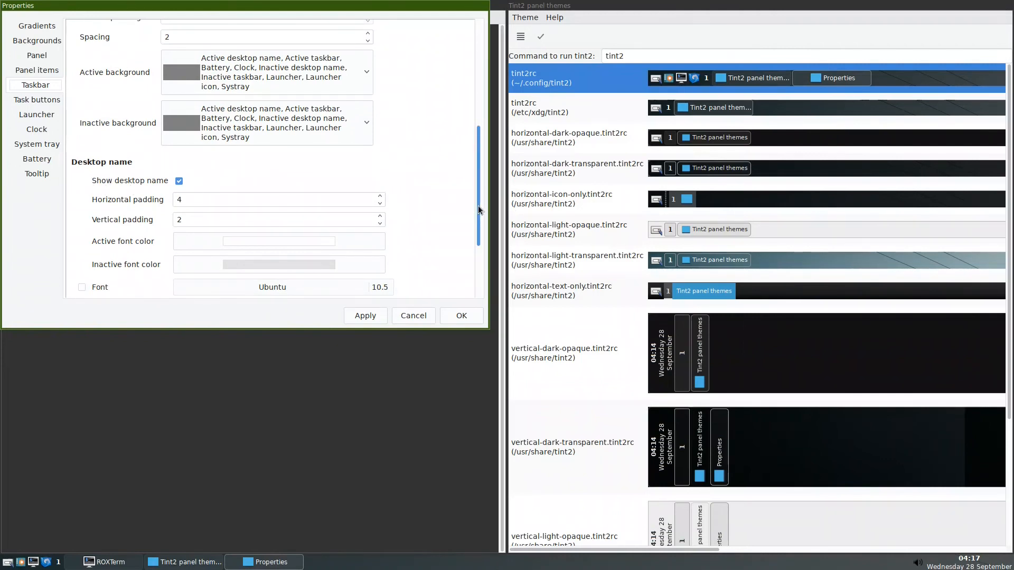
scroll(477, 205, "down", 3)
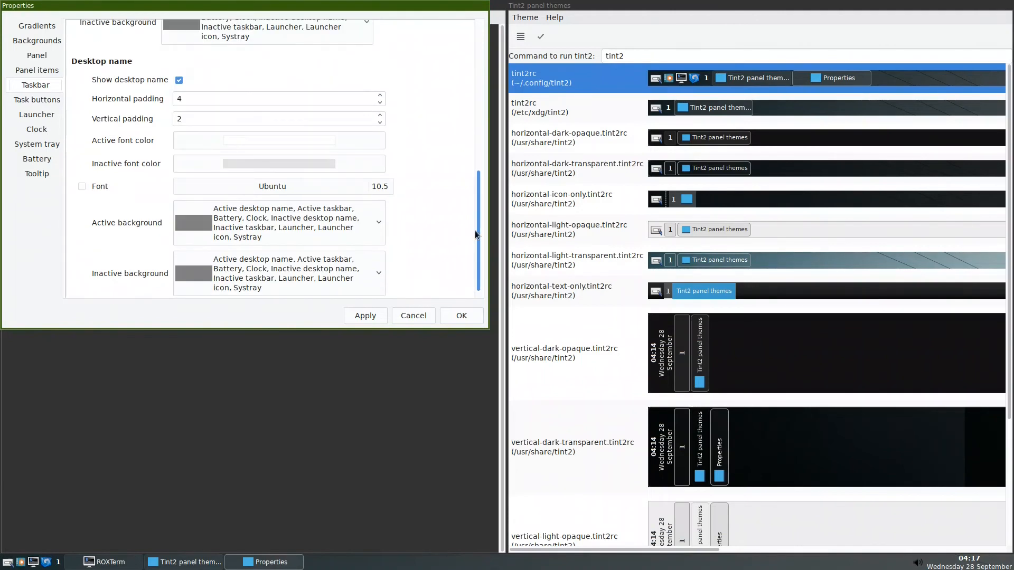
left_click_drag(474, 230, 470, 77)
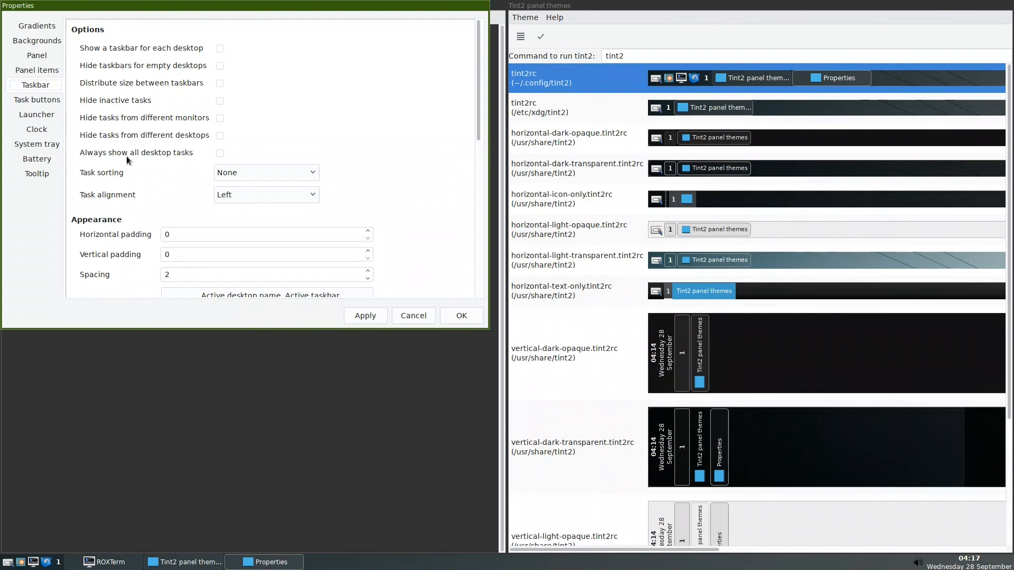
Try showing all desktop tasks, a taskbar per desktop, and hiding inactive tasks, applying each.
left_click(220, 154)
left_click(366, 316)
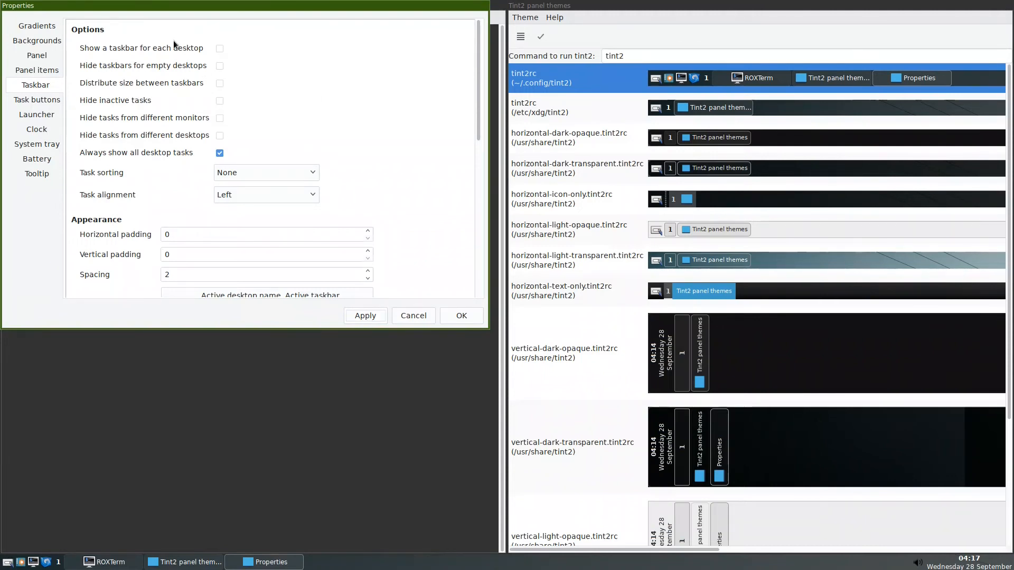
left_click(220, 48)
left_click(220, 153)
left_click(359, 317)
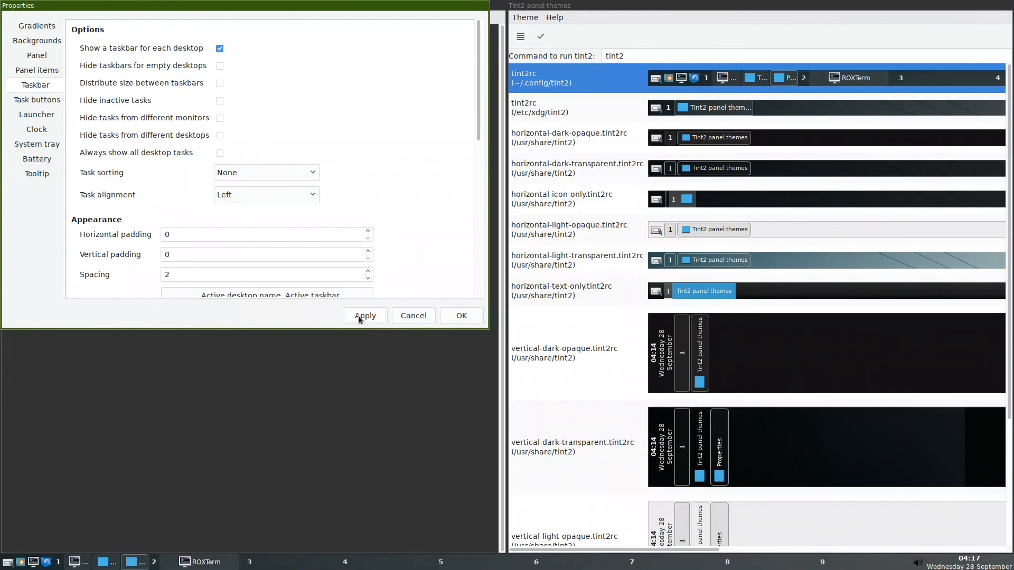
left_click(220, 100)
left_click(365, 315)
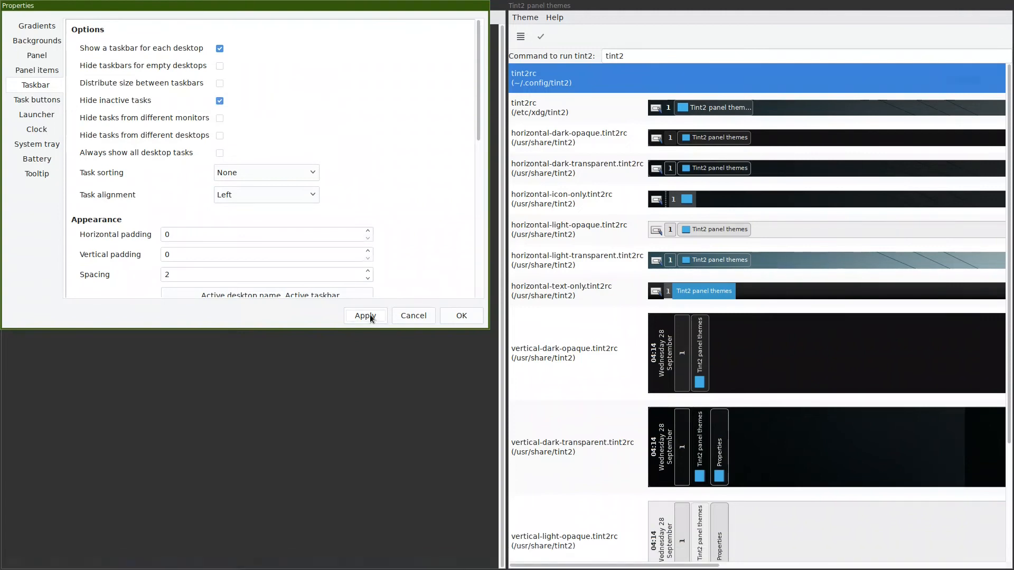
Stop hiding inactive tasks, hide taskbars for empty desktops, apply, and close both tint2 windows.
left_click(228, 104)
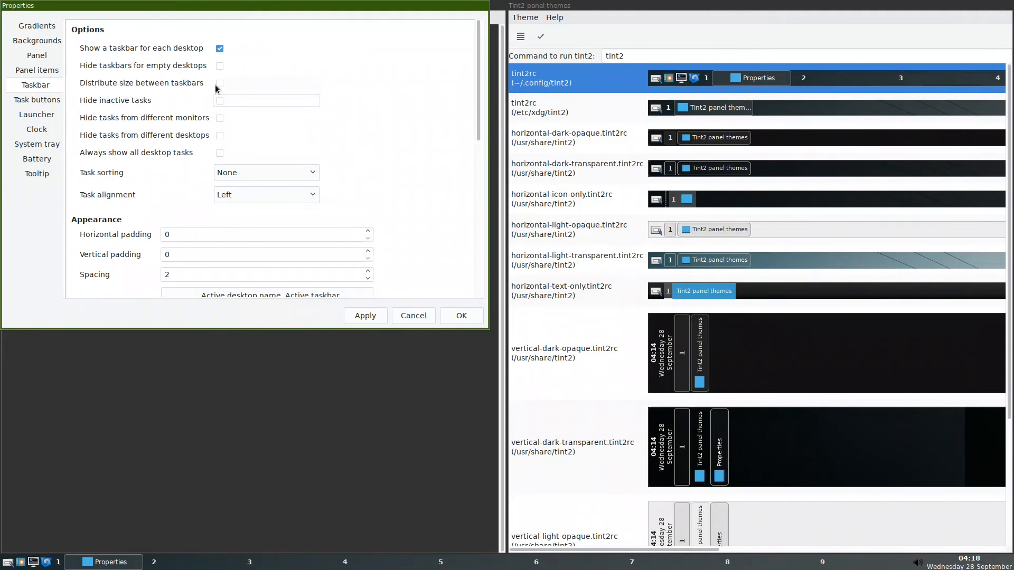
left_click(219, 65)
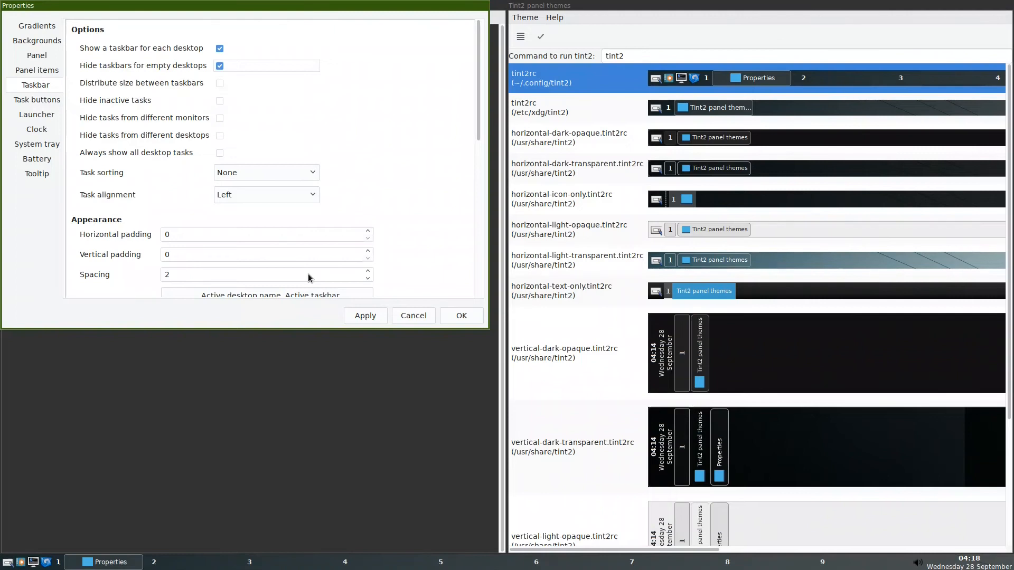
left_click(358, 316)
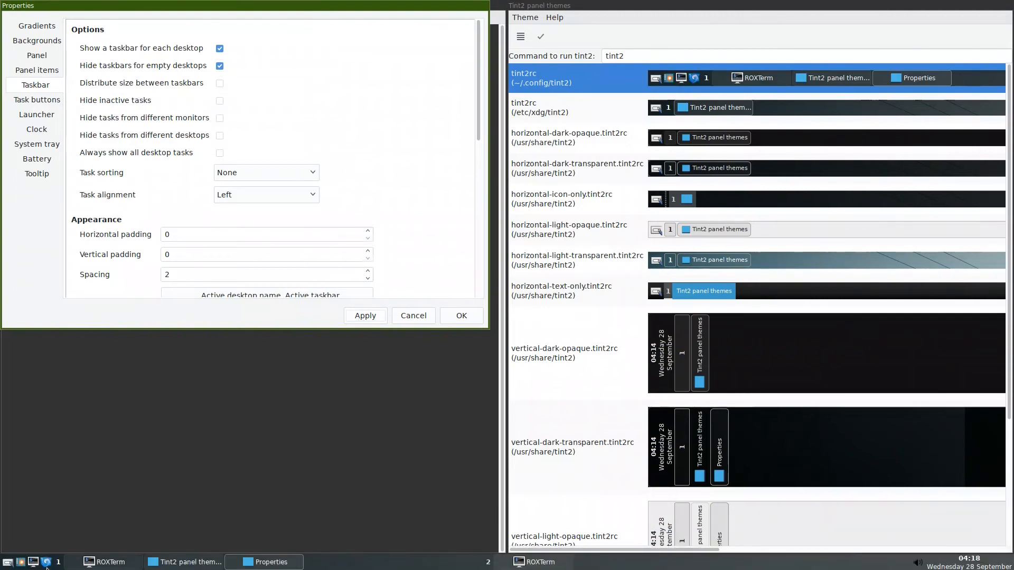
left_click(518, 563)
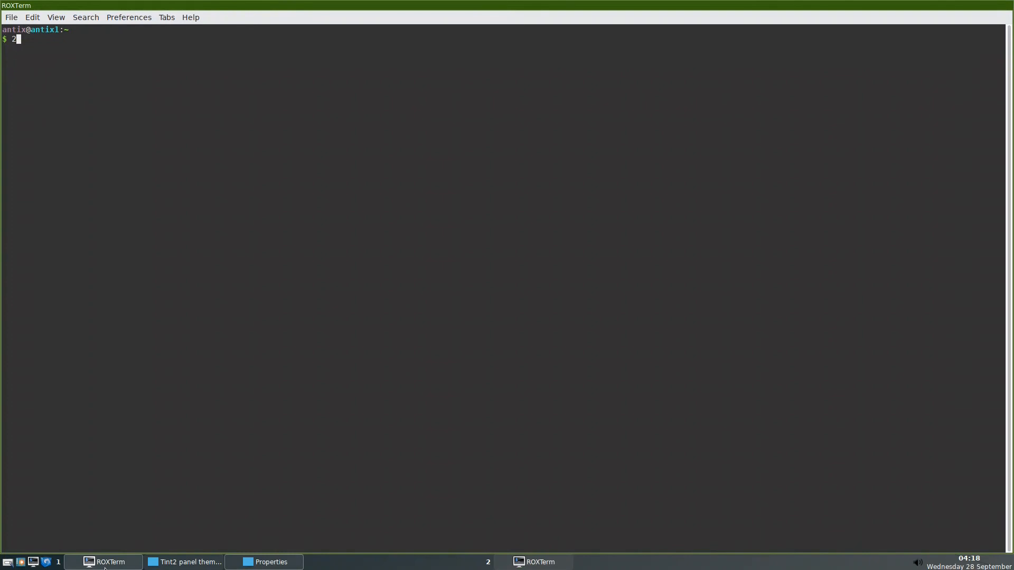
left_click(220, 566)
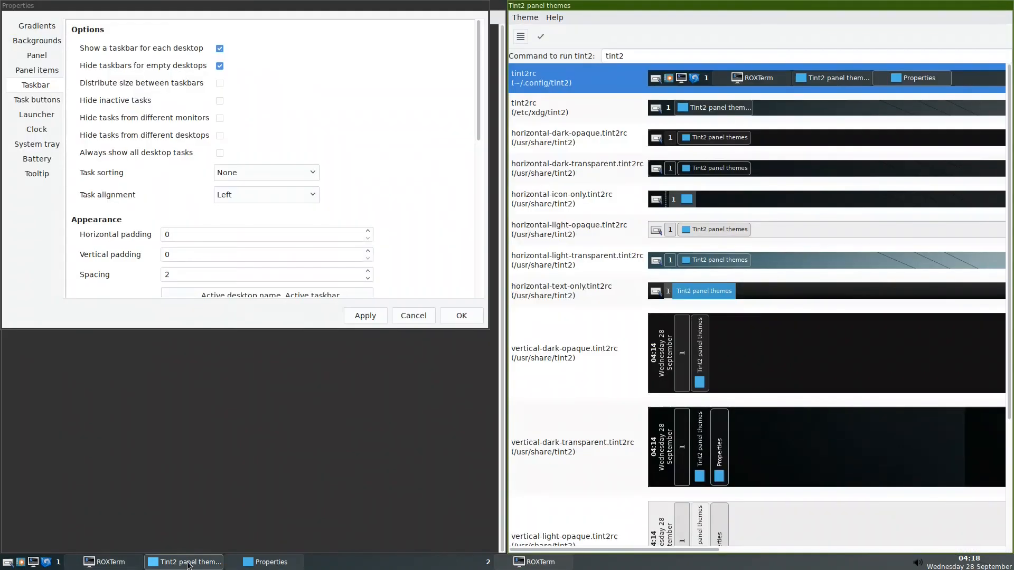
left_click(413, 317)
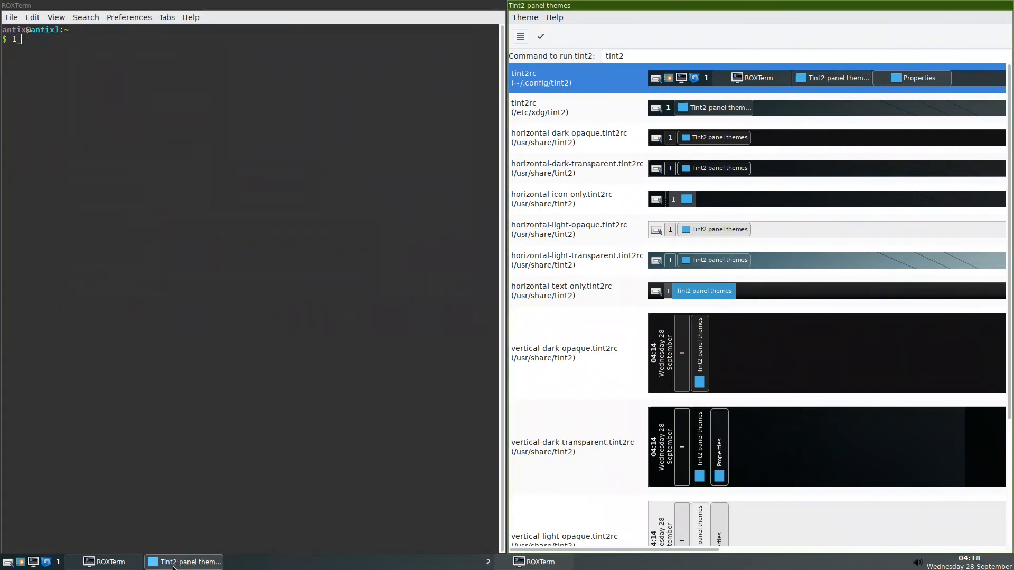
right_click(174, 563)
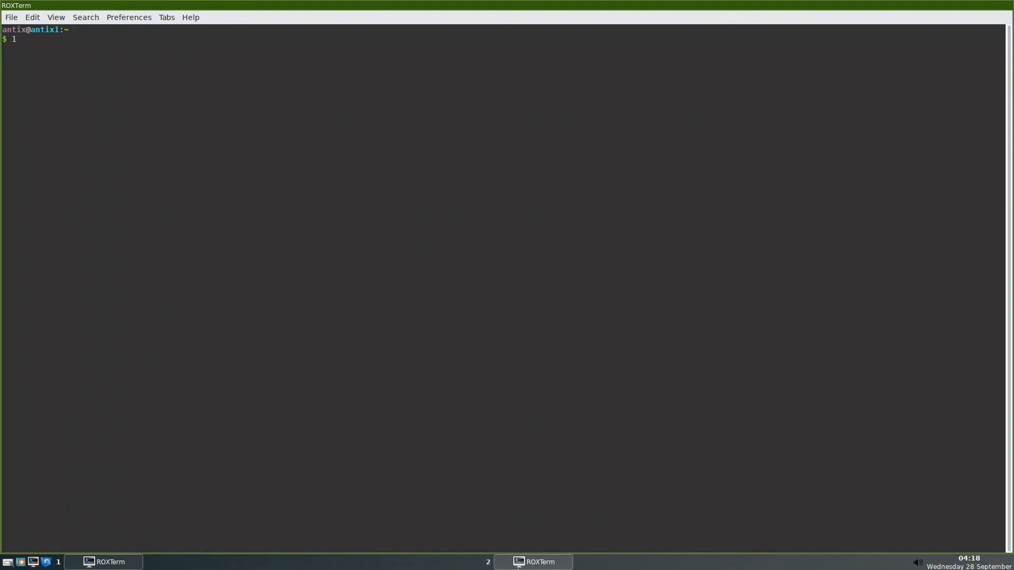
Move the tag 2 terminal to tag 1 with Super+Shift+1, toggle fullscreen, and launch the home file manager.
left_click(534, 563)
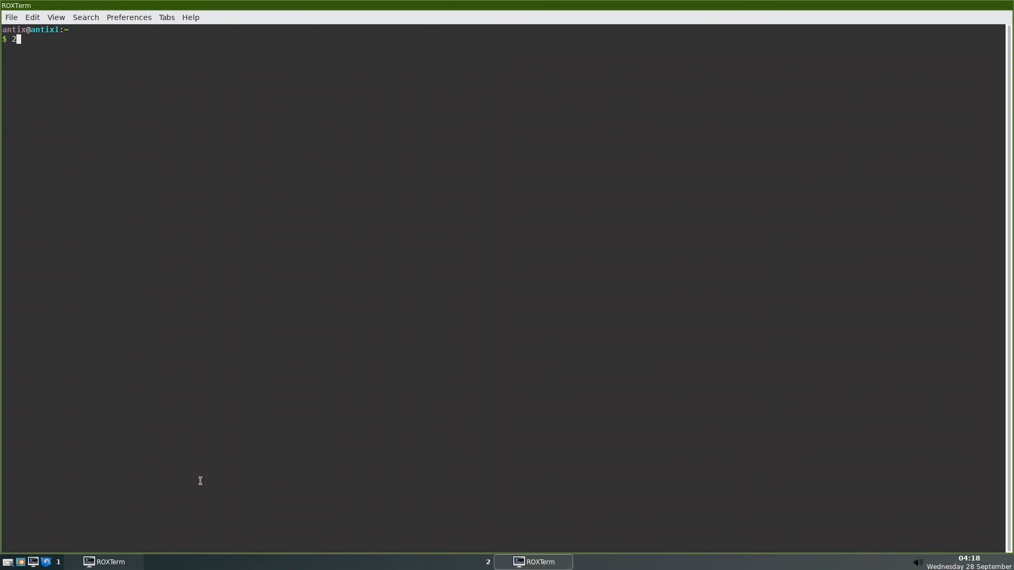
key("super+shift+1")
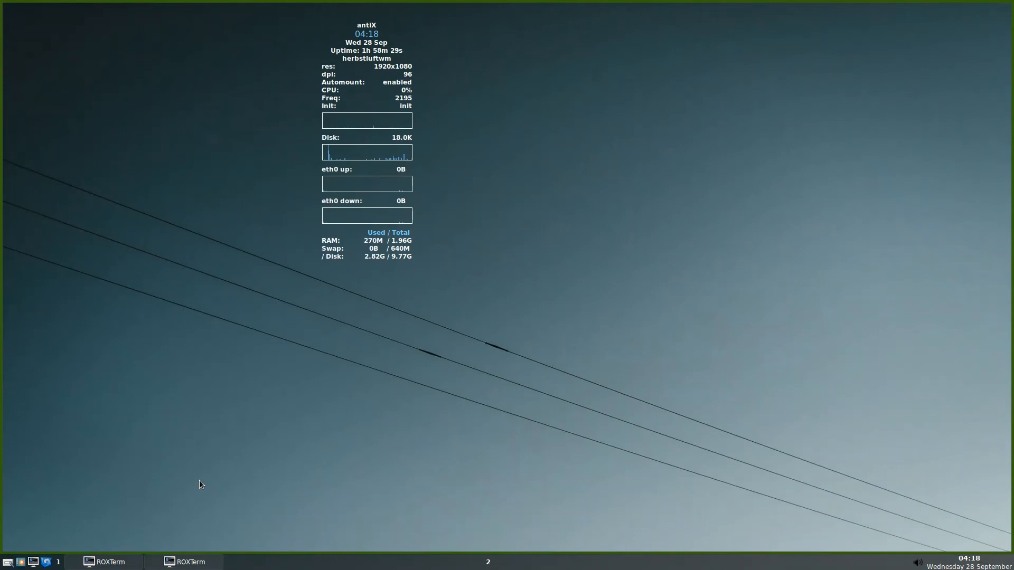
key("super+1")
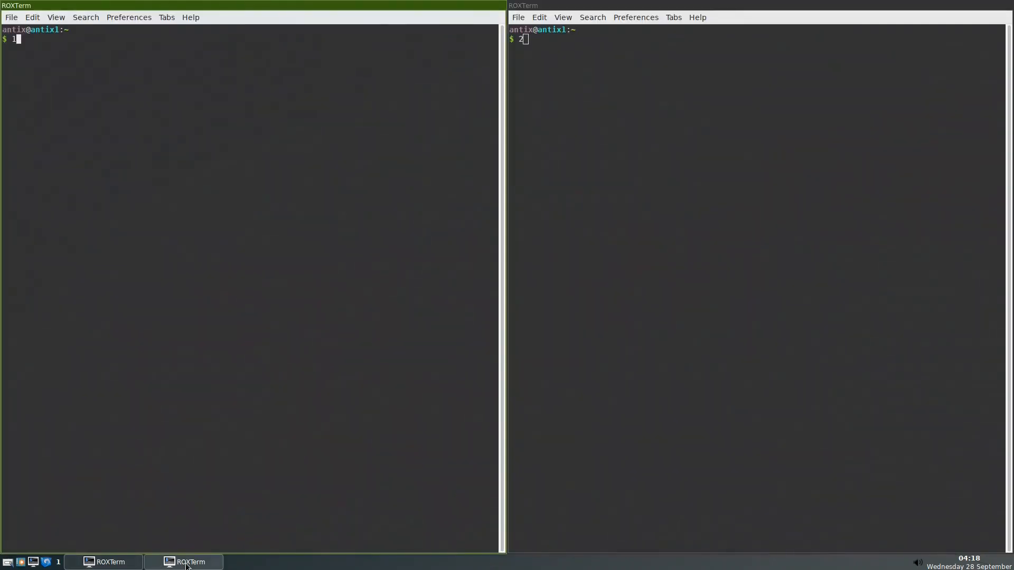
key("super+m")
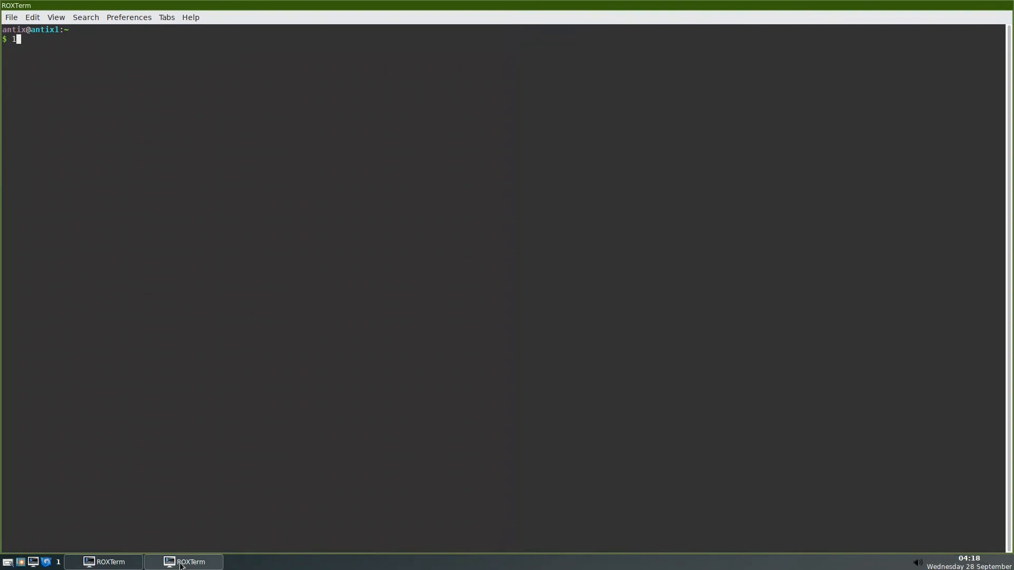
key("super+m")
key("super+2")
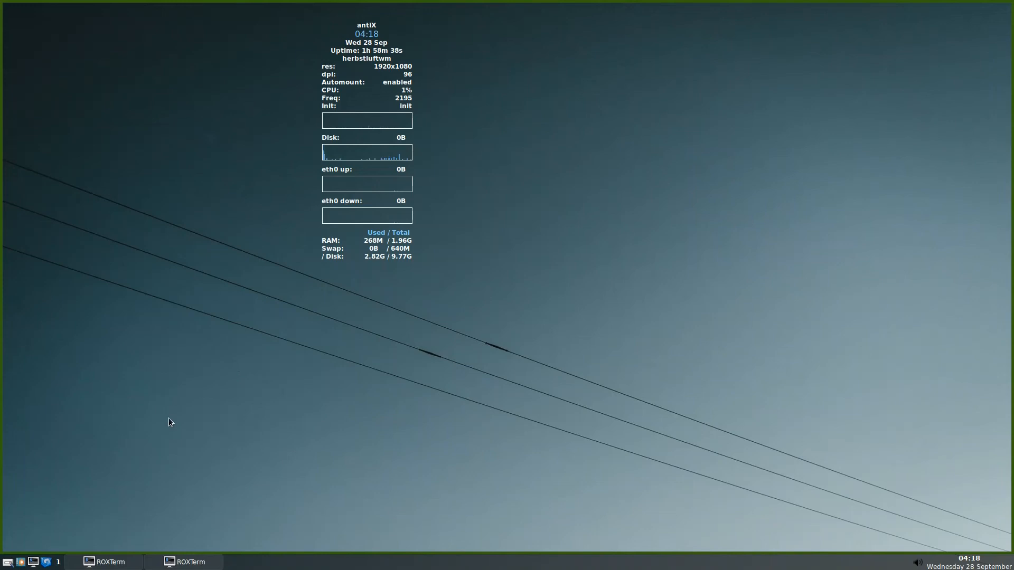
left_click(46, 562)
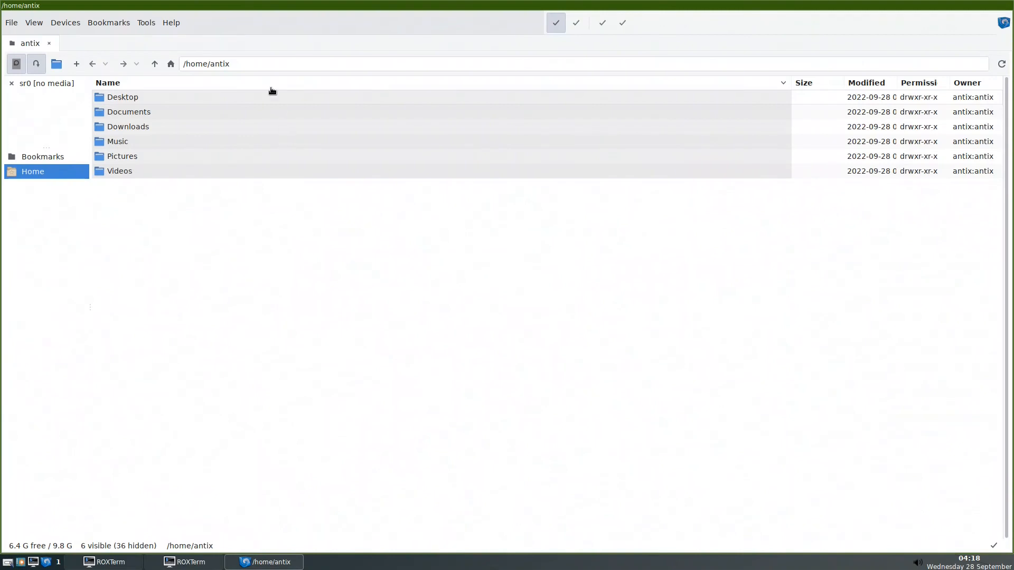
Retile both terminals and the file manager via the taskbar, then minimise them all.
left_click(203, 566)
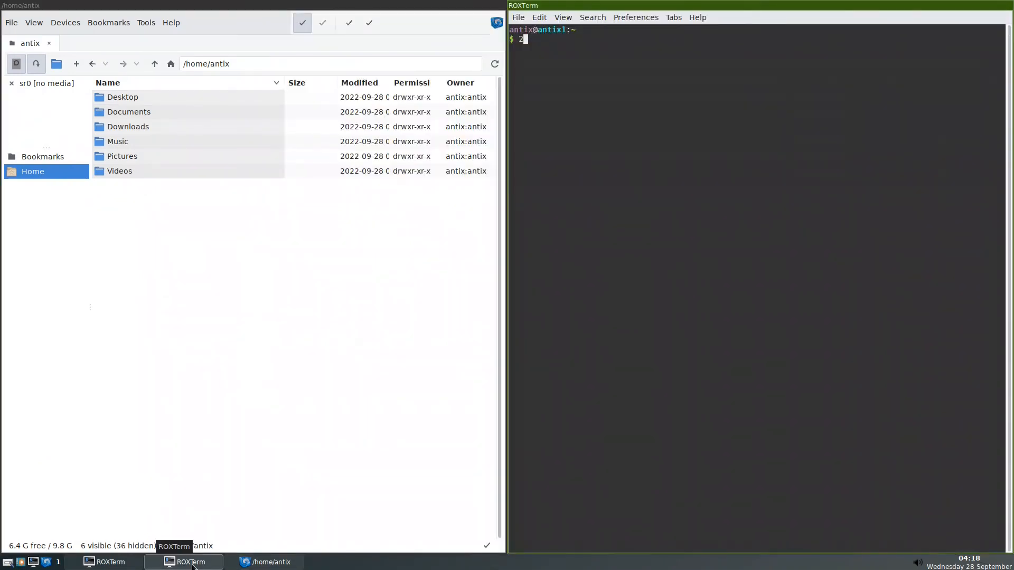
left_click(108, 562)
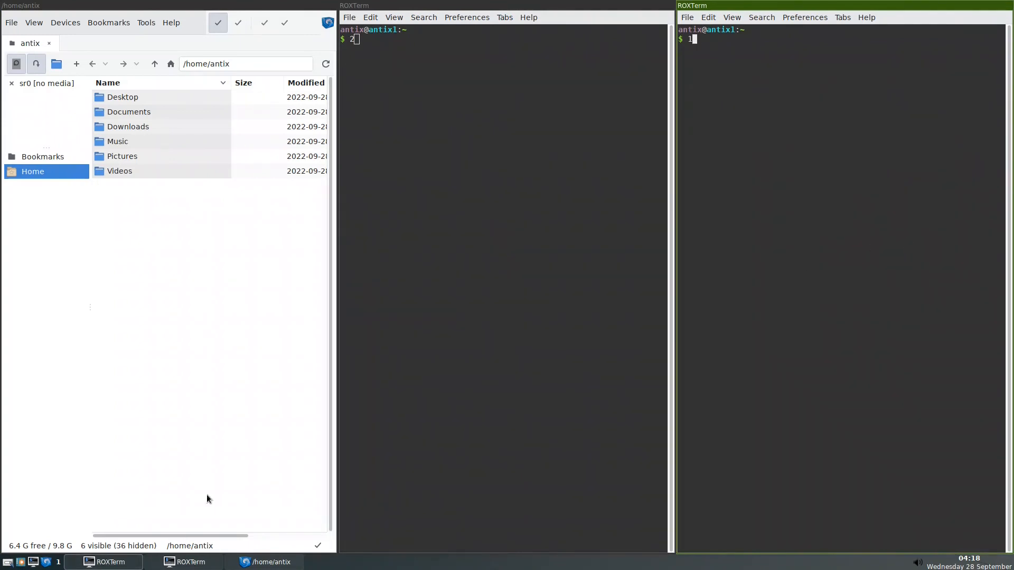
left_click(279, 564)
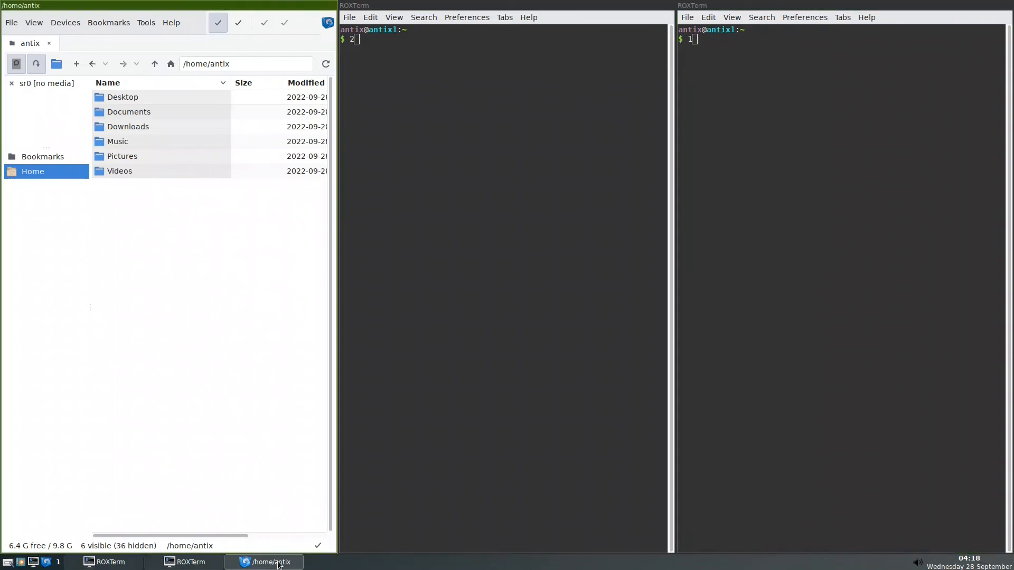
left_click(279, 564)
left_click(280, 564)
left_click(279, 564)
left_click(278, 564)
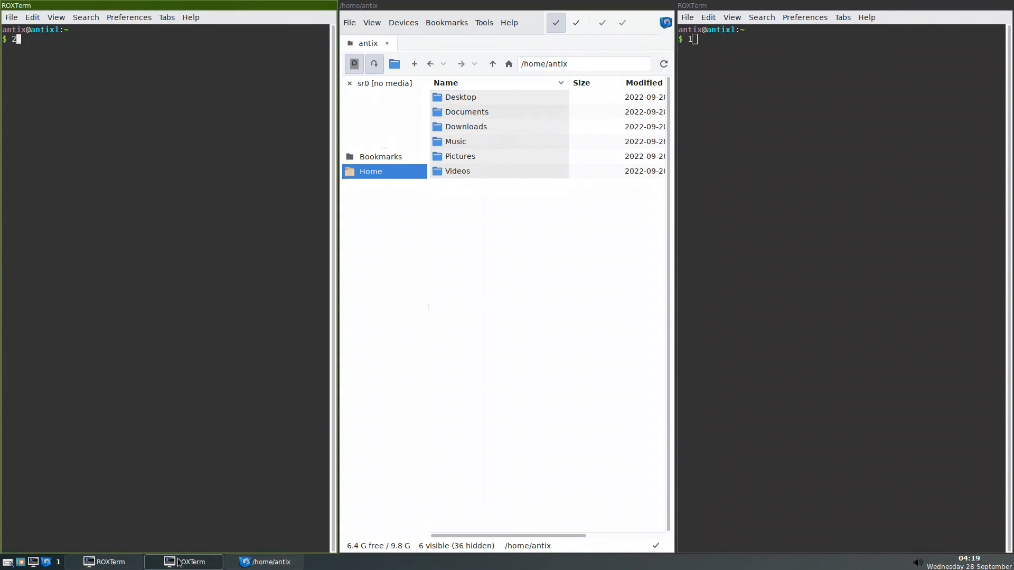
left_click(179, 563)
left_click(117, 564)
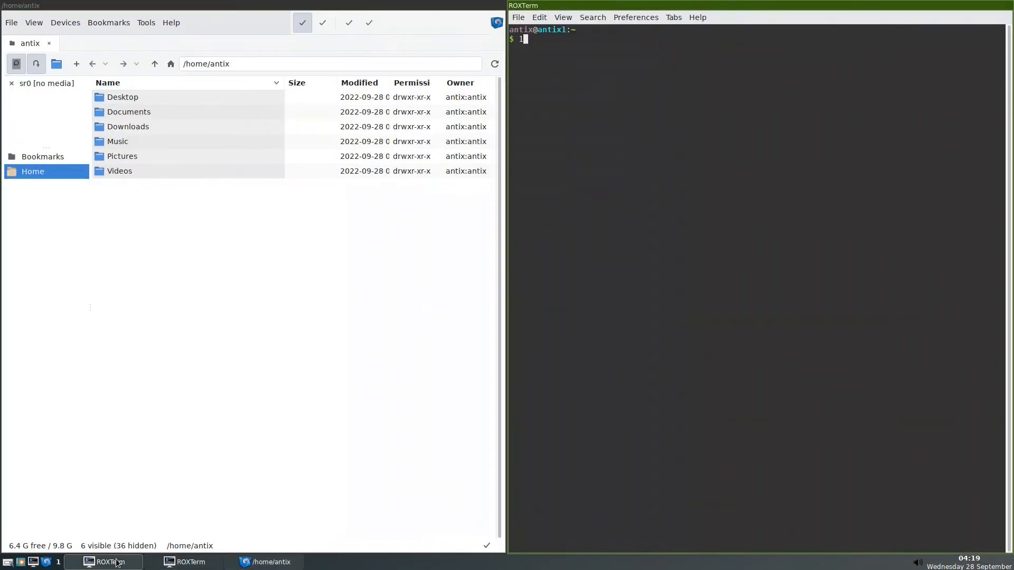
left_click(117, 564)
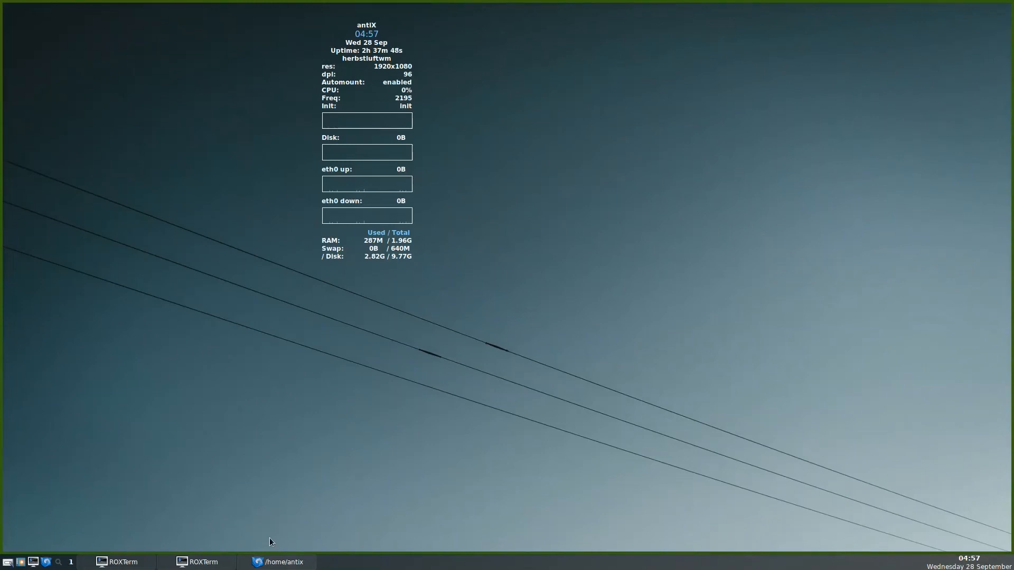
Run desktop-session-exit in the second terminal to open the Exit Session dialog.
left_click(196, 561)
type("2")
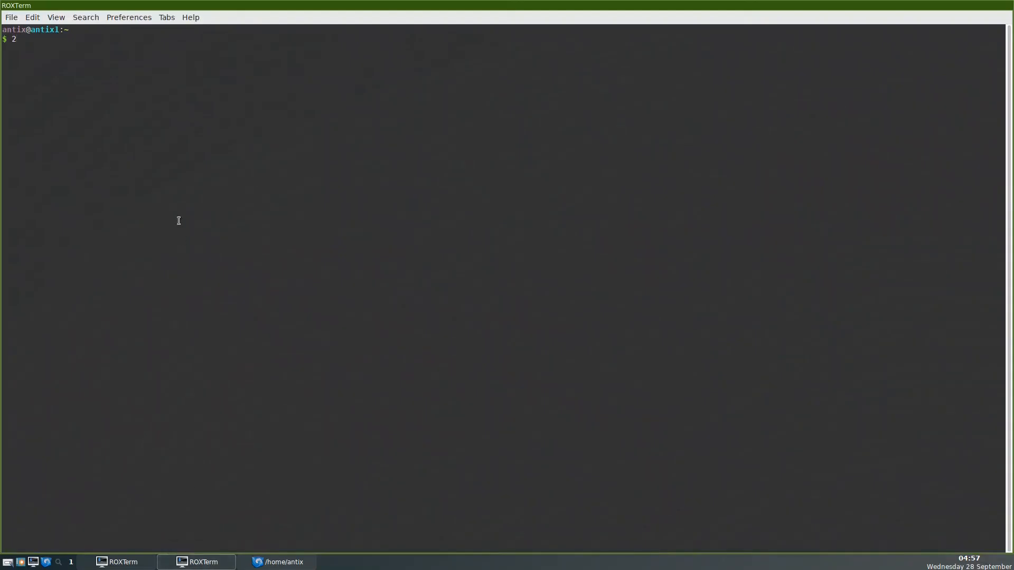
key("BackSpace")
type("desktop-session-exit")
key("Return")
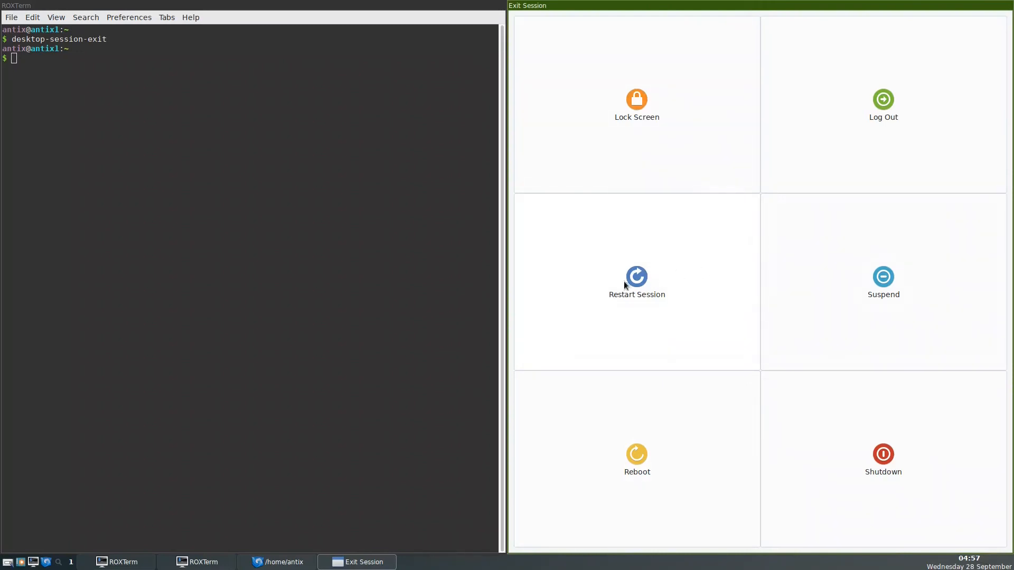
Run xprop on the Exit Session window and copy its class name Desktop-session-exit.py.
left_click(136, 563)
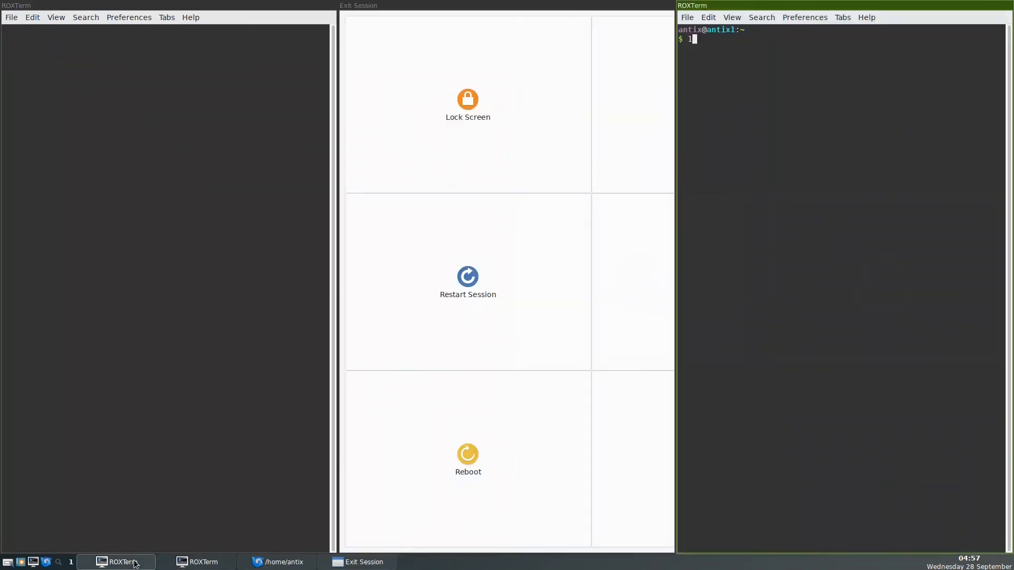
type("xprop")
key("Return")
left_click(593, 211)
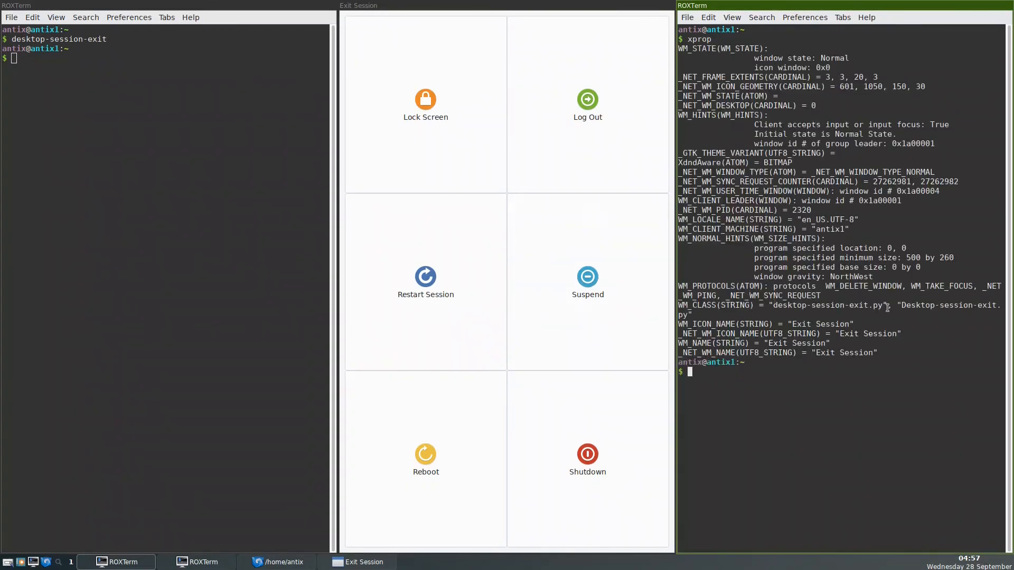
left_click_drag(903, 305, 689, 313)
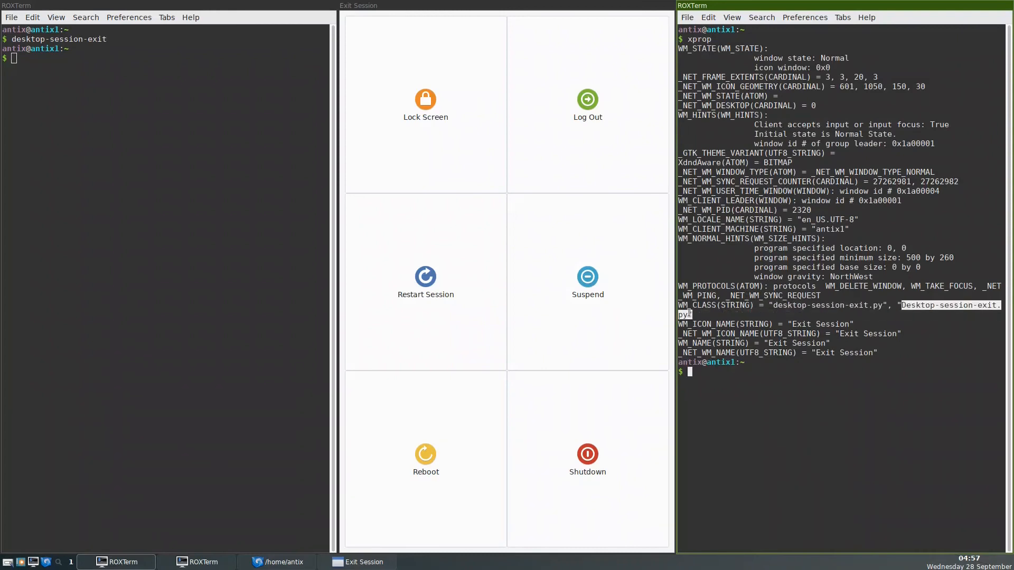
right_click(960, 305)
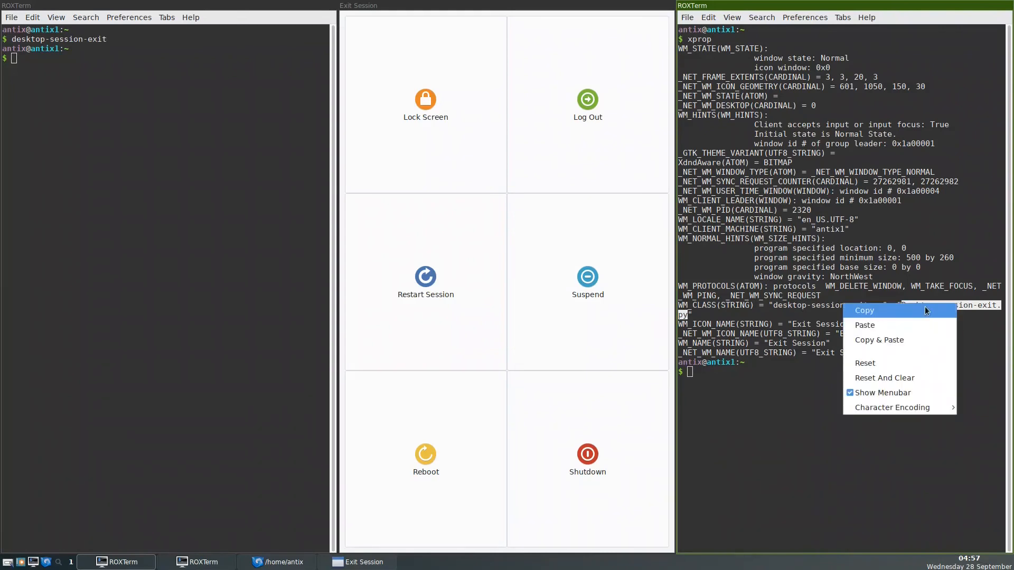
left_click(925, 311)
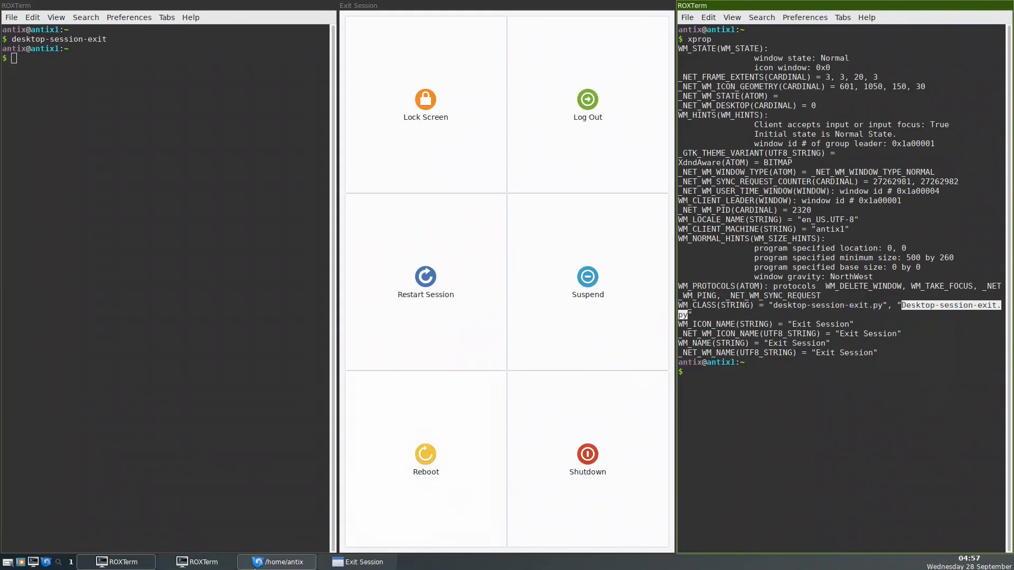
Minimise the Exit Session window and both terminals, leaving the file manager in view.
left_click(269, 565)
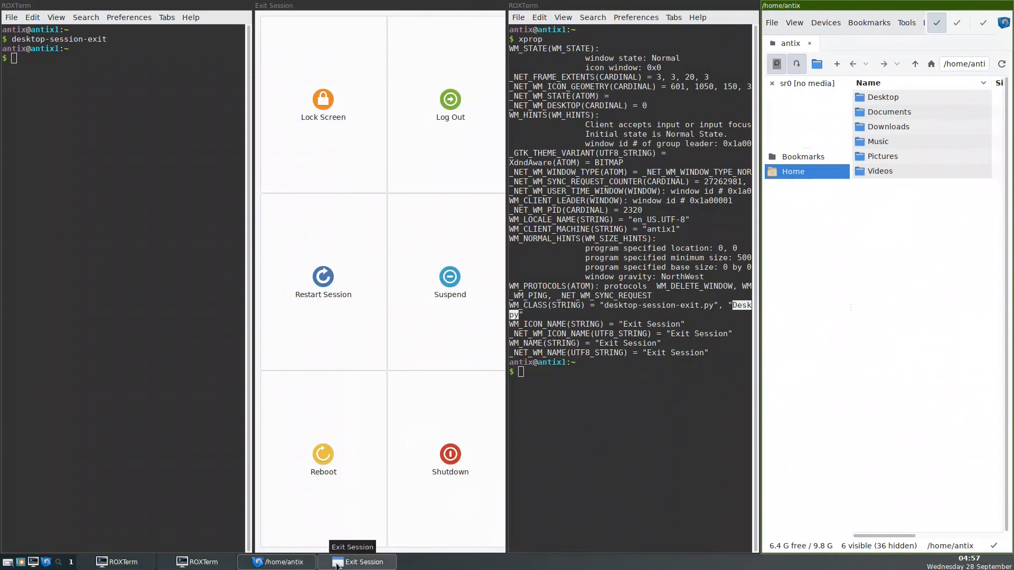
left_click(359, 562)
left_click(359, 562)
left_click(168, 568)
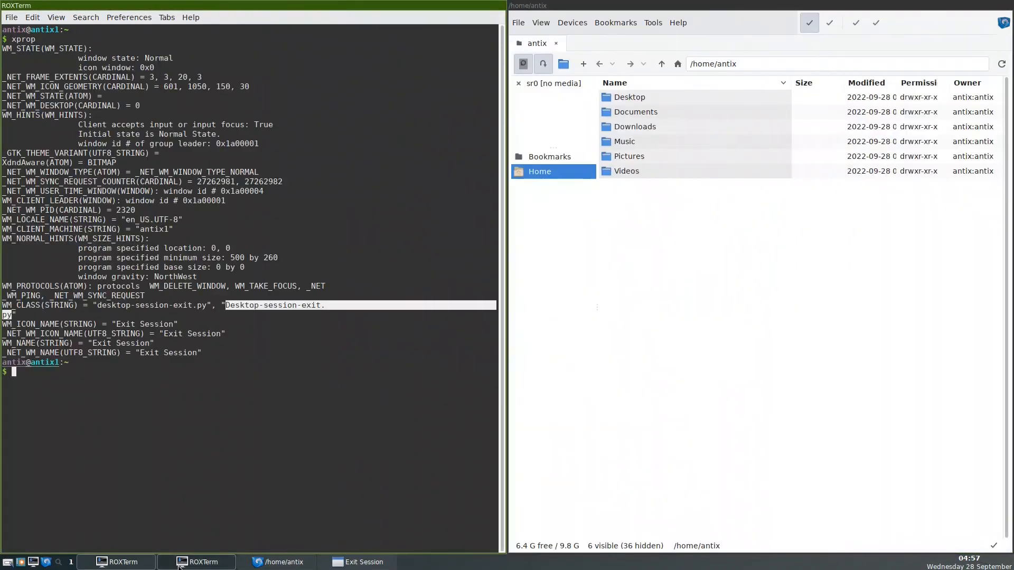
left_click(171, 567)
left_click(123, 564)
left_click(123, 564)
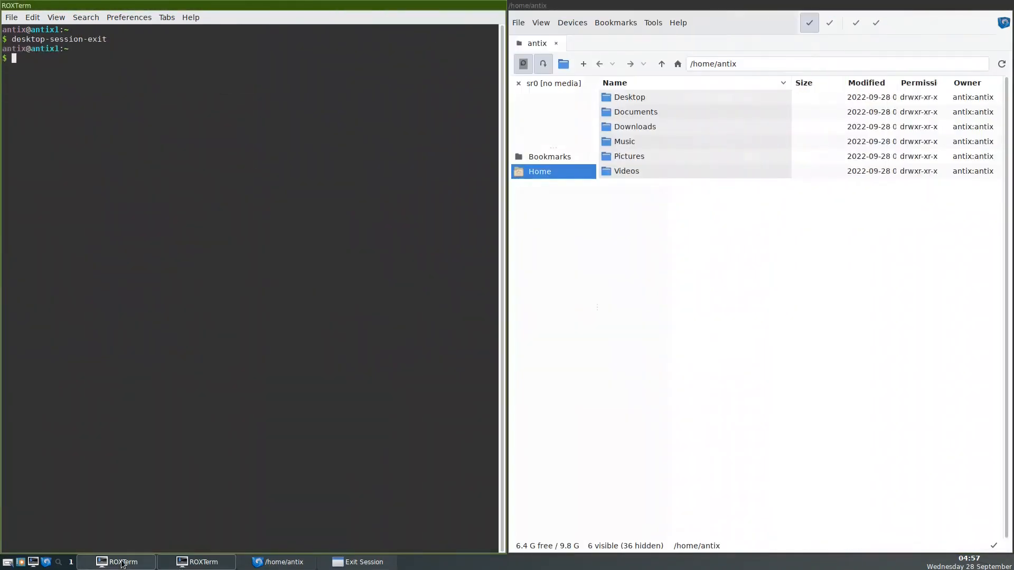
left_click(188, 562)
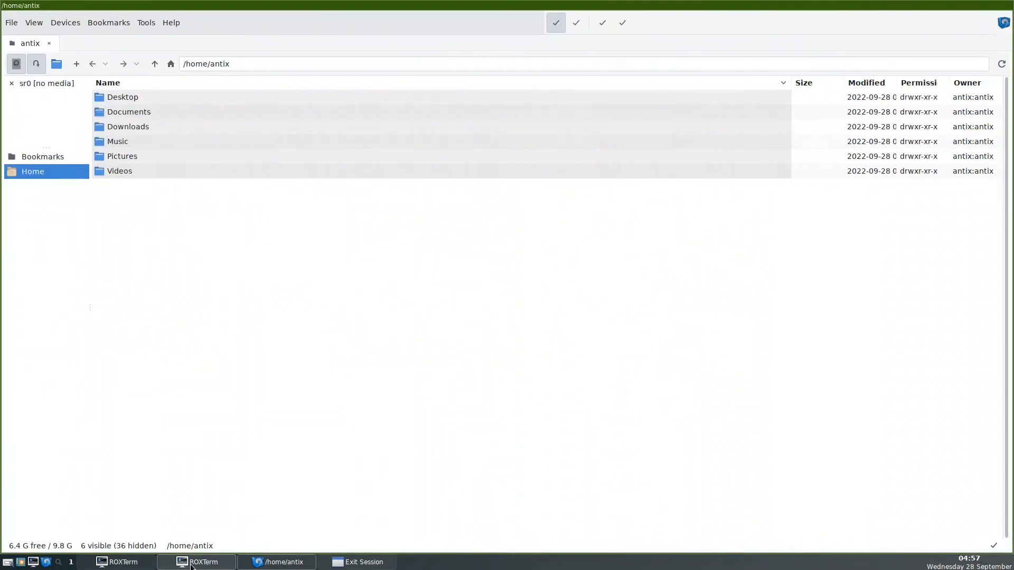
Show hidden files in zzzFM's home folder view.
left_click(195, 177)
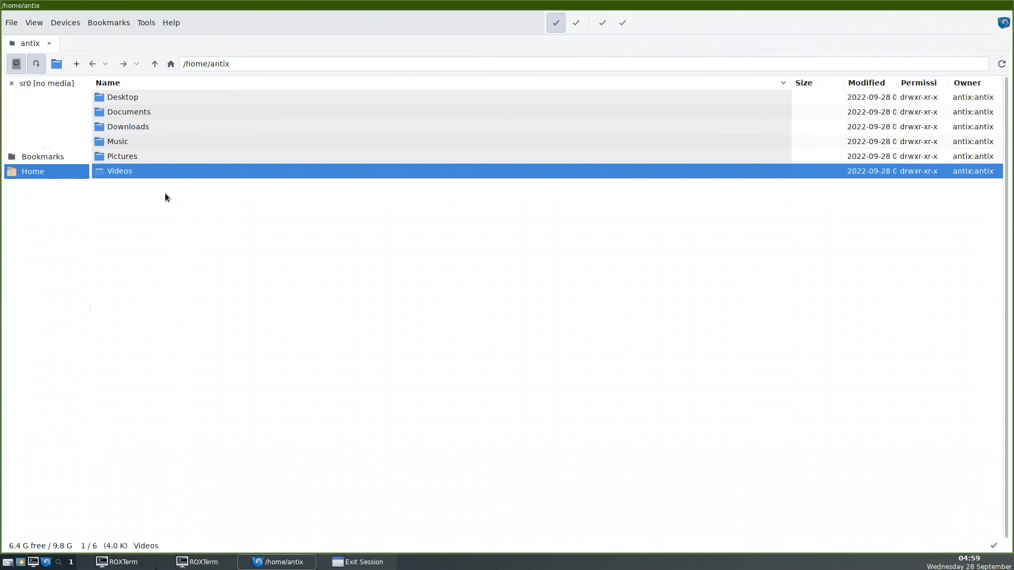
right_click(165, 197)
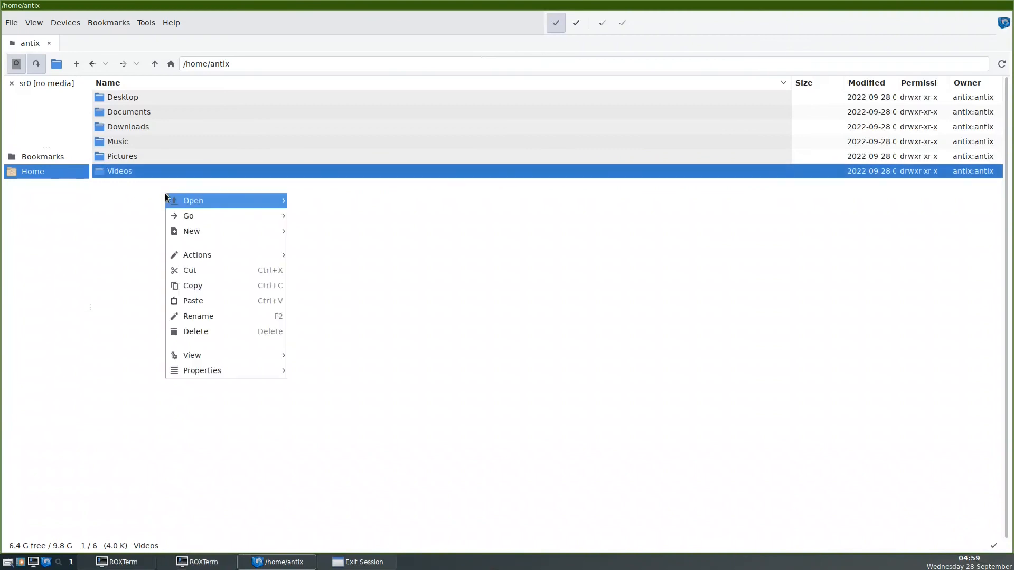
mouse_move(242, 202)
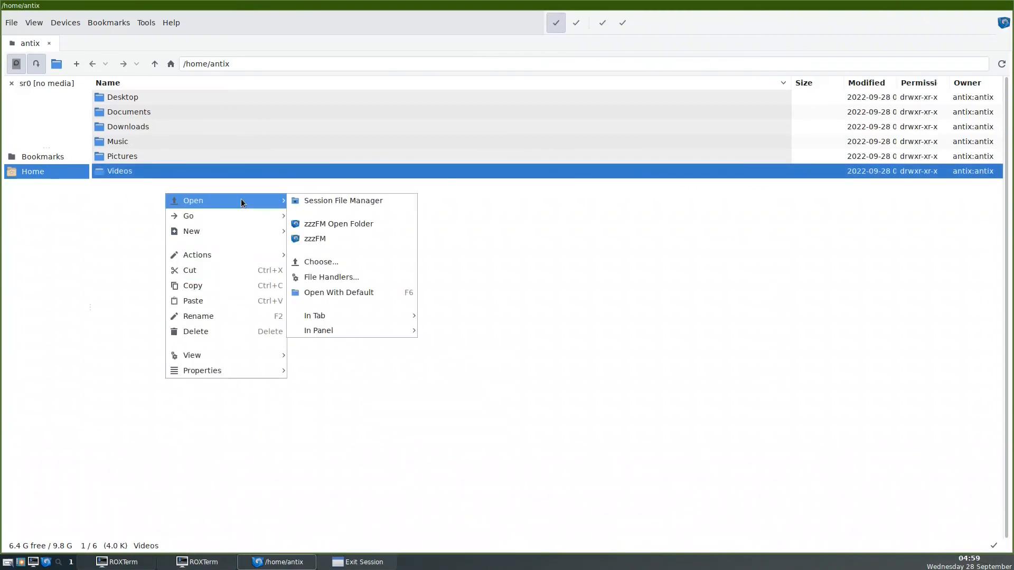
mouse_move(259, 356)
left_click(334, 437)
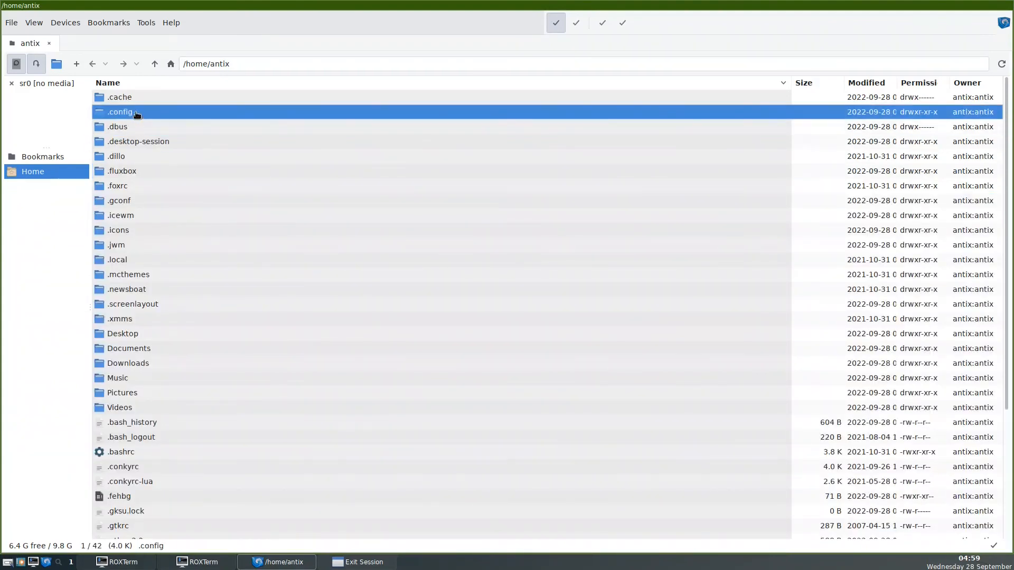
Open ~/.config/herbstluftwm/autostart in Leafpad and scroll down to its rules section.
double_click(136, 114)
double_click(148, 205)
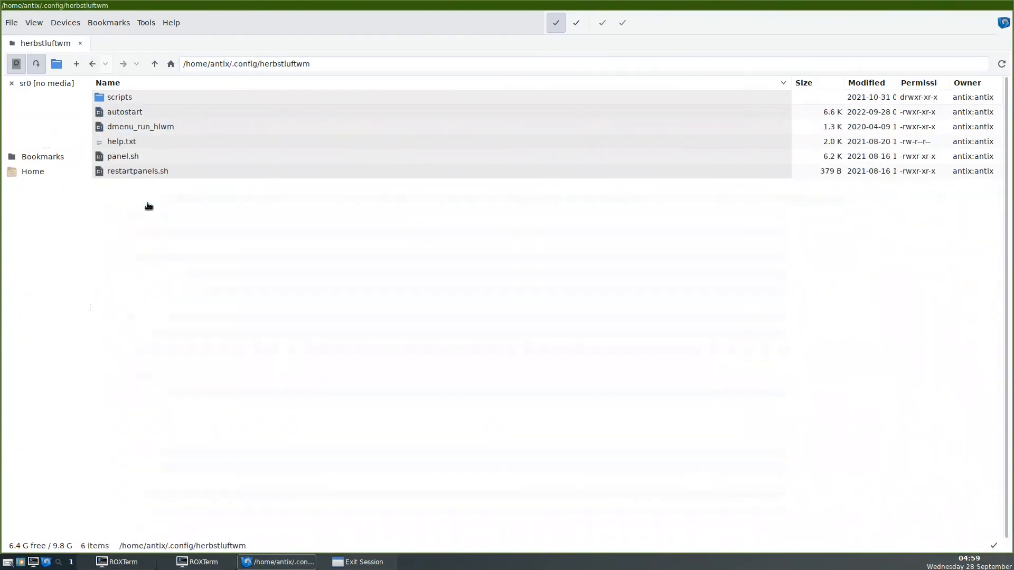
right_click(127, 113)
mouse_move(128, 113)
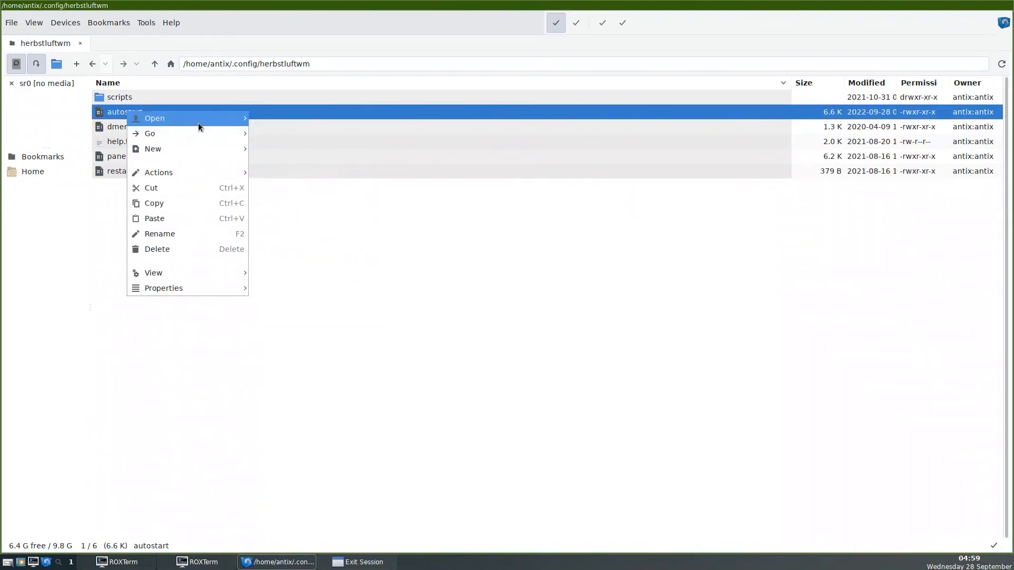
left_click(280, 157)
scroll(664, 242, "down", 1)
scroll(664, 242, "down", 10)
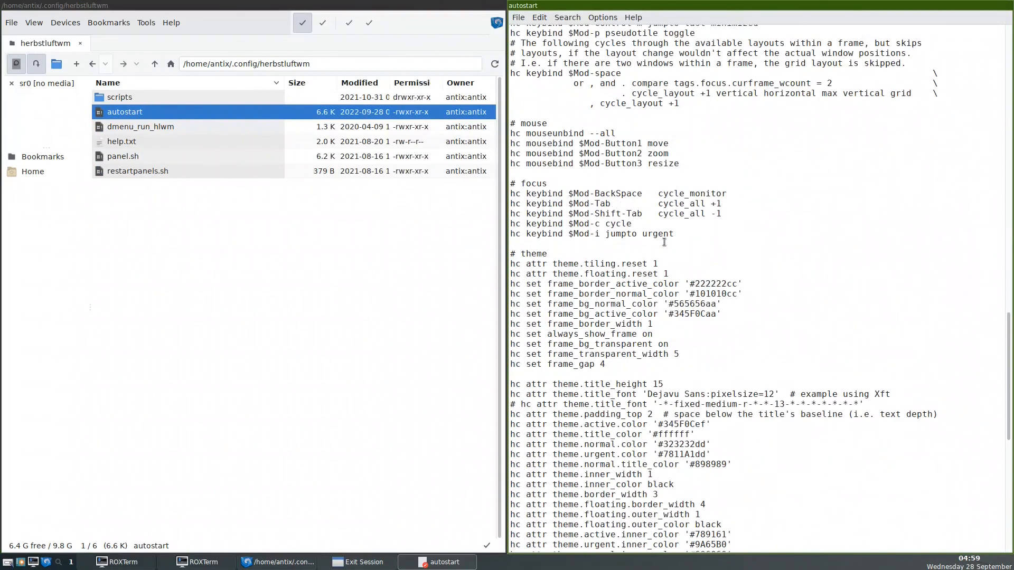
scroll(664, 241, "down", 7)
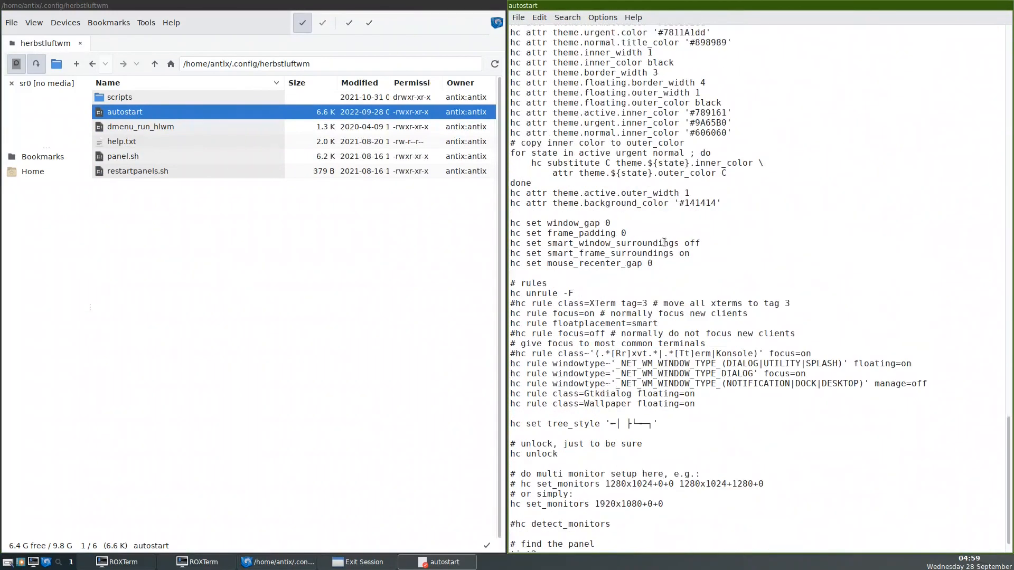
Add hc rule class="Desktop-session-exit.py" floating=on below the Wallpaper rule and save autostart.
left_click(709, 404)
key("Return")
type("h")
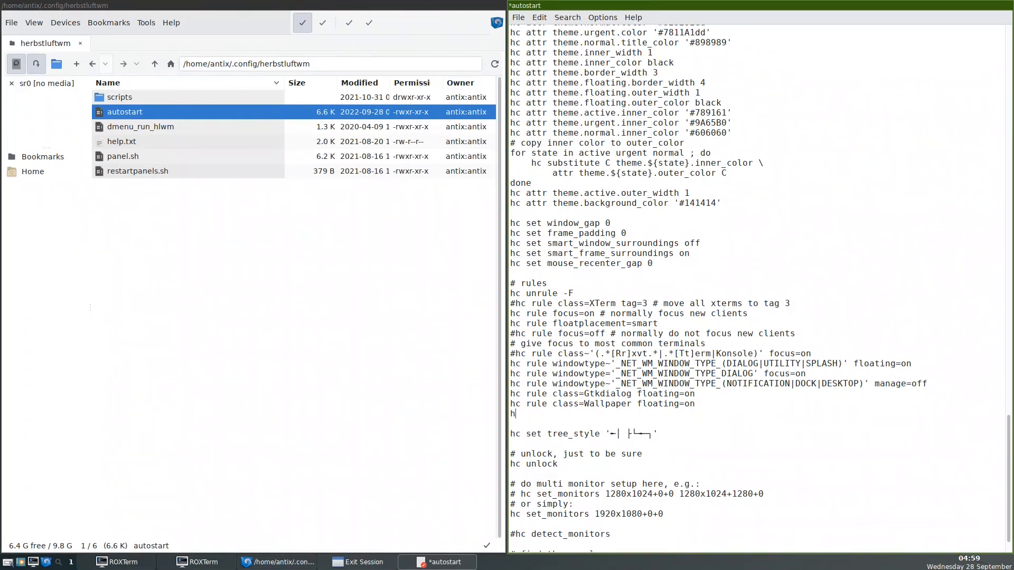
type("c rule class=\"")
key("ctrl+v")
type("\" floating")
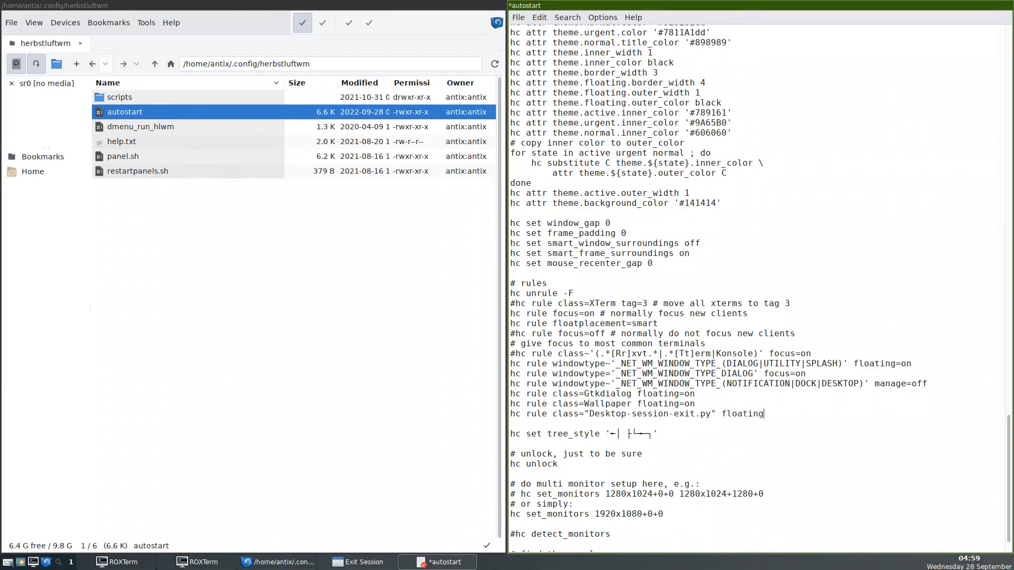
type("=on")
key("Return")
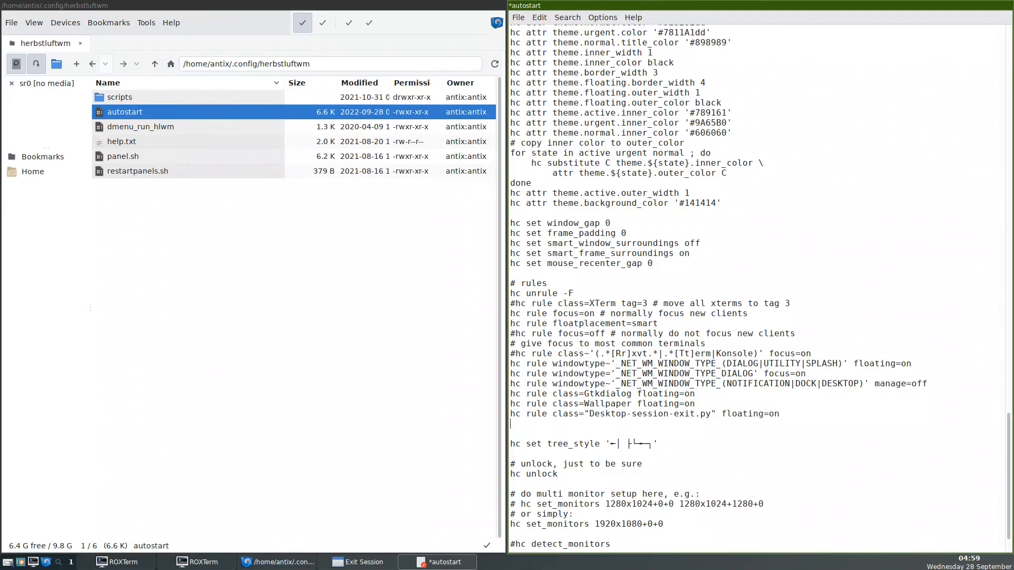
left_click(519, 19)
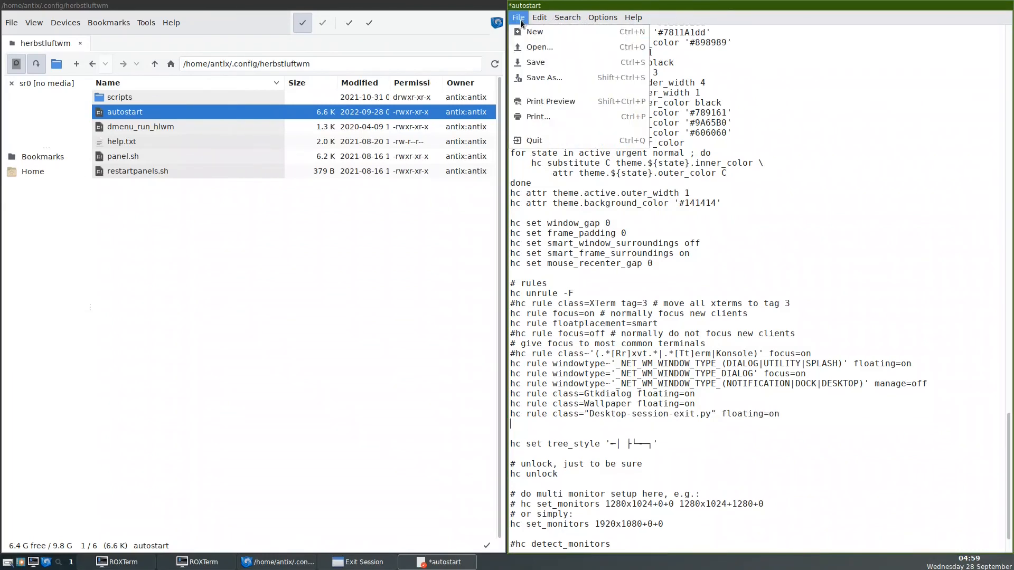
left_click(536, 62)
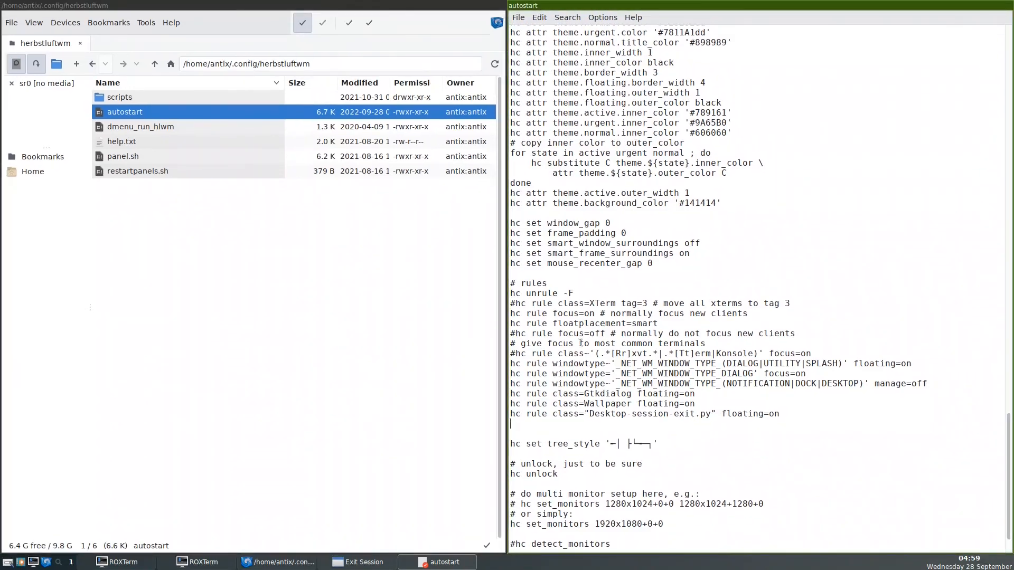
Check and close Exit Session, then move the xprop terminal to workspace 2 and switch there.
left_click(362, 560)
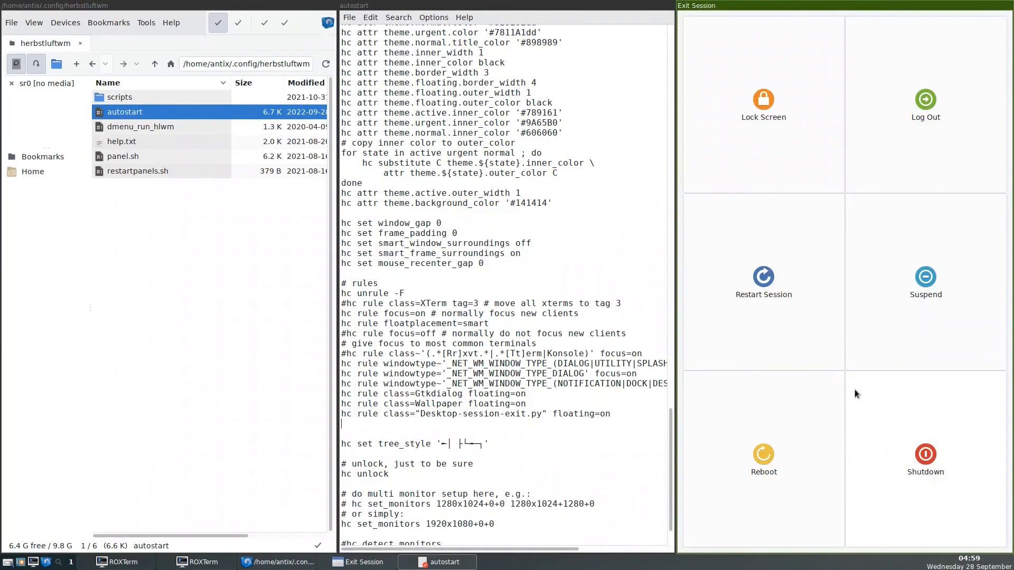
key("Escape")
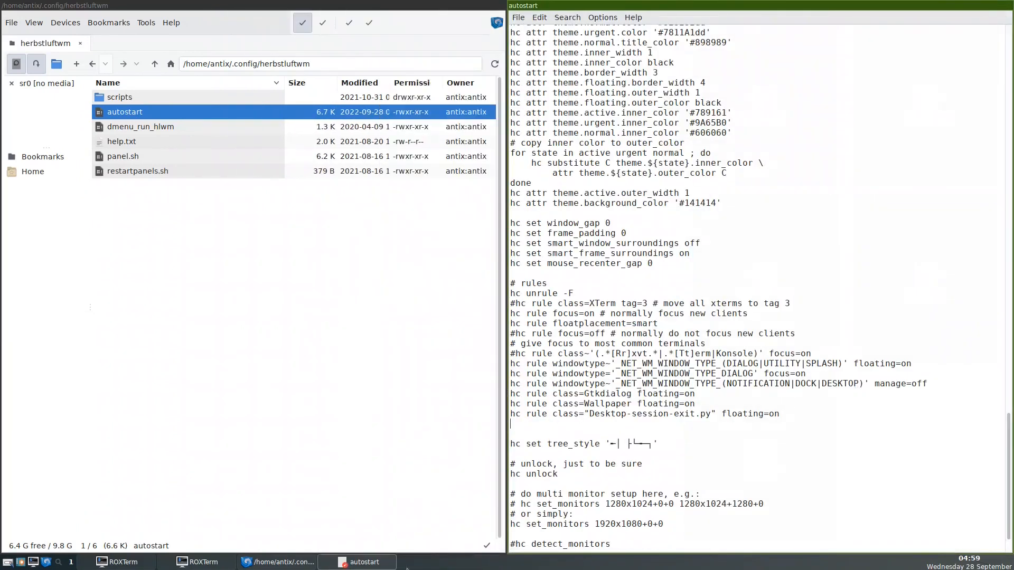
left_click(115, 563)
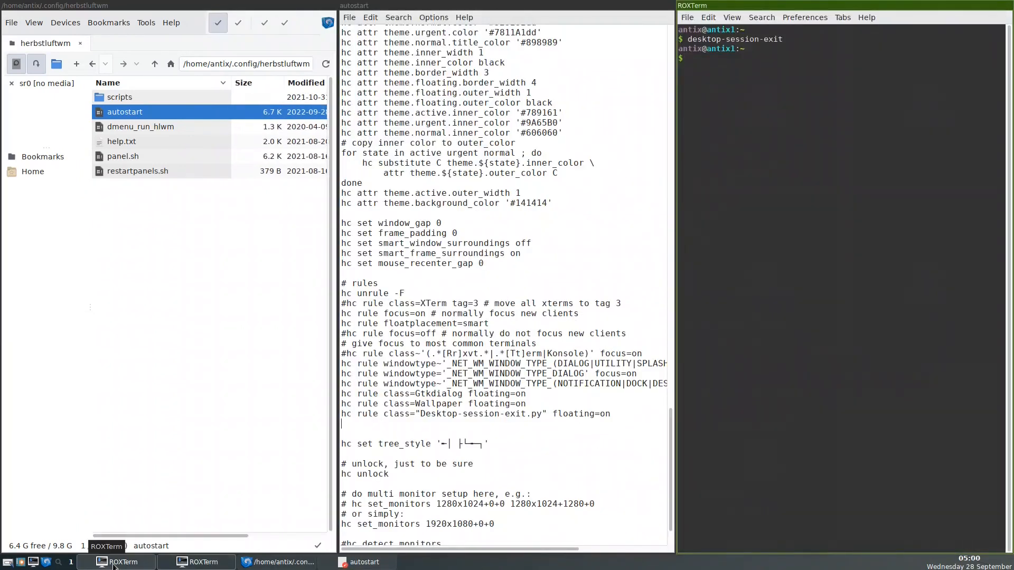
left_click(102, 562)
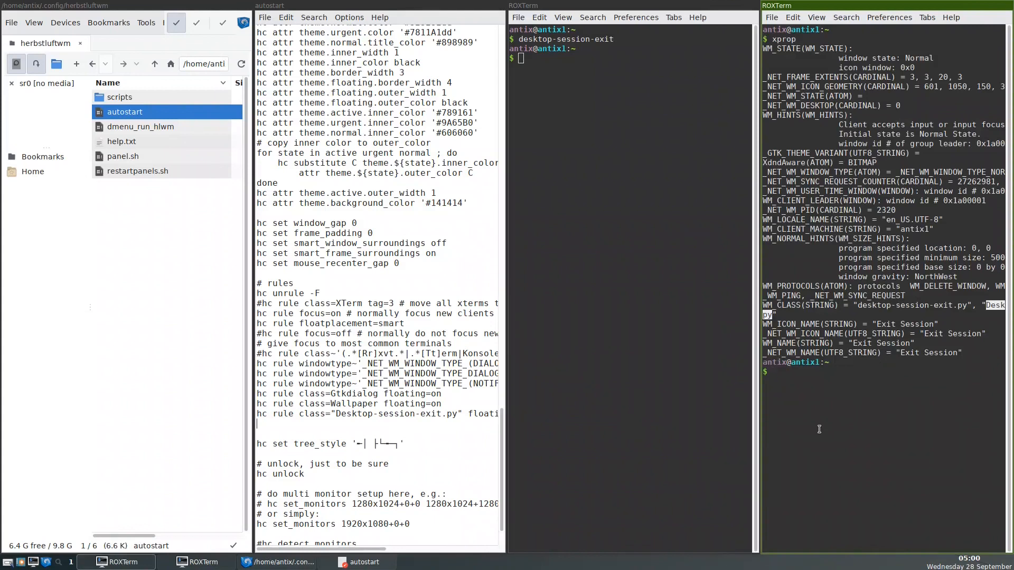
key("super+shift+2")
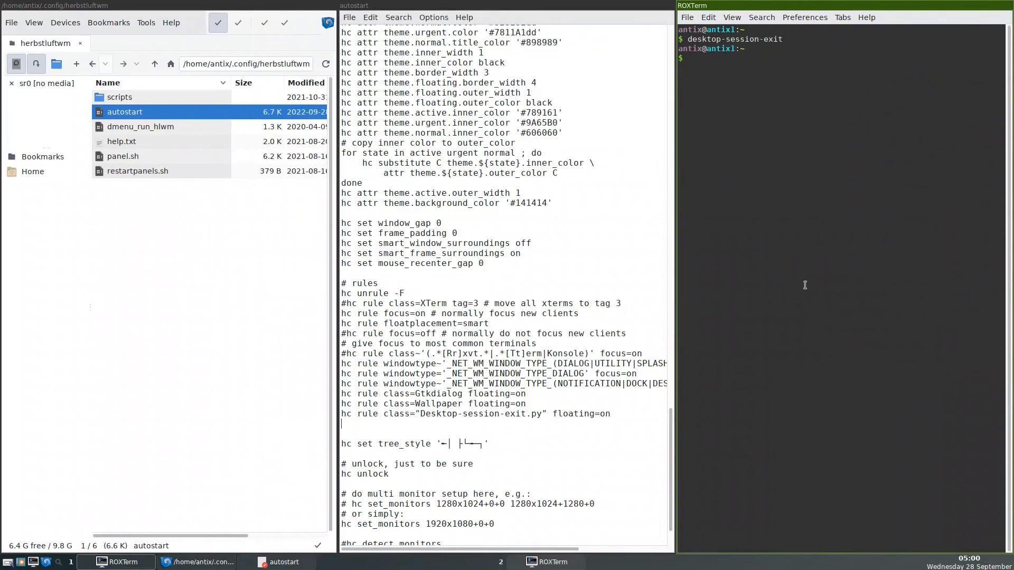
left_click(549, 561)
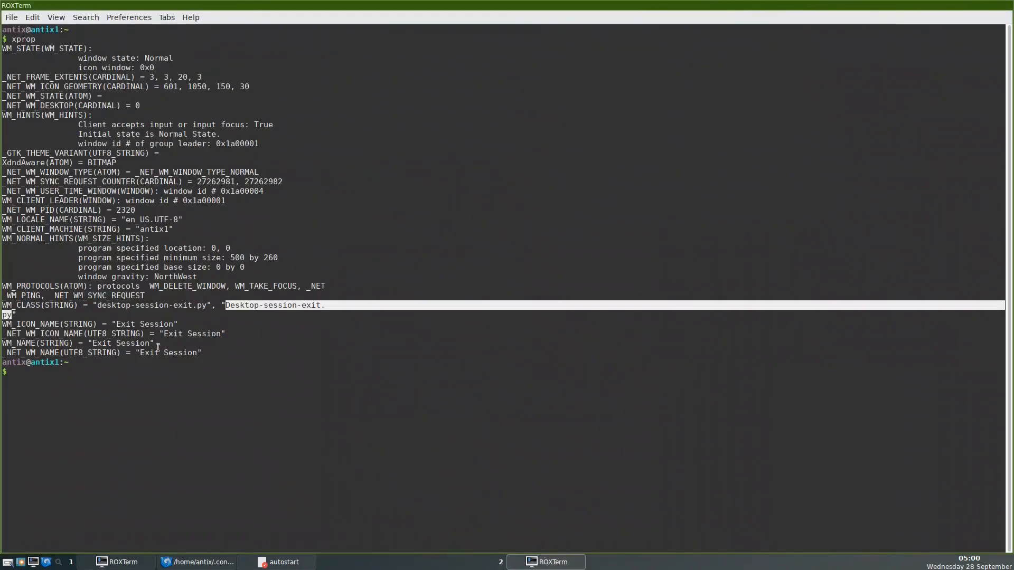
Run desktop-session-exit in the terminal to test the floating rule.
type("sudo apt install tint")
key("BackSpace")
key("BackSpace")
key("BackSpace")
key("BackSpace")
key("BackSpace")
key("BackSpace")
key("BackSpace")
key("BackSpace")
key("BackSpace")
key("BackSpace")
key("BackSpace")
key("BackSpace")
key("BackSpace")
key("BackSpace")
key("BackSpace")
key("BackSpace")
key("BackSpace")
key("BackSpace")
key("BackSpace")
key("BackSpace")
type("deskt")
type("op=")
key("BackSpace")
type("-session-exit")
key("Return")
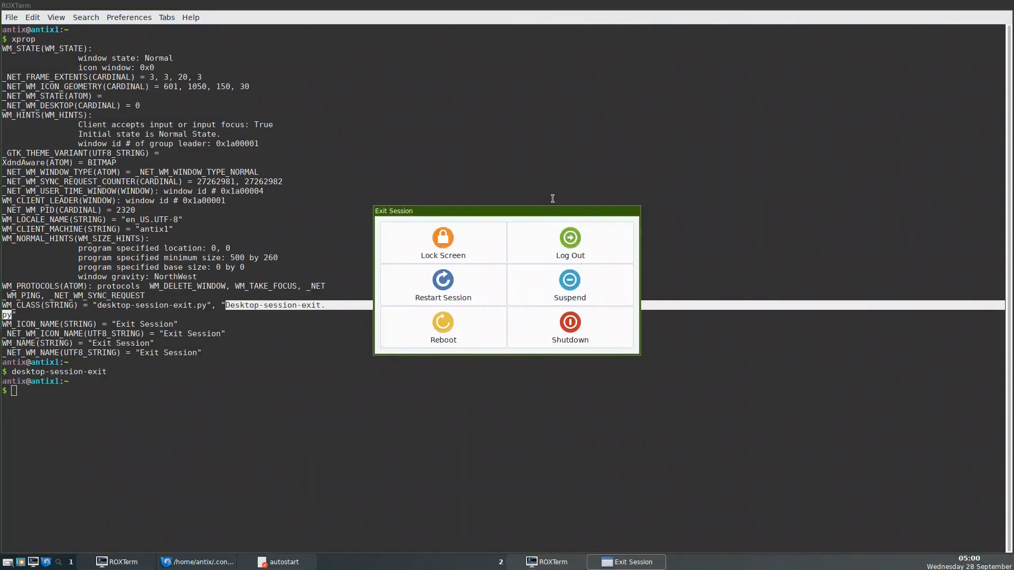
Drag the floating Exit Session dialog to a new spot over the terminal, then dismiss it.
left_click_drag(544, 206, 476, 238)
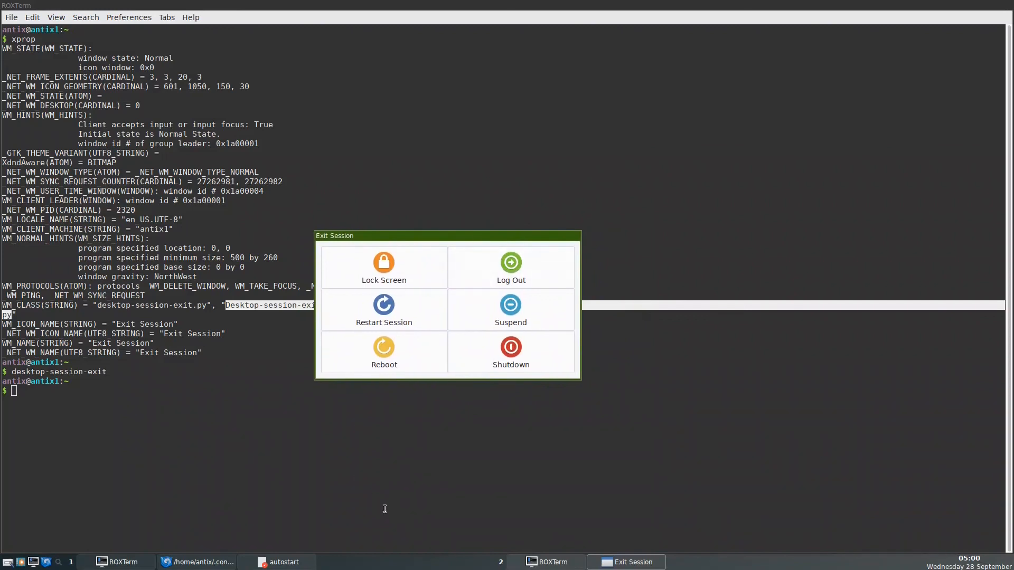
left_click(626, 561)
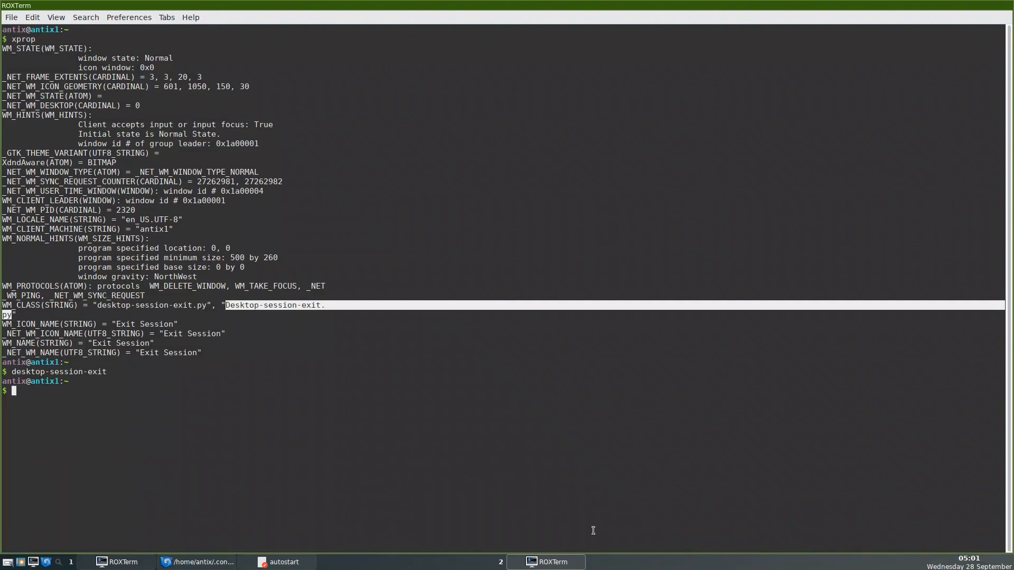
Minimise ROXTerm from the taskbar to reveal workspace 2's desktop.
left_click(547, 562)
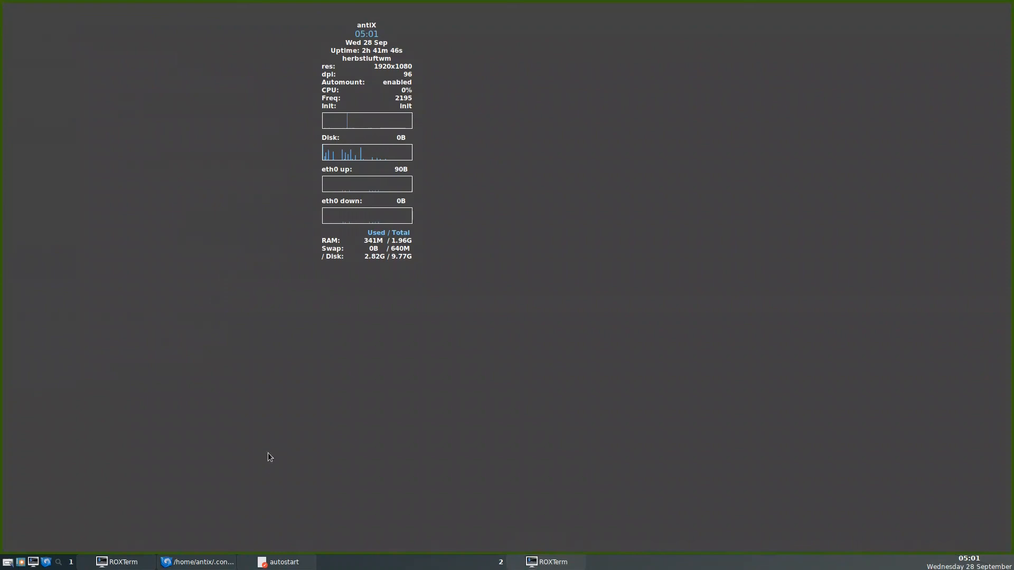